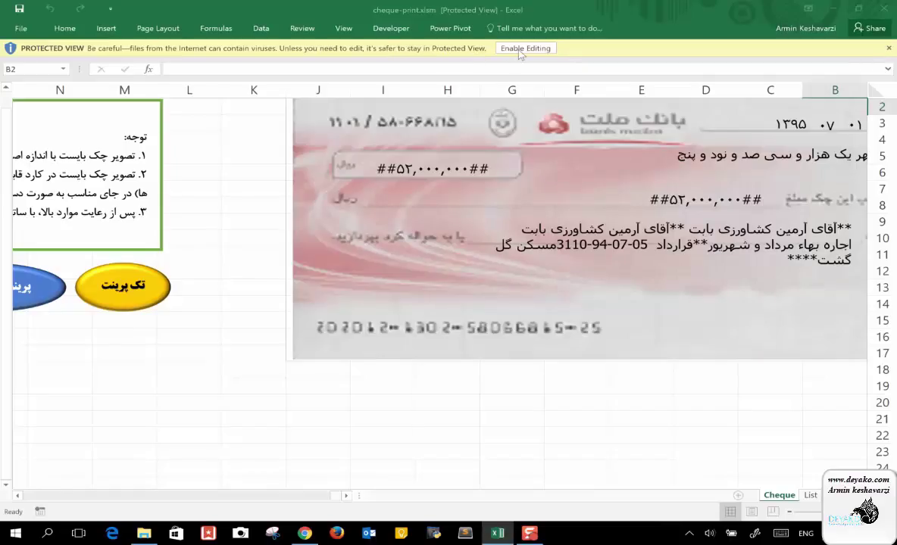
- Enable editing and macros in cheque-print.xlsm, open the Visual Basic editor, then return to Excel
click(519, 49)
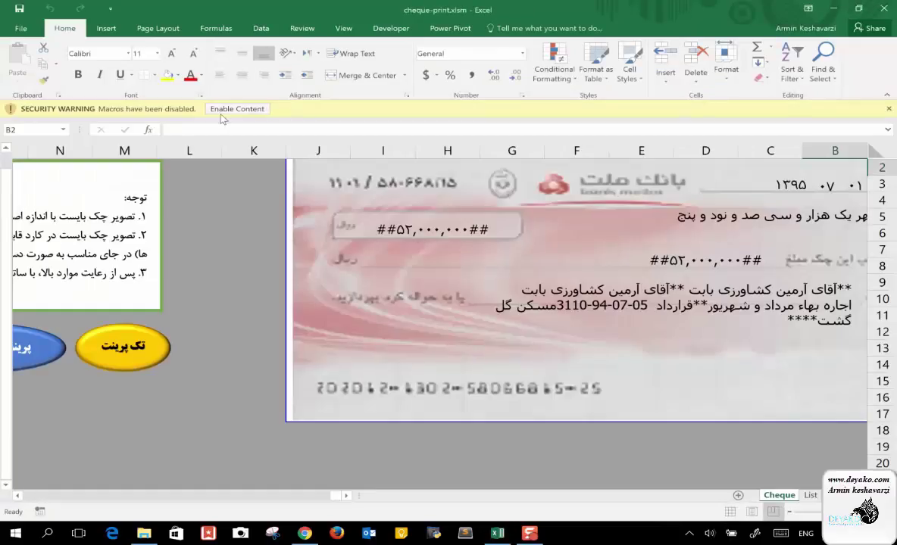
click(227, 109)
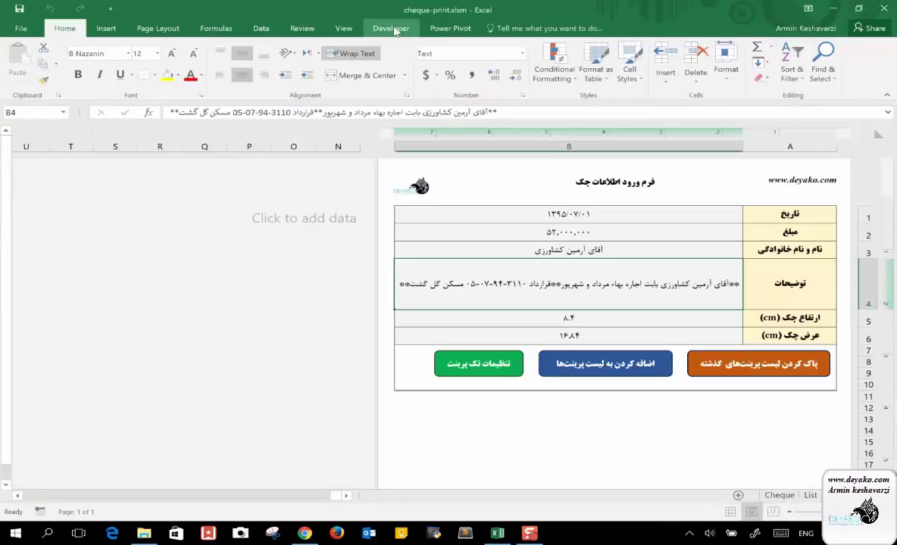
click(394, 30)
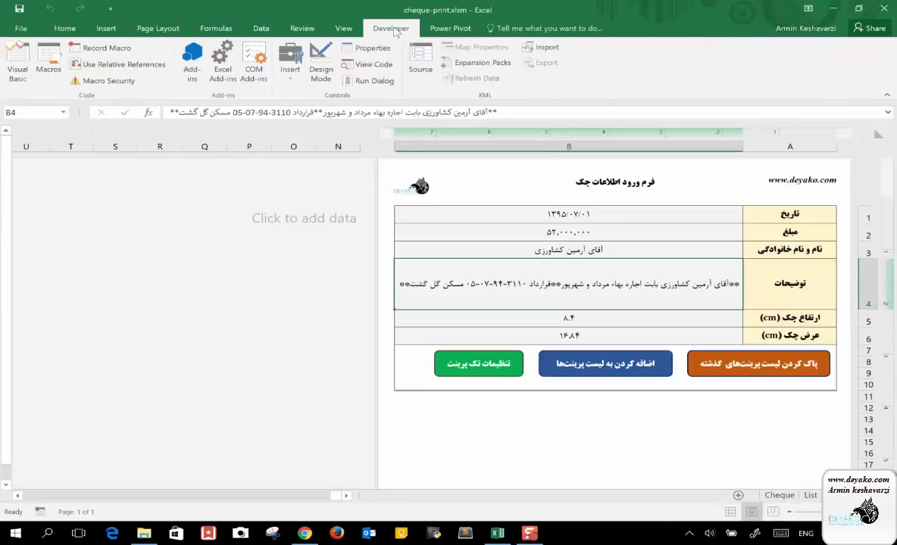
click(23, 60)
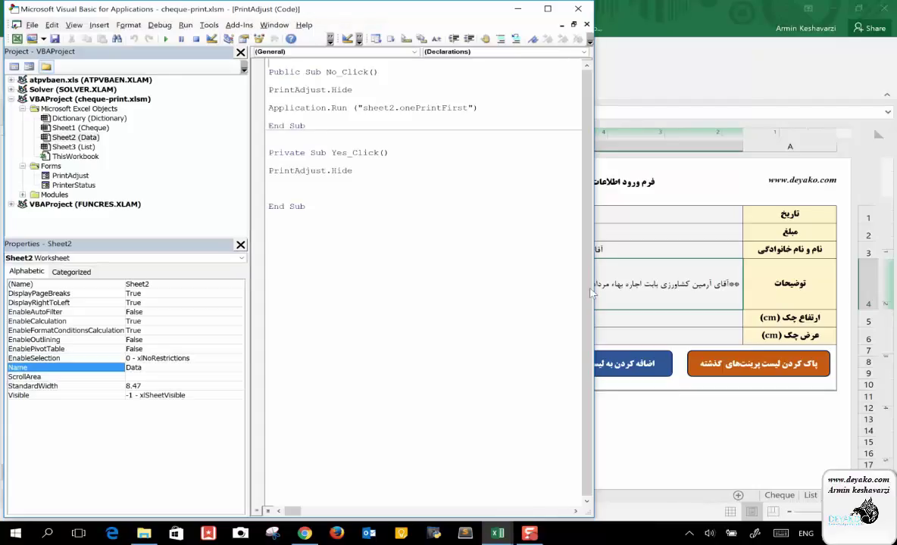
click(730, 449)
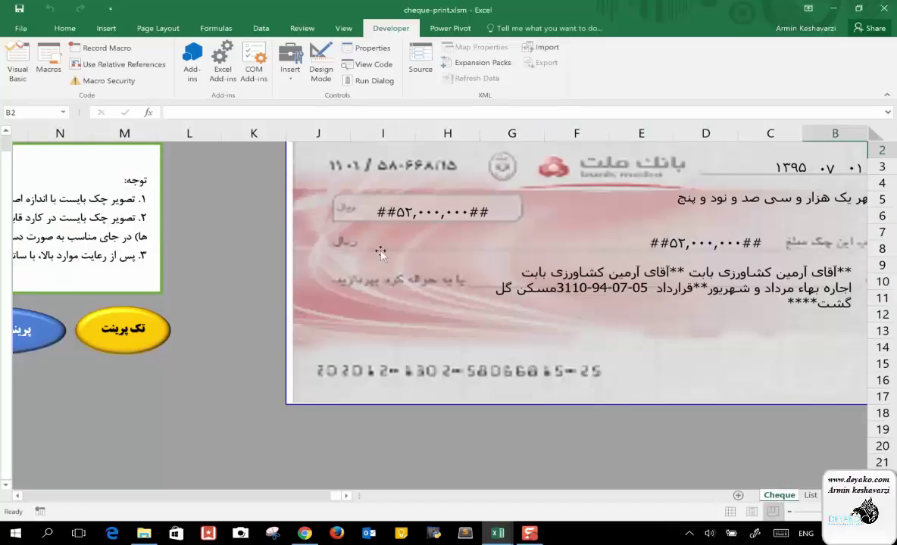
- Scroll across the Cheque sheet, check the List sheet's cheque table, and return to Cheque
scroll(708, 256, right, 1)
scroll(708, 256, left, 4)
scroll(708, 255, left, 1)
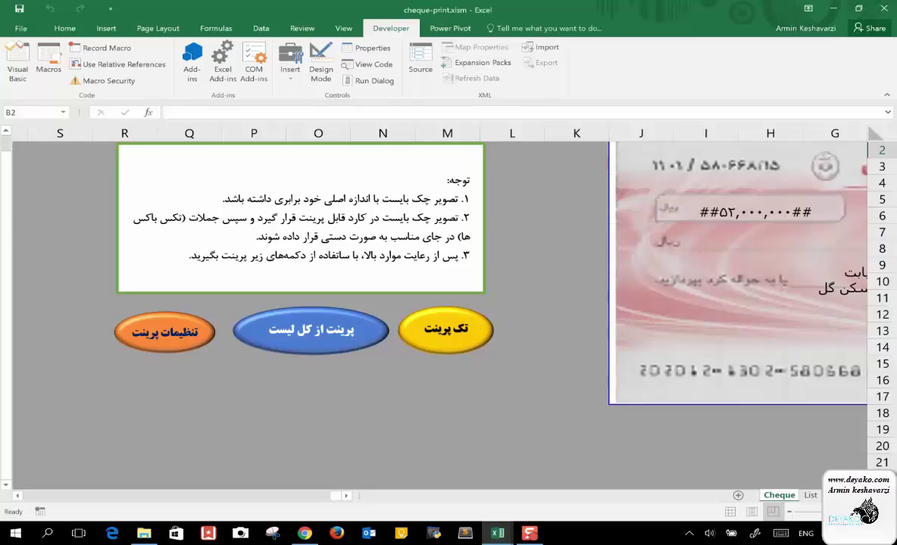
key(ctrl+Page_Down)
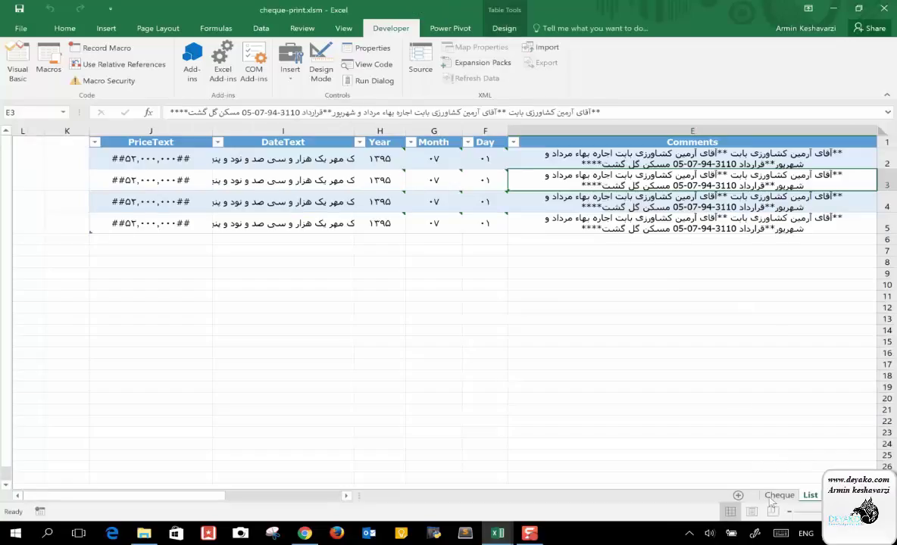
click(770, 497)
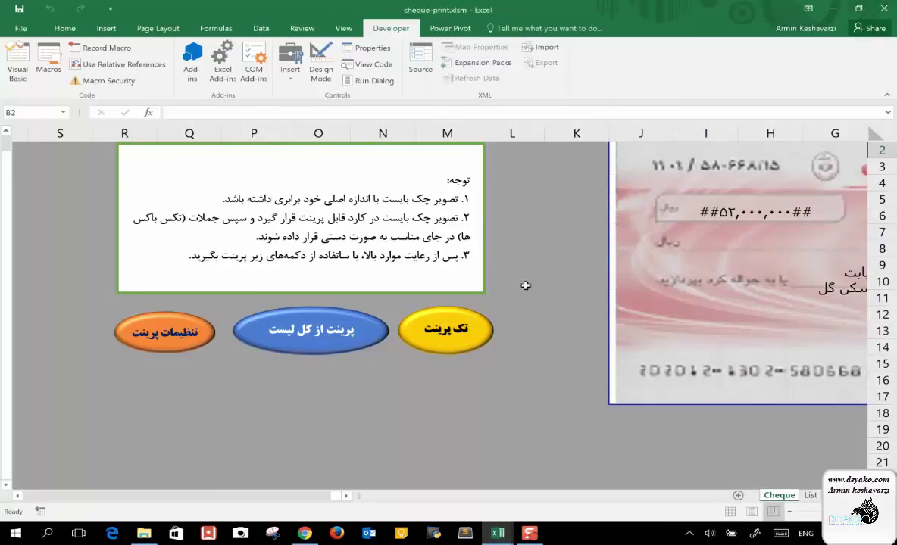
- Maximize the VBA editor, open Sheet2 (Data) code, and scroll to the printjustone procedure
mouse_move(500, 535)
click(572, 496)
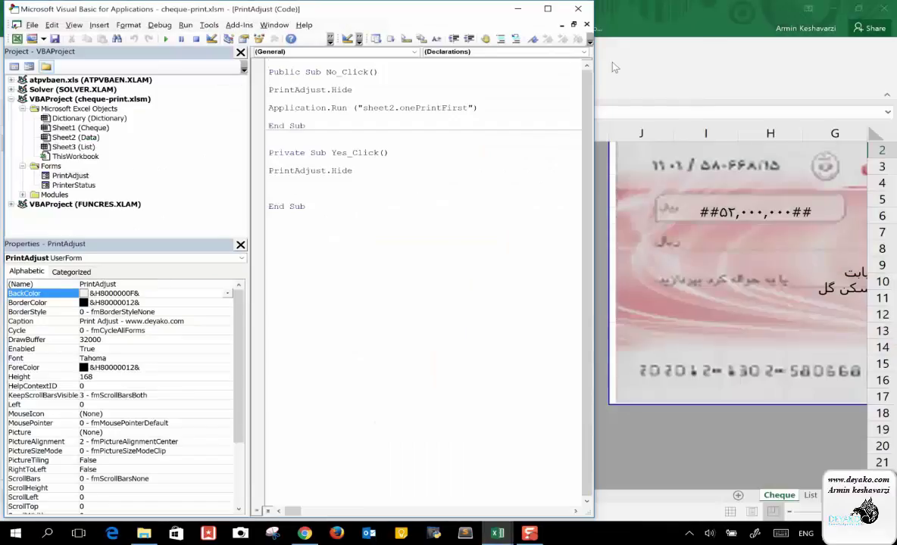
double_click(503, 8)
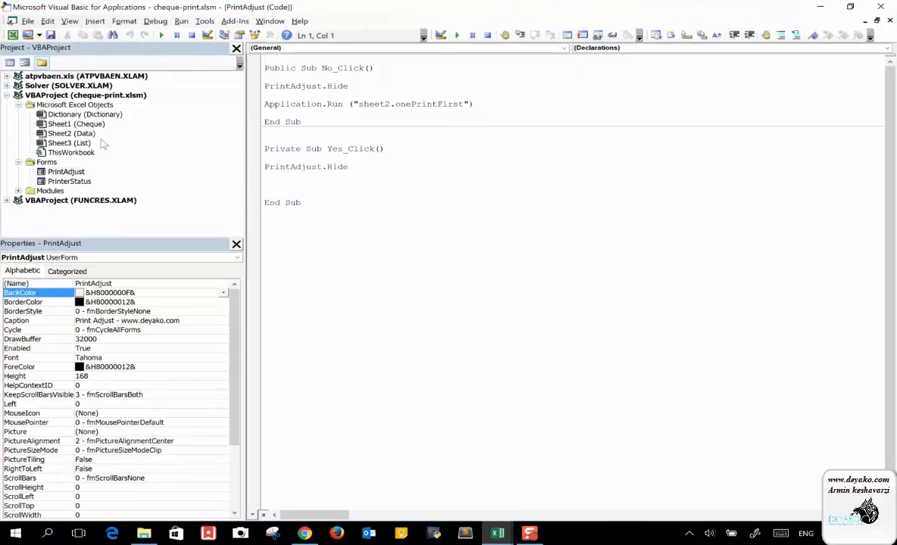
double_click(61, 133)
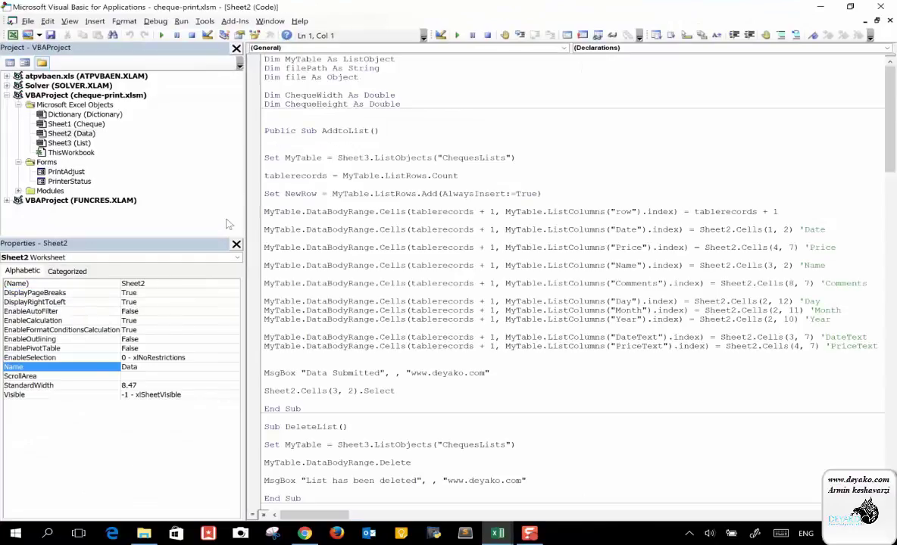
scroll(480, 306, down, 7)
scroll(480, 307, down, 8)
scroll(480, 308, down, 9)
scroll(480, 308, down, 4)
scroll(480, 308, down, 1)
scroll(480, 308, down, 3)
scroll(480, 308, down, 4)
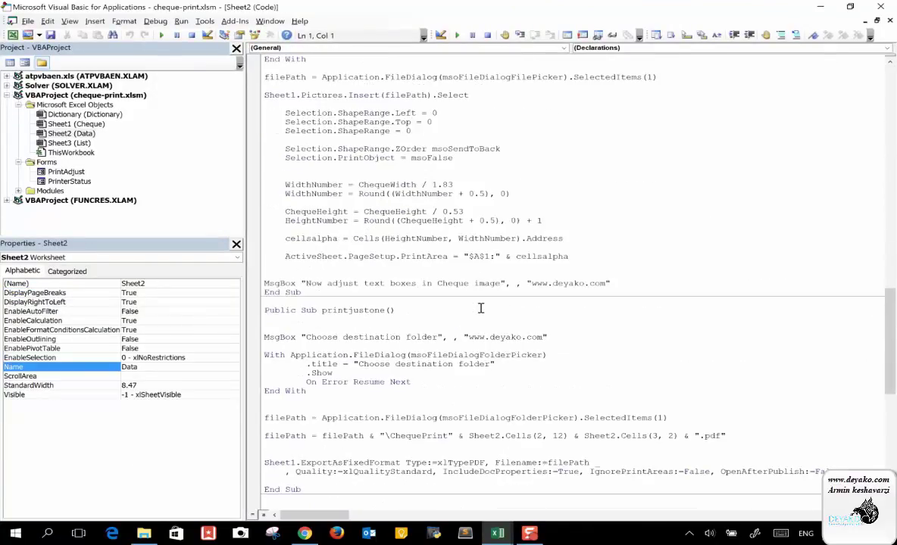
click(333, 345)
scroll(334, 344, down, 2)
scroll(332, 342, down, 1)
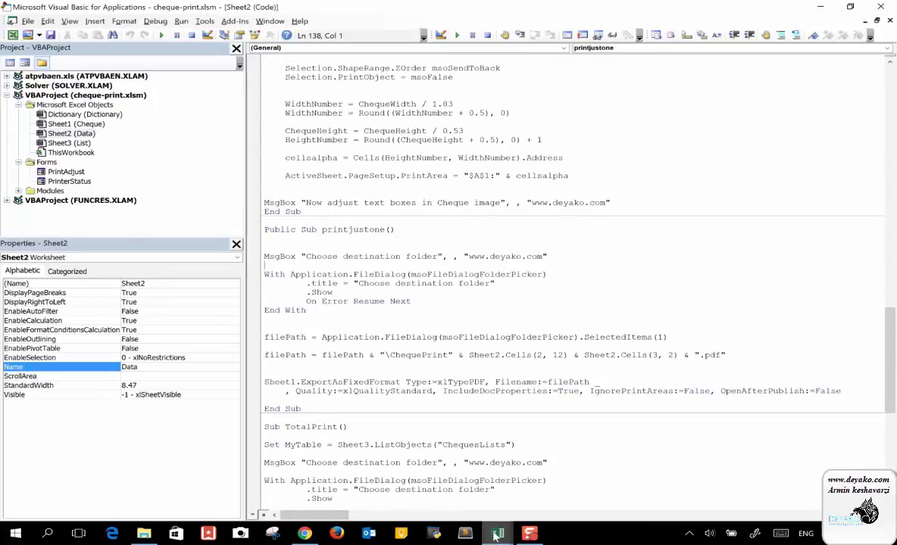
- Highlight the 'Choose destination folder' message line in printjustone, then scroll further down
mouse_move(496, 536)
click(407, 446)
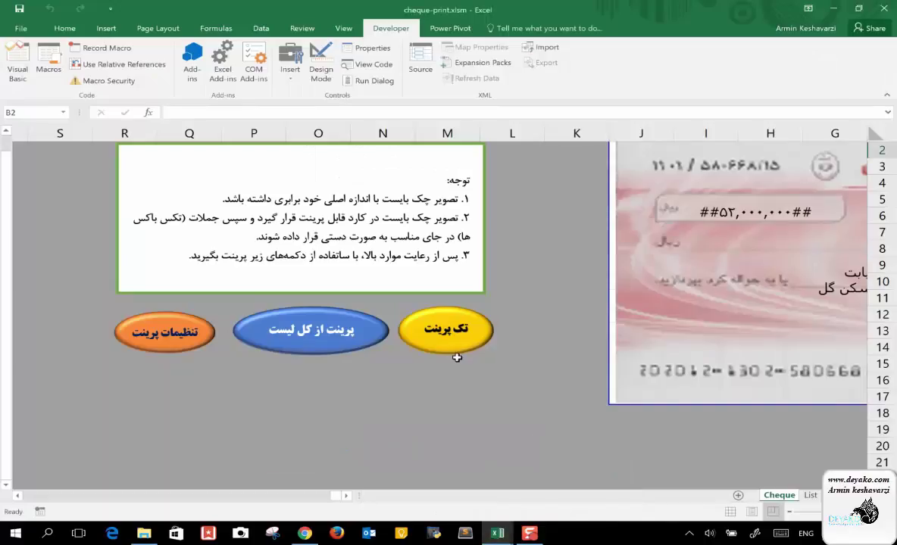
click(559, 491)
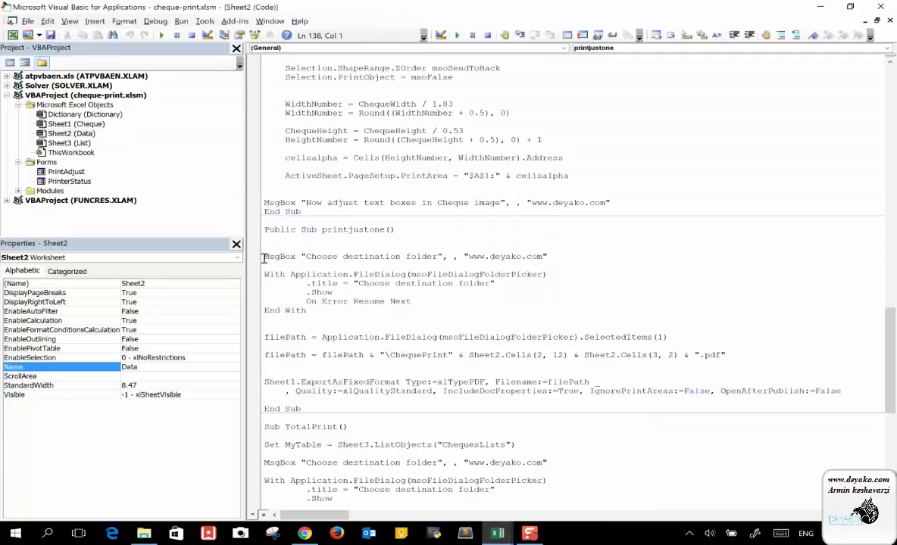
drag(264, 258, 551, 258)
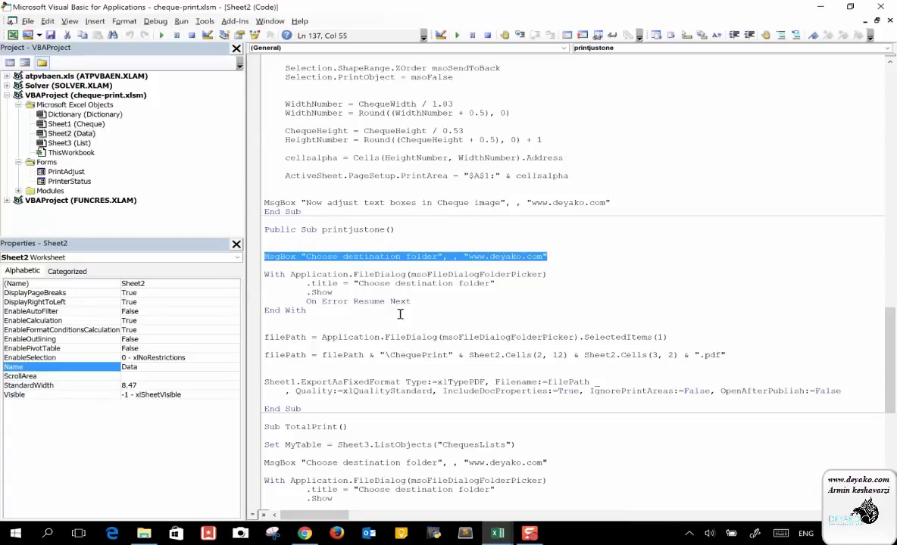
click(338, 273)
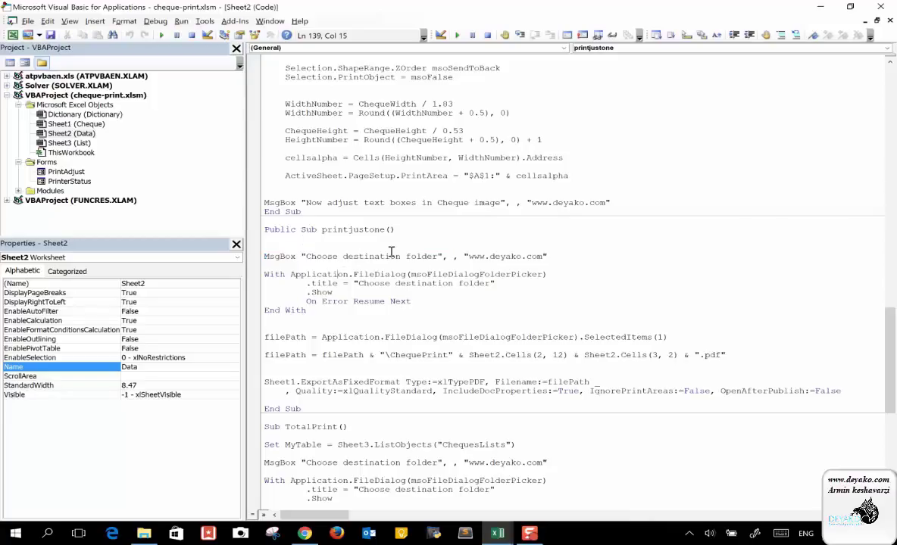
scroll(397, 312, down, 2)
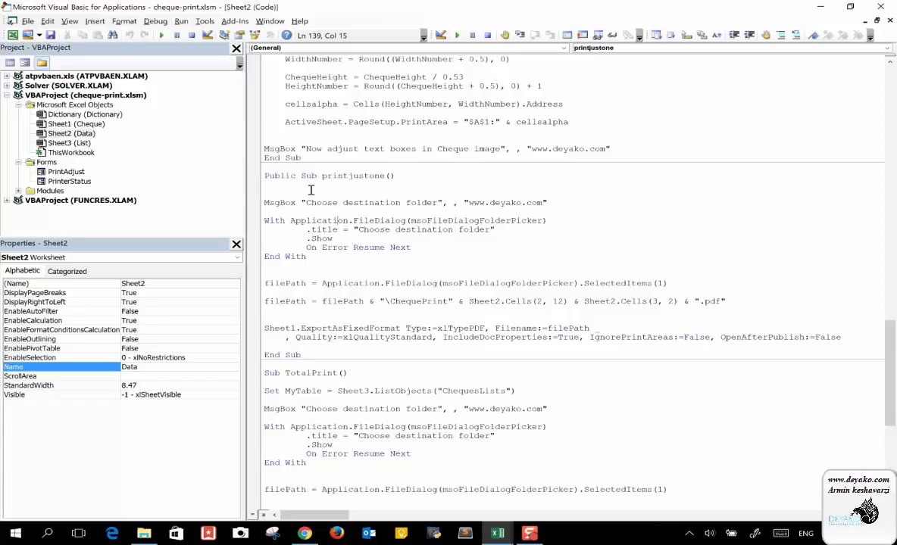
- Run the single-cheque print from the yellow button and acknowledge the folder prompt
mouse_move(496, 534)
click(421, 477)
click(452, 330)
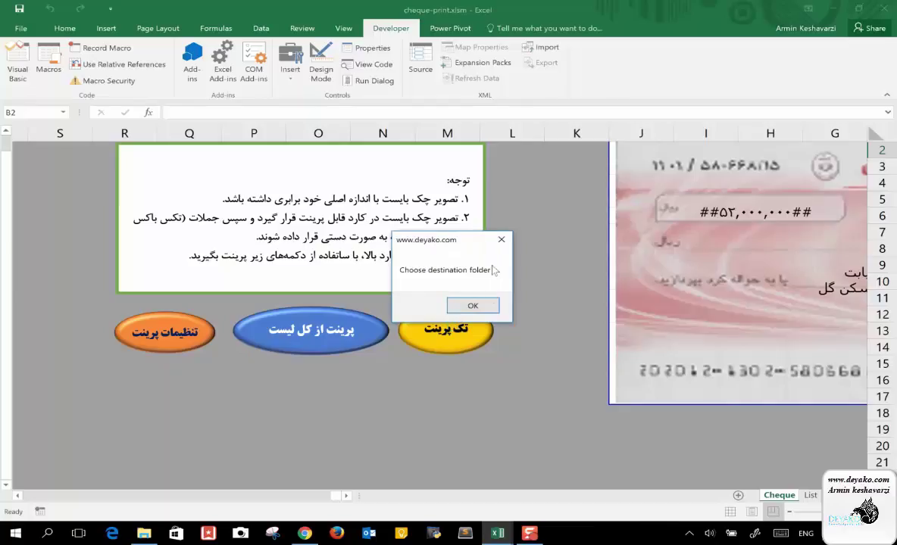
click(471, 307)
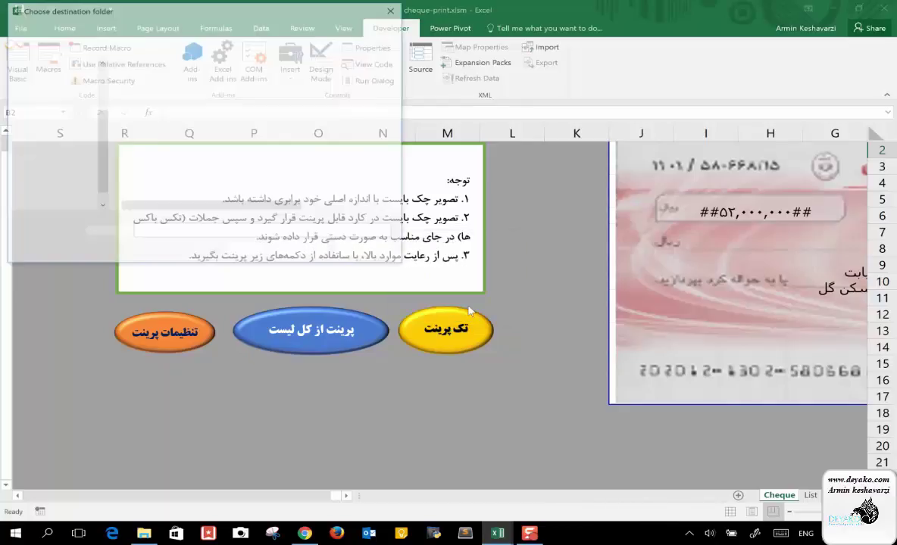
- Create a new folder named 'test' on the Desktop in the folder picker
click(47, 192)
double_click(213, 97)
right_click(253, 141)
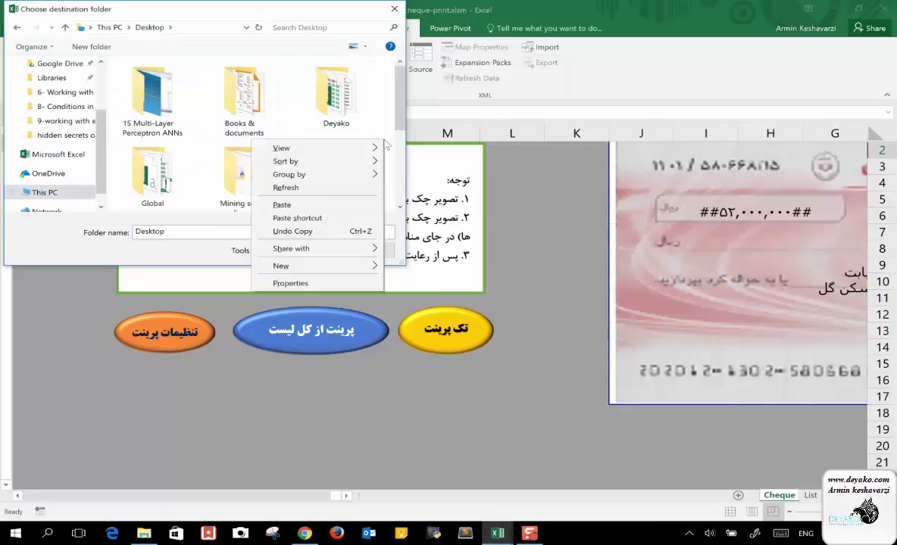
mouse_move(317, 270)
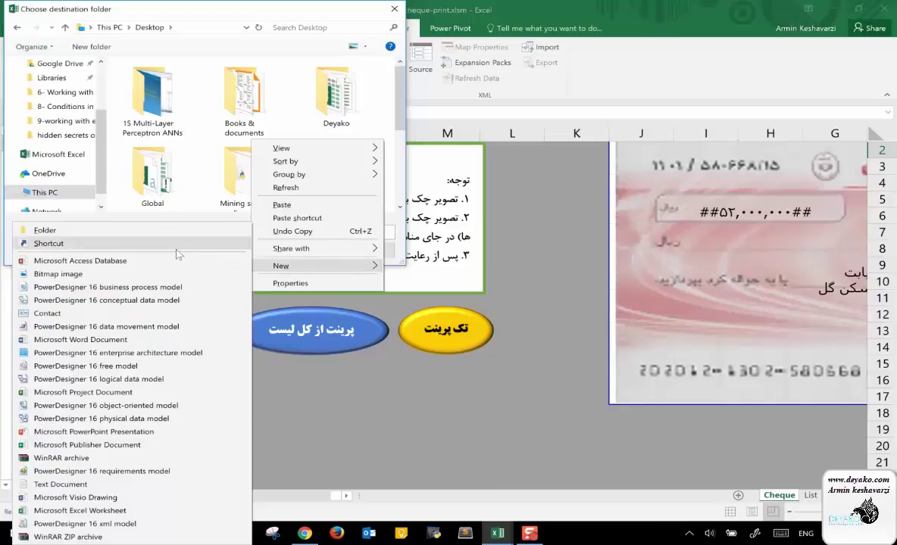
click(165, 231)
text(test)
key(Return)
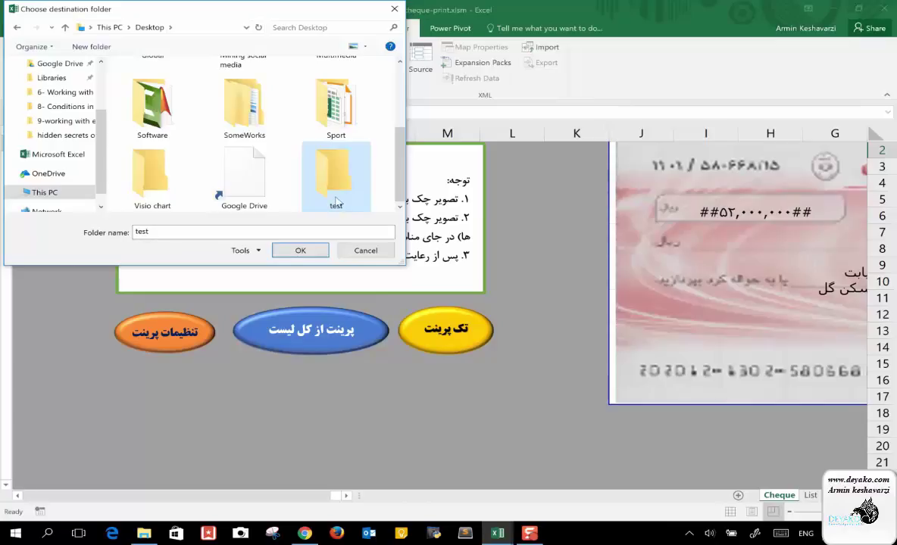
- Choose the Desktop 'test' folder as the PDF destination
double_click(336, 201)
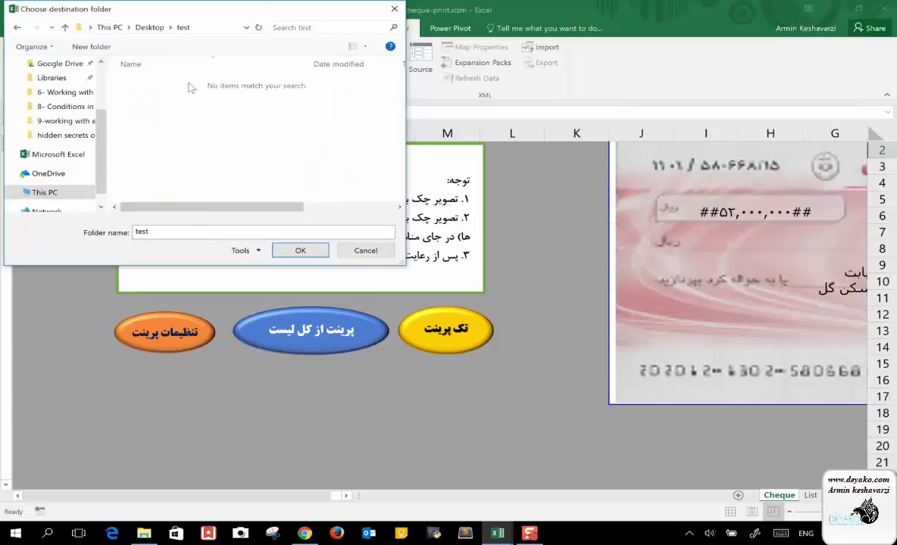
click(149, 27)
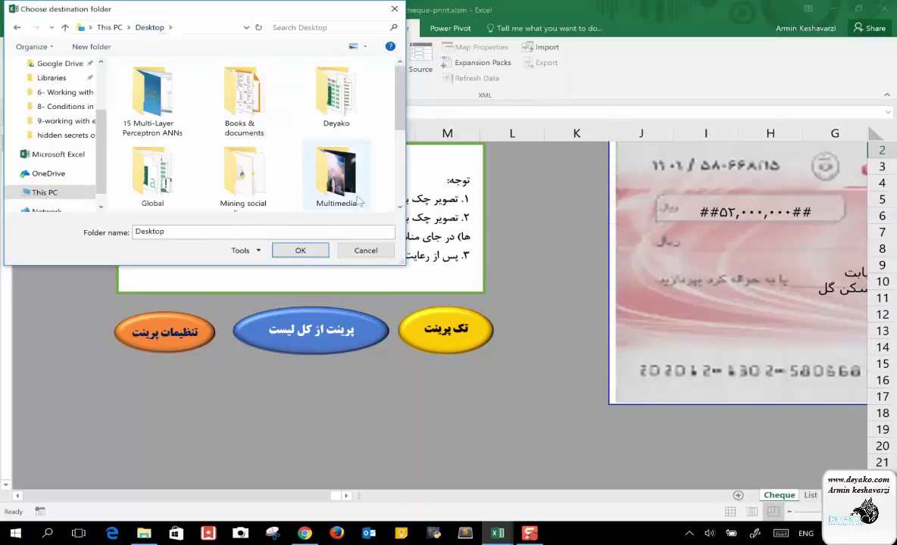
scroll(358, 178, down, 2)
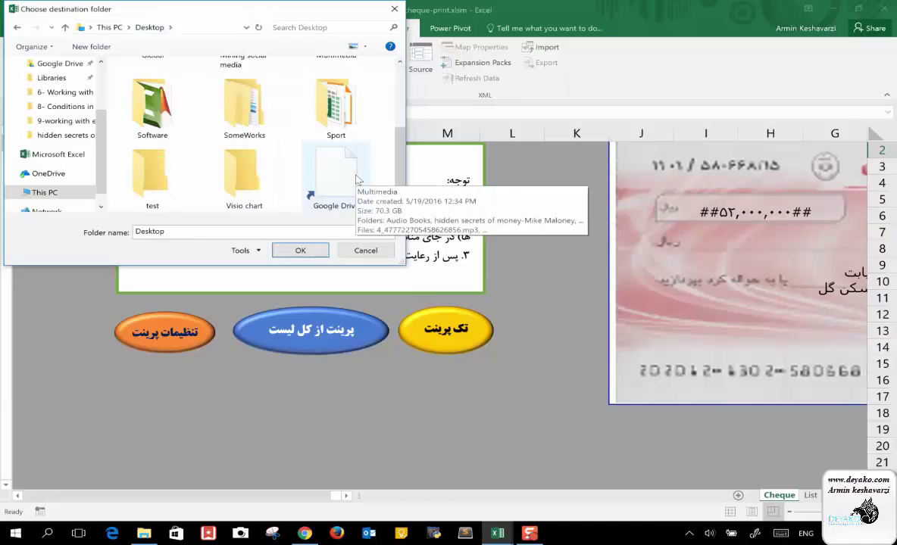
click(157, 170)
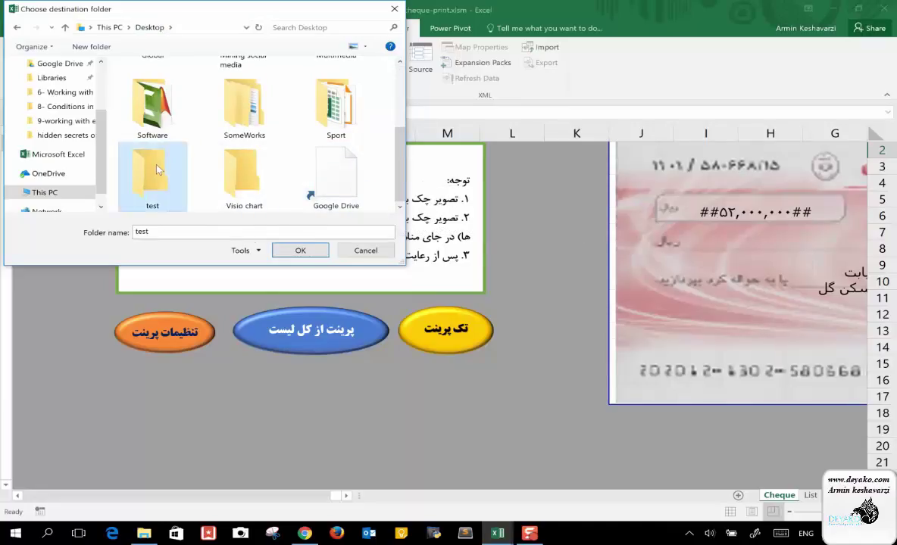
click(297, 249)
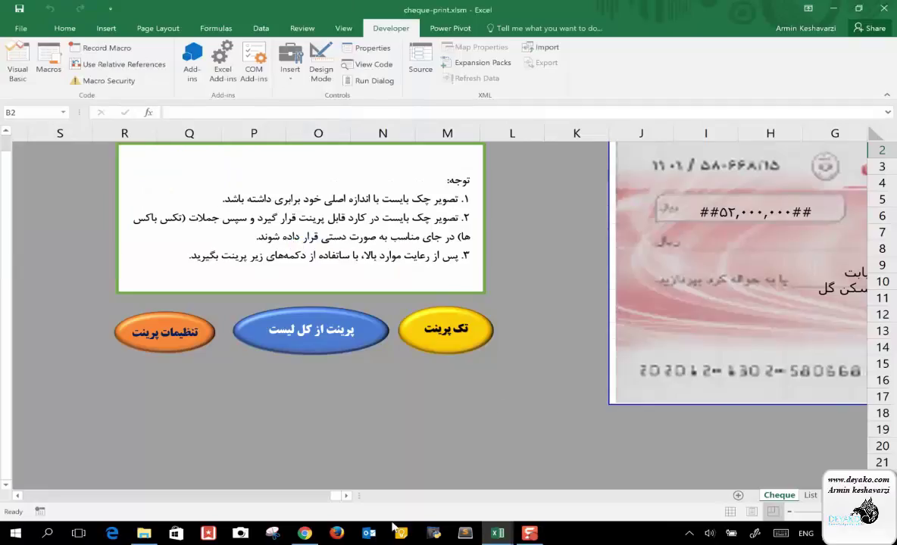
- Browse File Explorer to Desktop > test and open the ChequePrint PDF with Foxit Reader
click(140, 533)
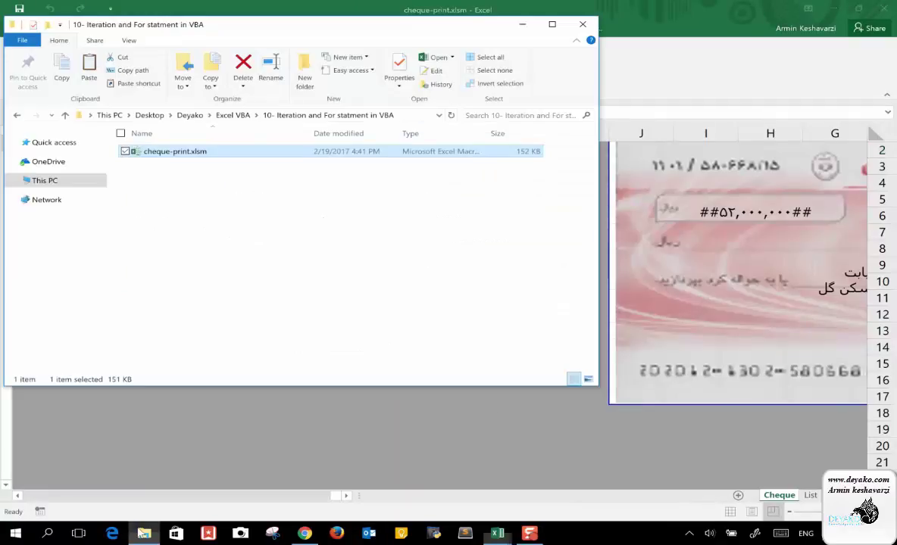
click(148, 116)
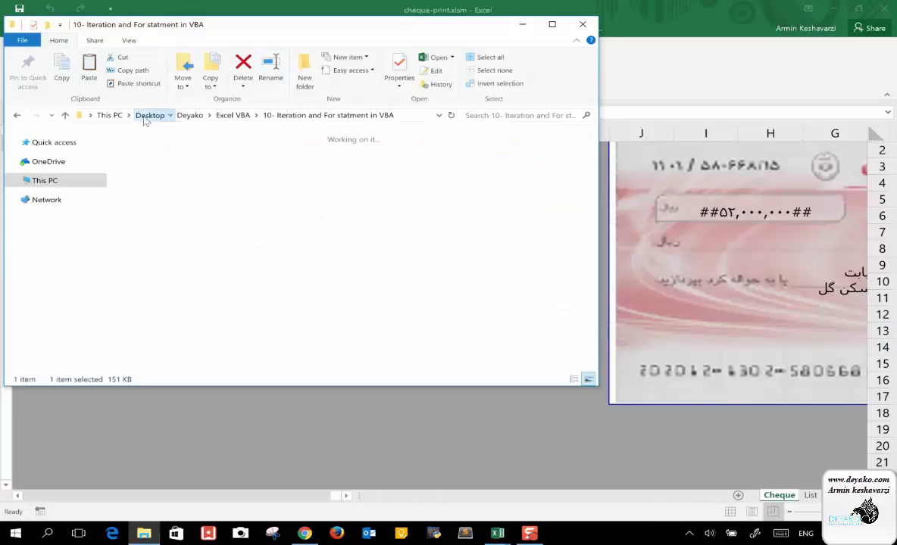
scroll(396, 292, down, 1)
scroll(400, 293, up, 1)
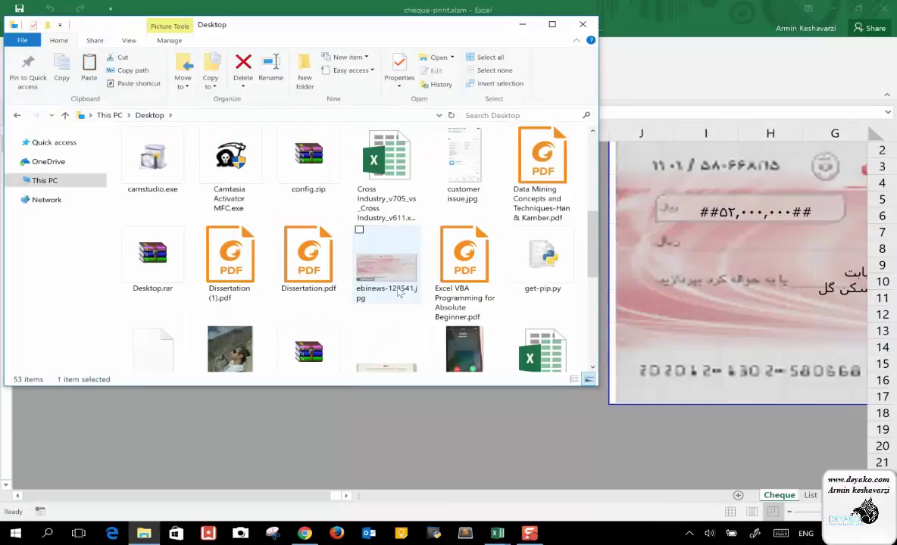
scroll(399, 293, up, 3)
double_click(385, 248)
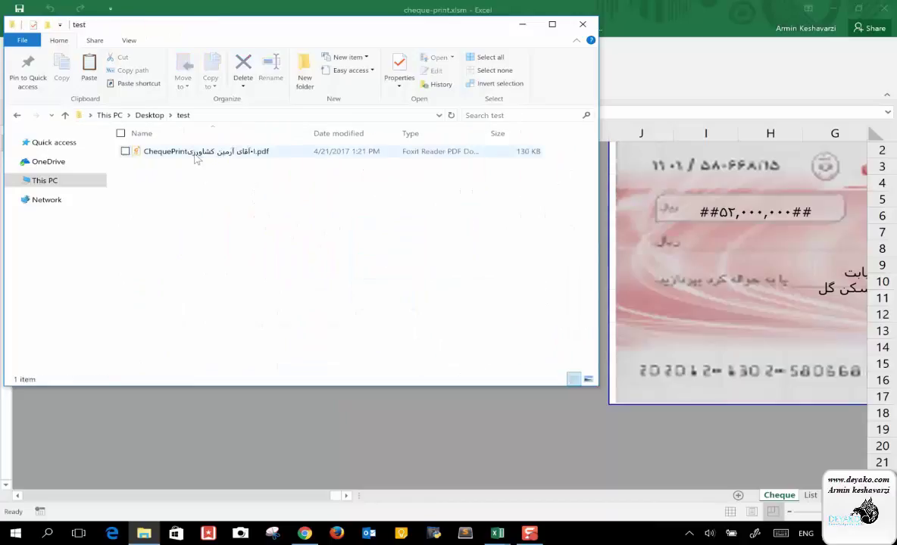
click(260, 155)
double_click(260, 155)
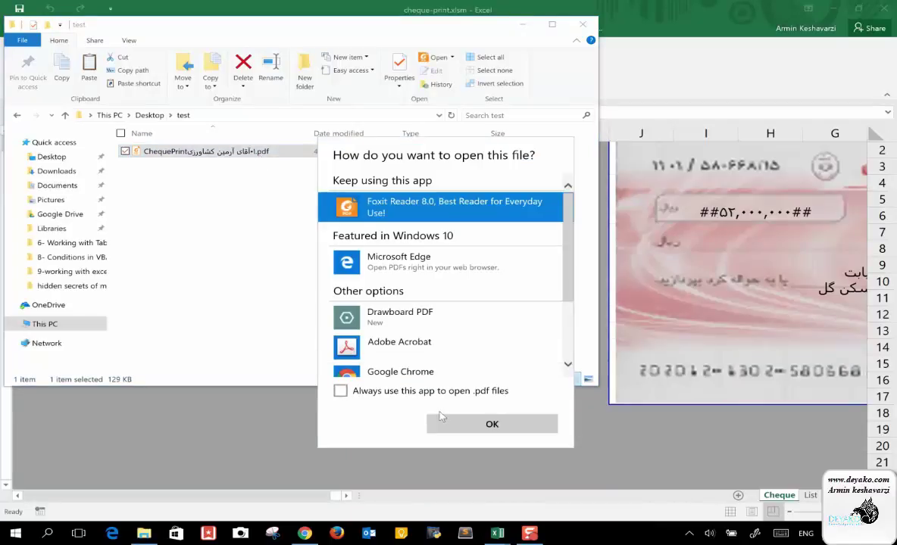
click(463, 426)
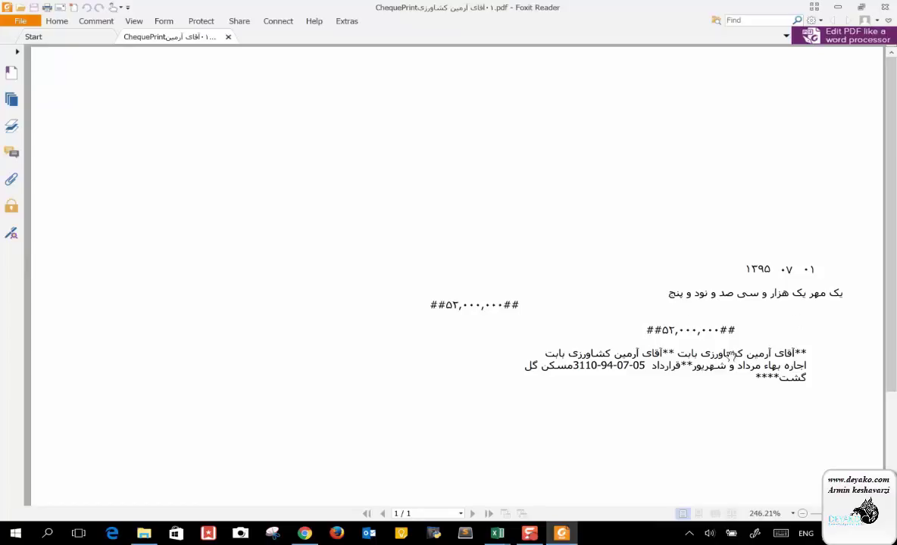
- Close Foxit Reader after reviewing the cheque PDF and switch back to the VBA editor
click(886, 7)
click(705, 28)
mouse_move(496, 536)
click(528, 443)
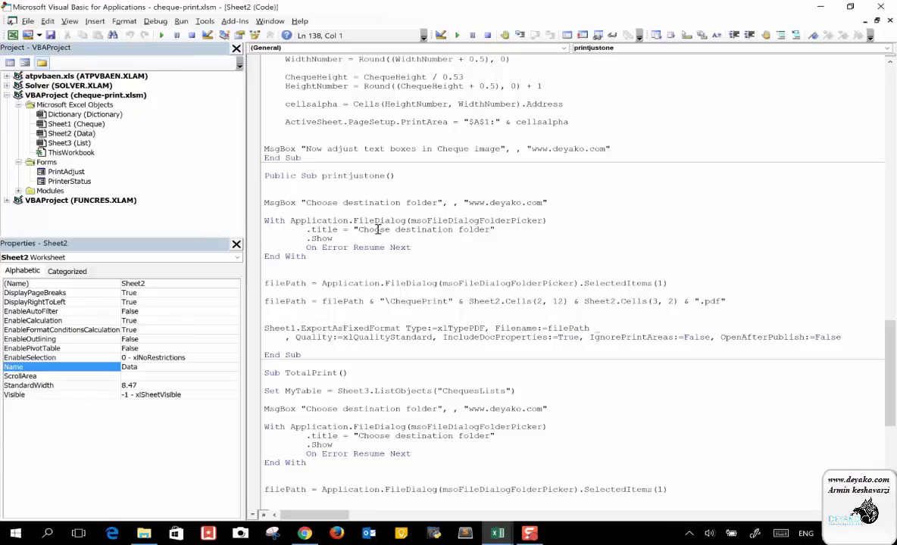
- Highlight Application, msoFileDialogFolderPicker and filePath in printjustone's folder-picker assignment lines
double_click(337, 283)
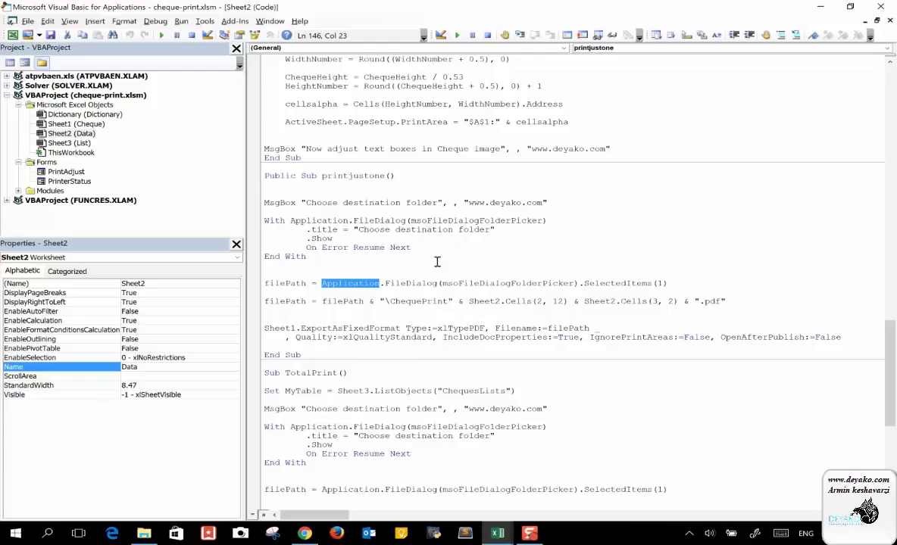
double_click(526, 284)
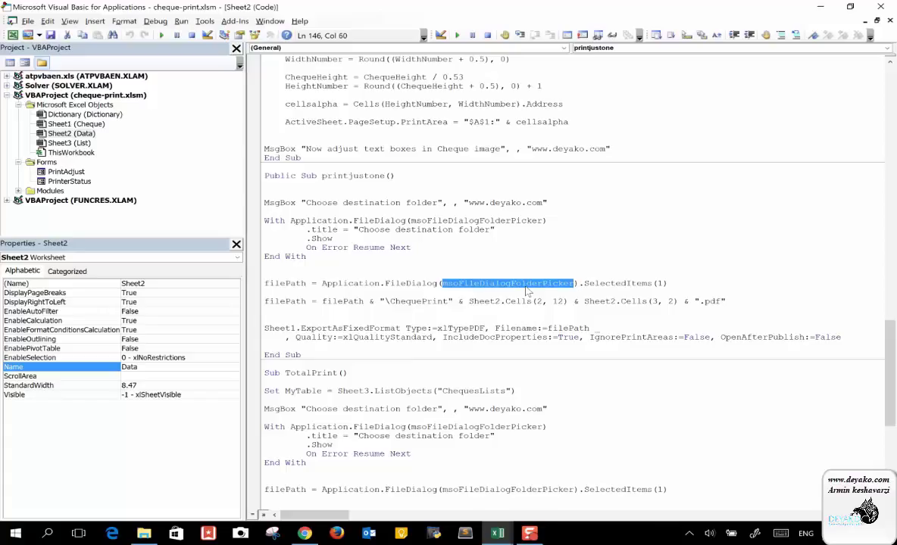
mouse_move(669, 283)
mouse_down()
mouse_move(260, 429)
mouse_move(321, 284)
mouse_up()
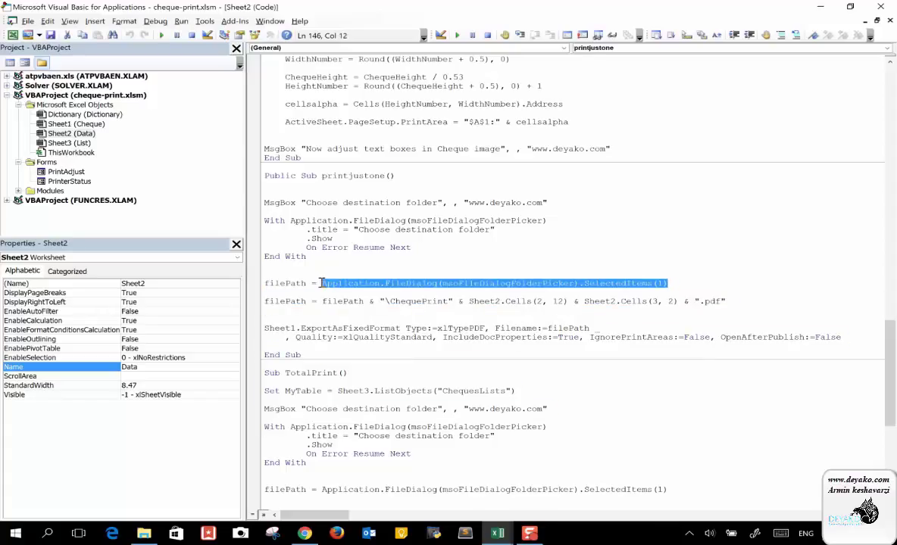
double_click(287, 284)
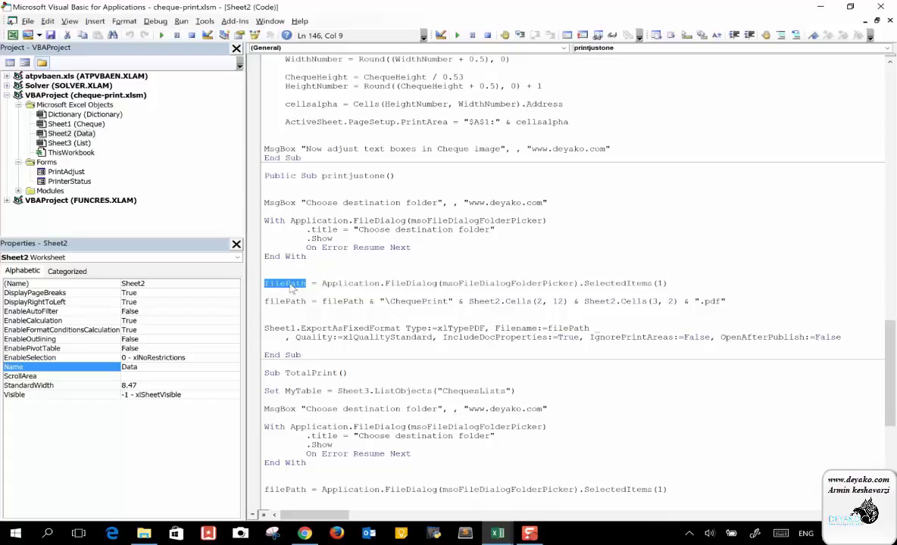
double_click(288, 302)
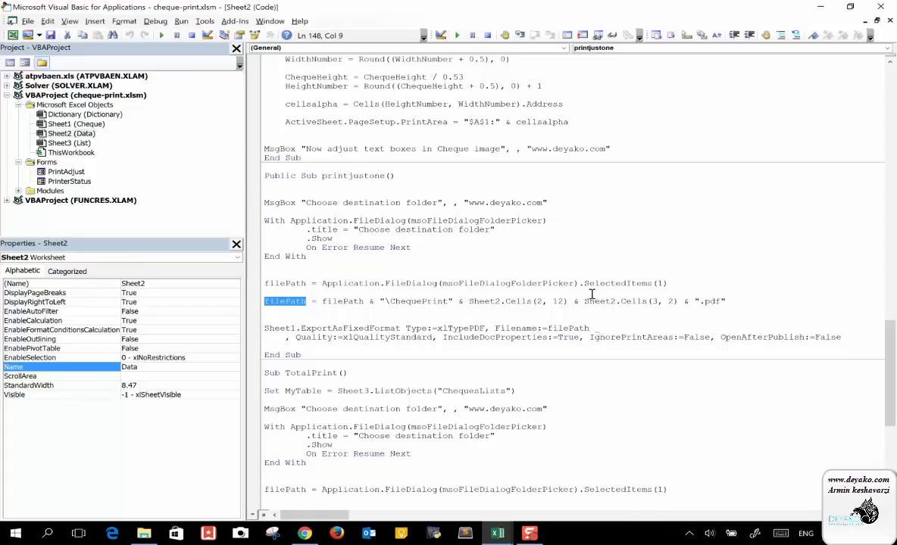
double_click(288, 285)
double_click(341, 301)
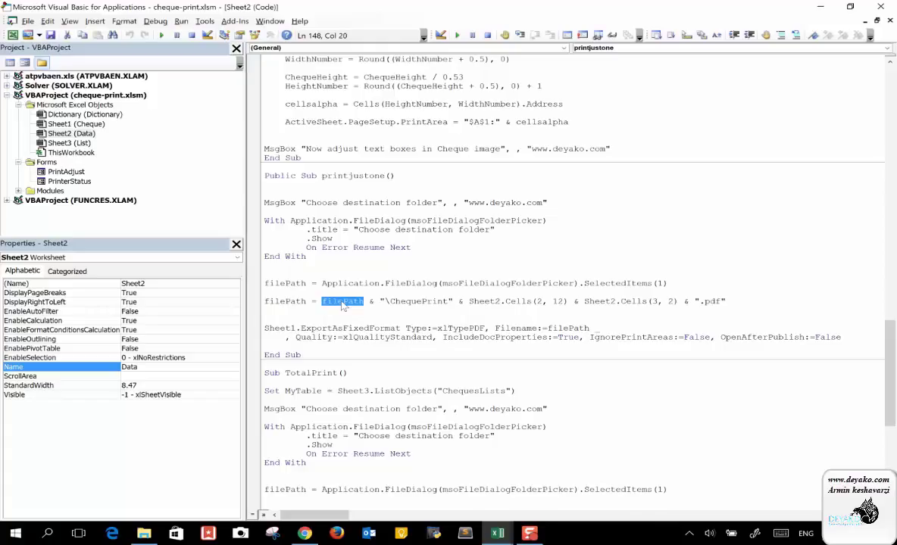
click(371, 296)
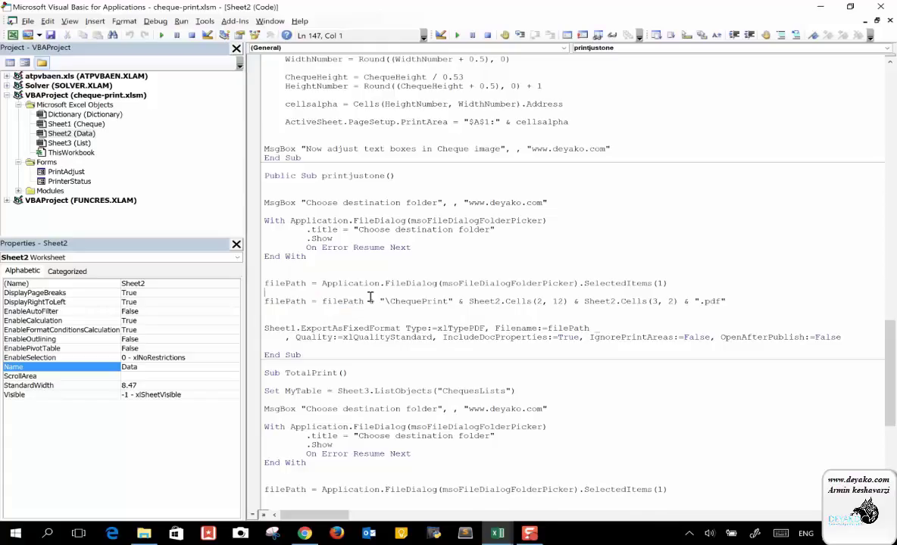
double_click(371, 301)
- Highlight the \ChequePrint prefix and Sheet2.Cells(2, 12) in the path, then return to Excel's form sheet
drag(553, 121, 470, 111)
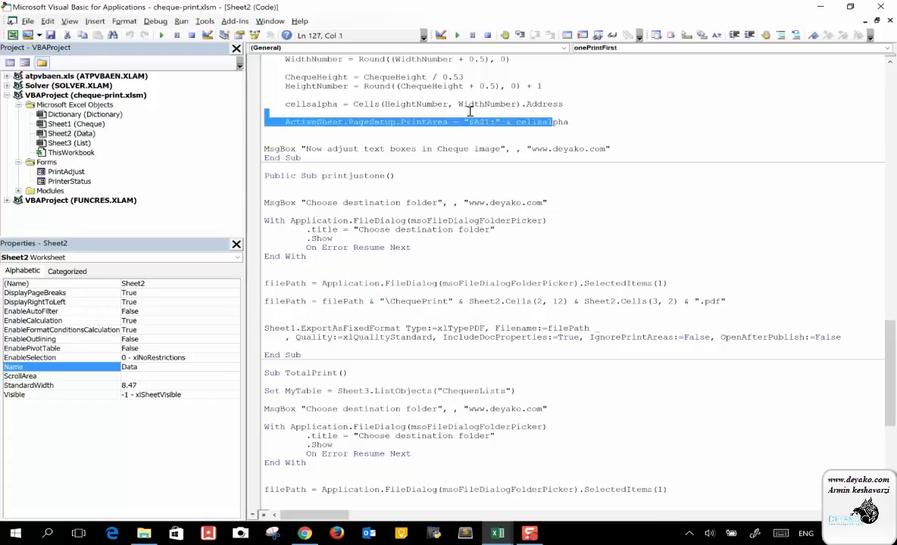
double_click(363, 301)
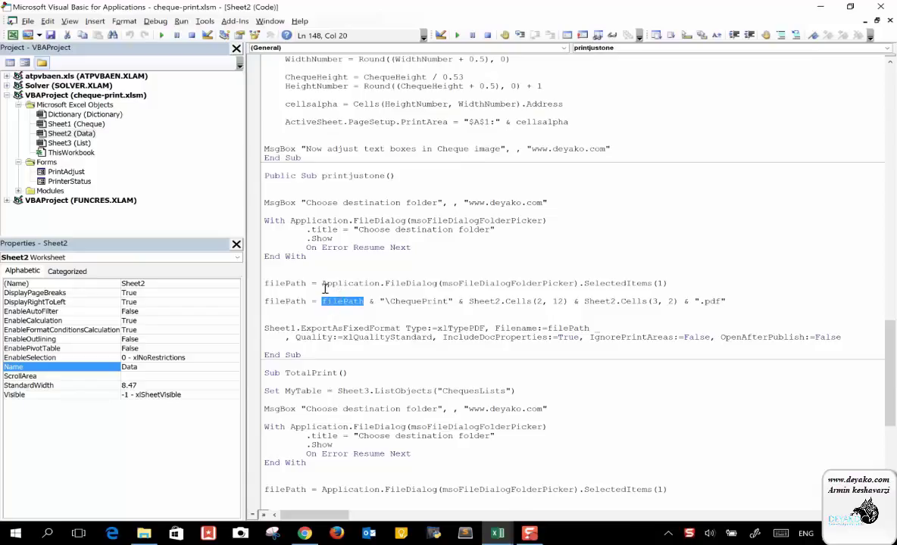
drag(326, 291, 451, 276)
click(375, 292)
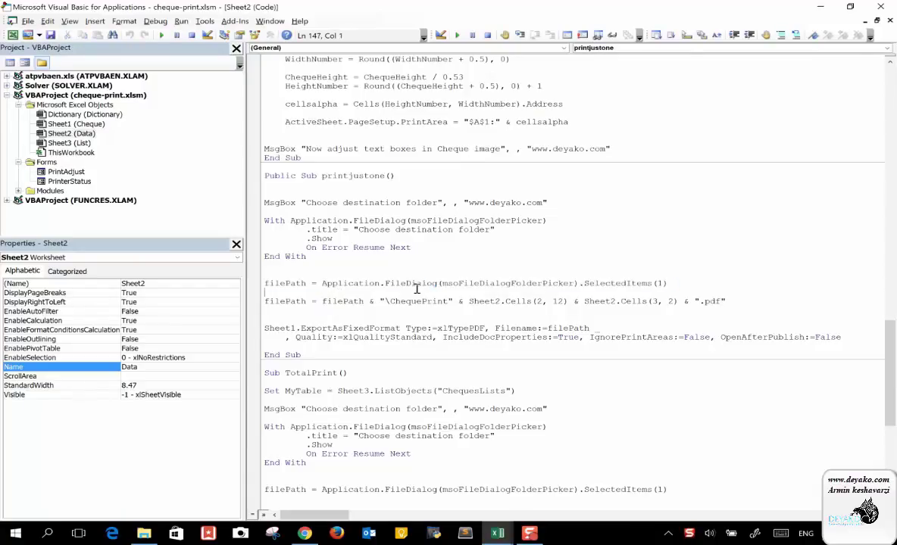
click(384, 301)
drag(385, 301, 447, 300)
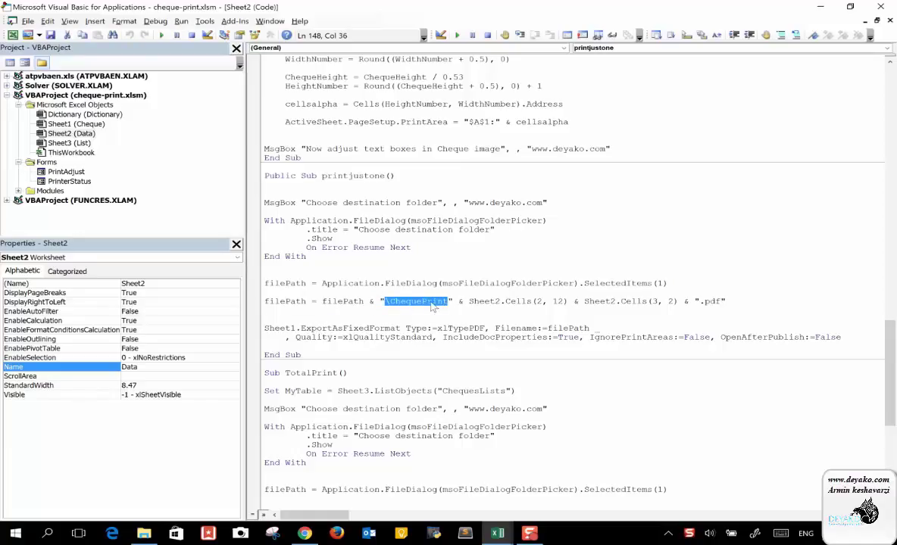
click(470, 303)
drag(470, 303, 568, 300)
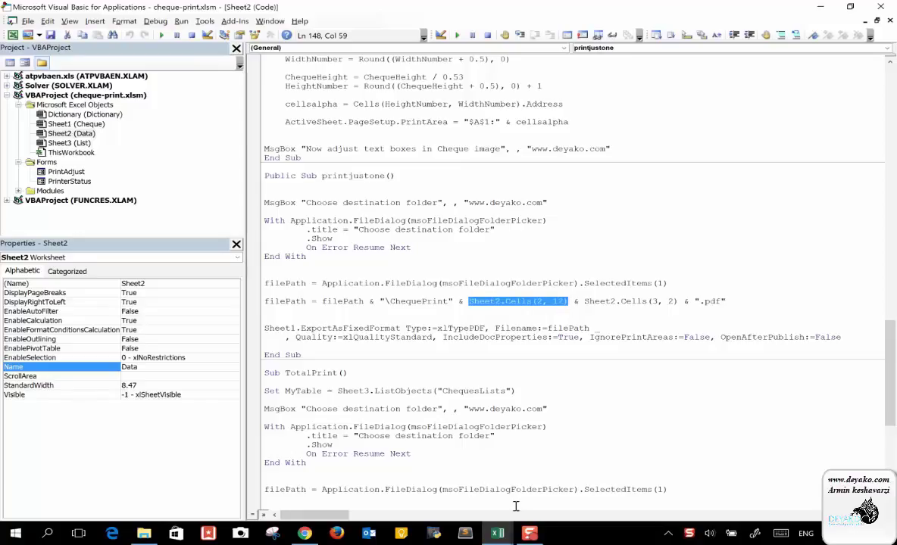
mouse_move(507, 540)
click(394, 443)
key(ctrl+Page_Up)
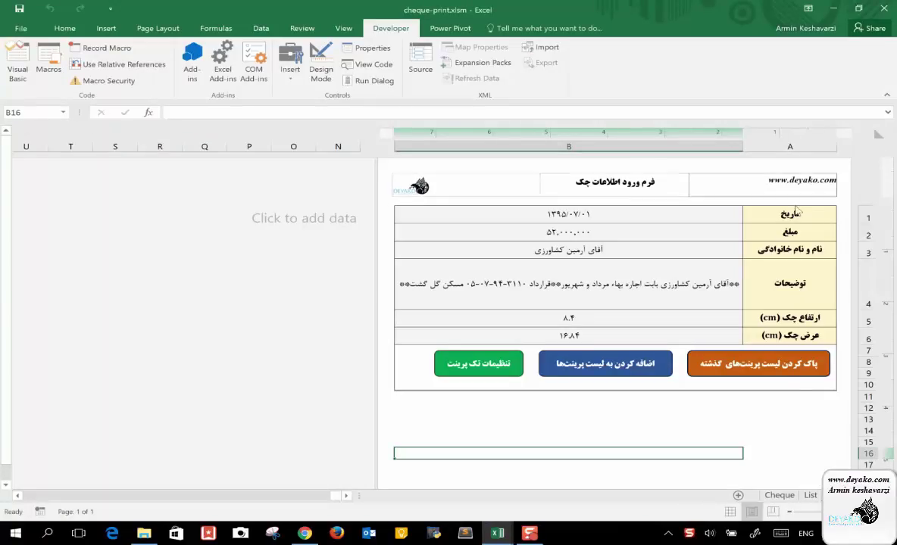
- Select columns B to N, unhide columns C to F to reveal Parsed Data, then return to VBA
click(804, 226)
key(shift+space)
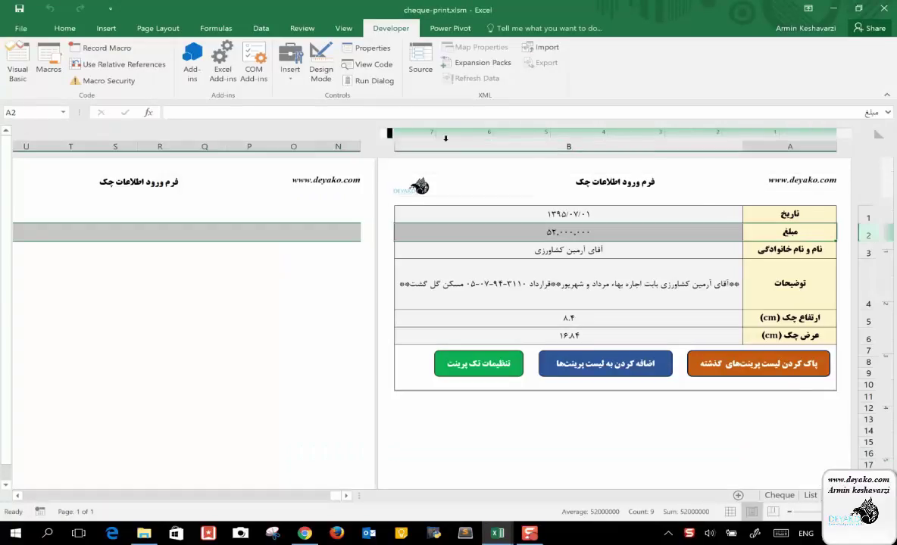
drag(352, 145, 395, 146)
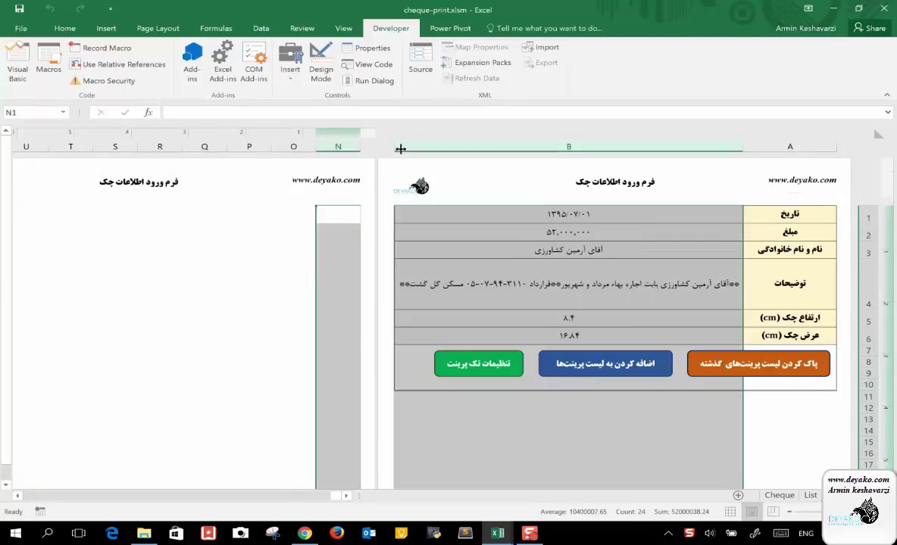
right_click(394, 146)
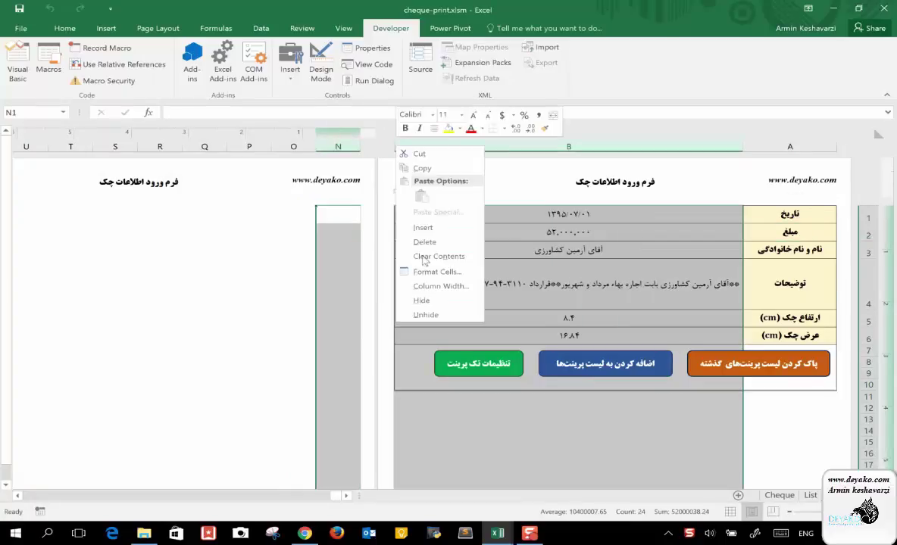
click(422, 315)
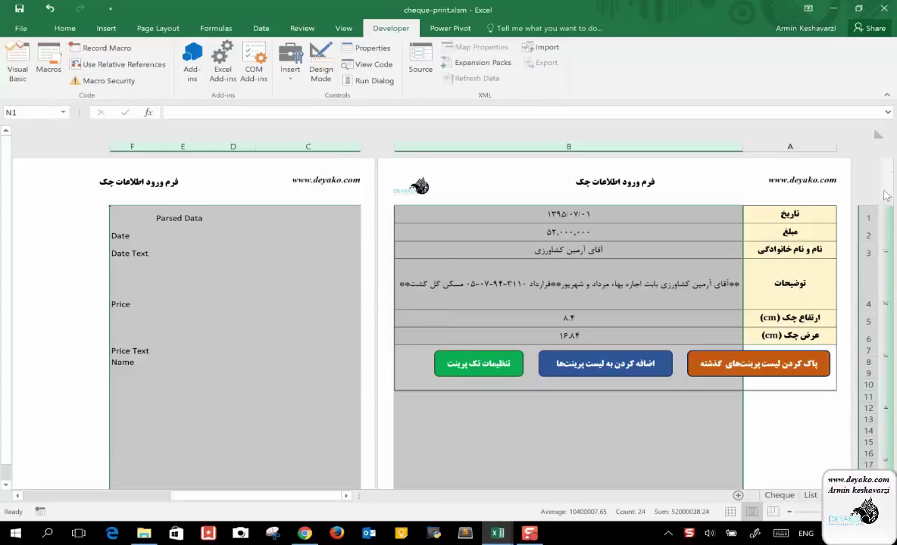
scroll(324, 226, left, 5)
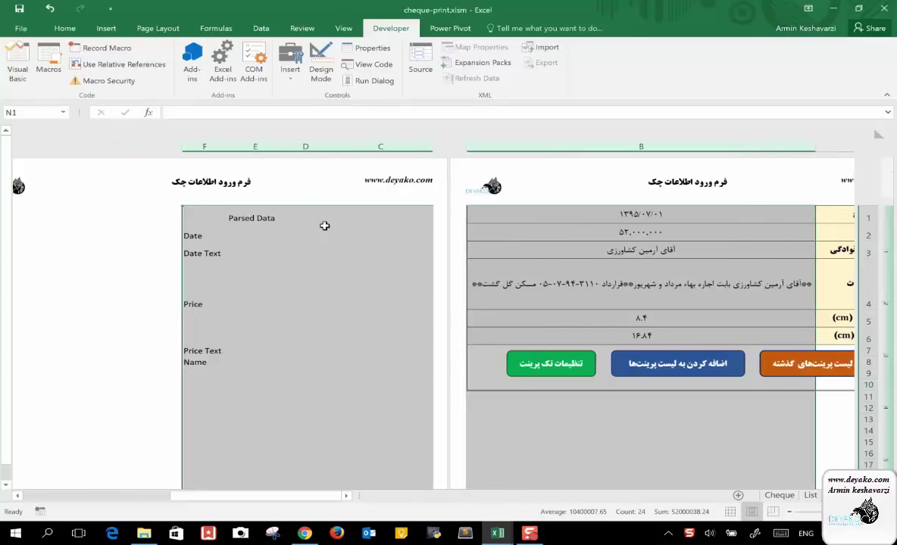
scroll(324, 226, left, 3)
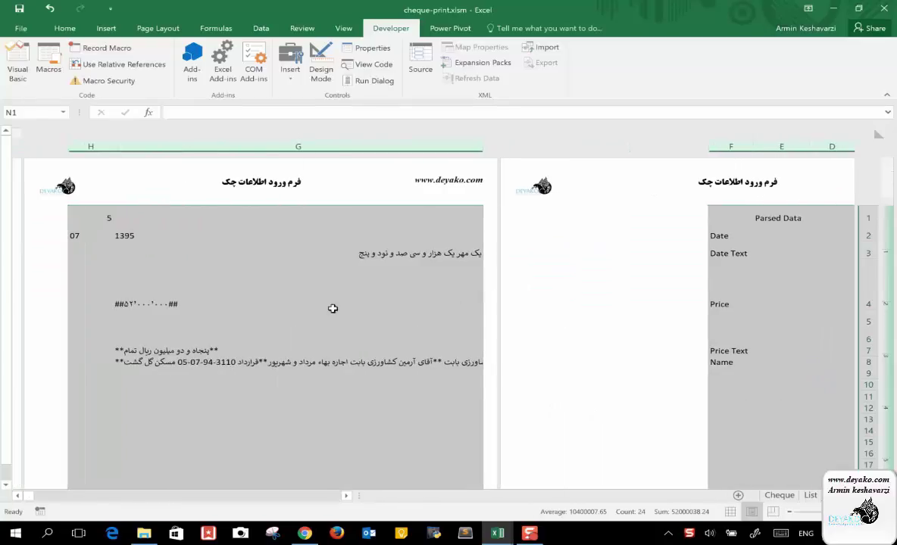
scroll(376, 294, left, 5)
scroll(373, 296, left, 3)
mouse_move(496, 533)
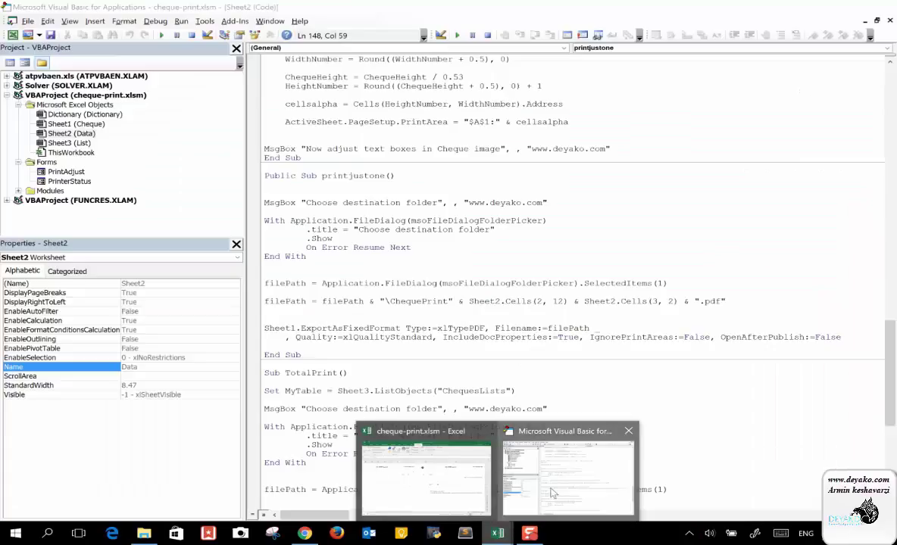
click(580, 461)
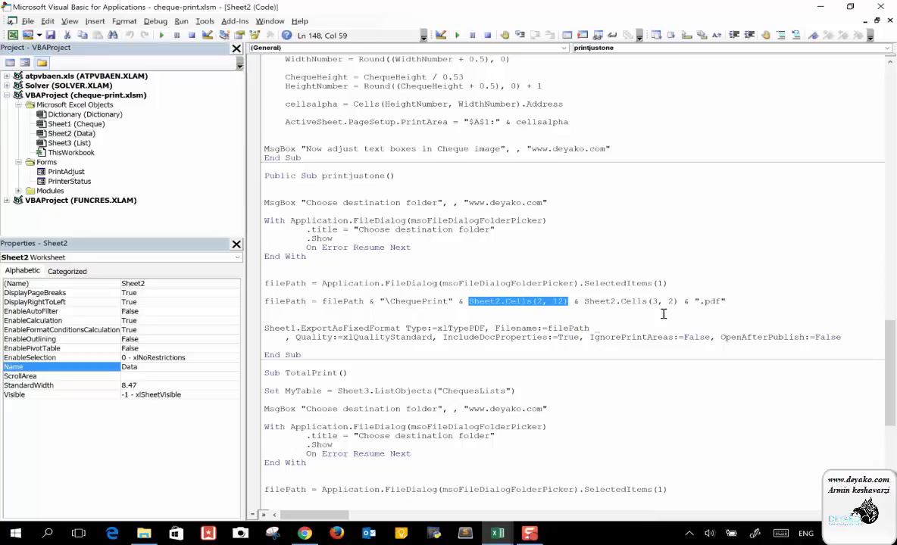
double_click(712, 302)
drag(480, 301, 682, 303)
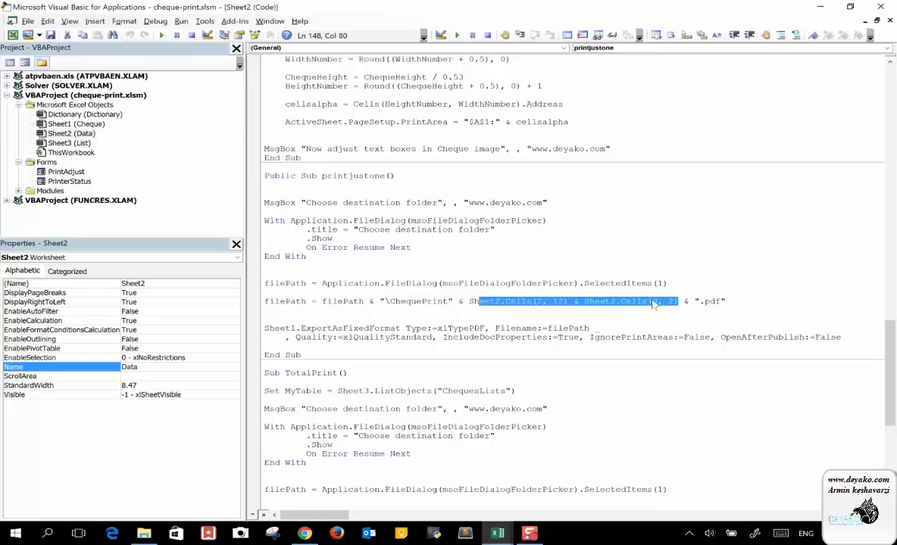
drag(391, 302, 442, 301)
double_click(712, 299)
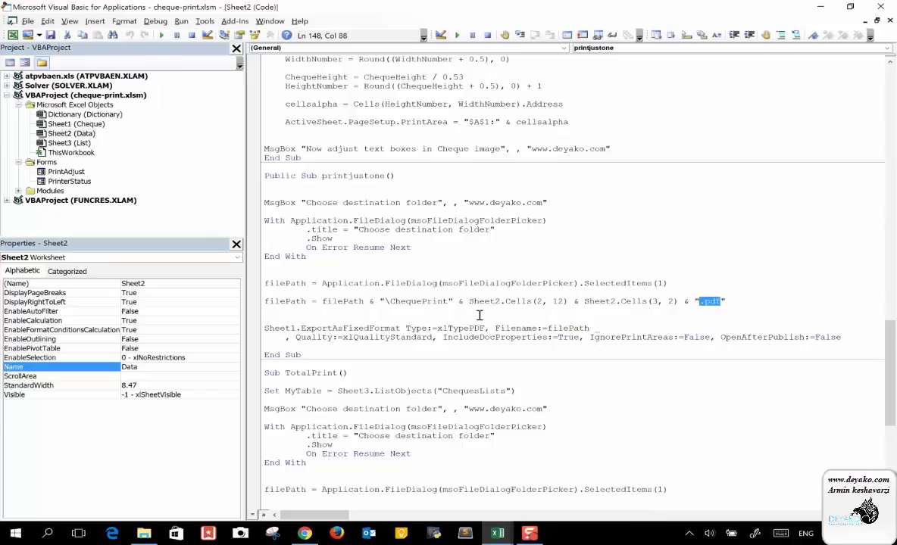
click(309, 331)
double_click(269, 327)
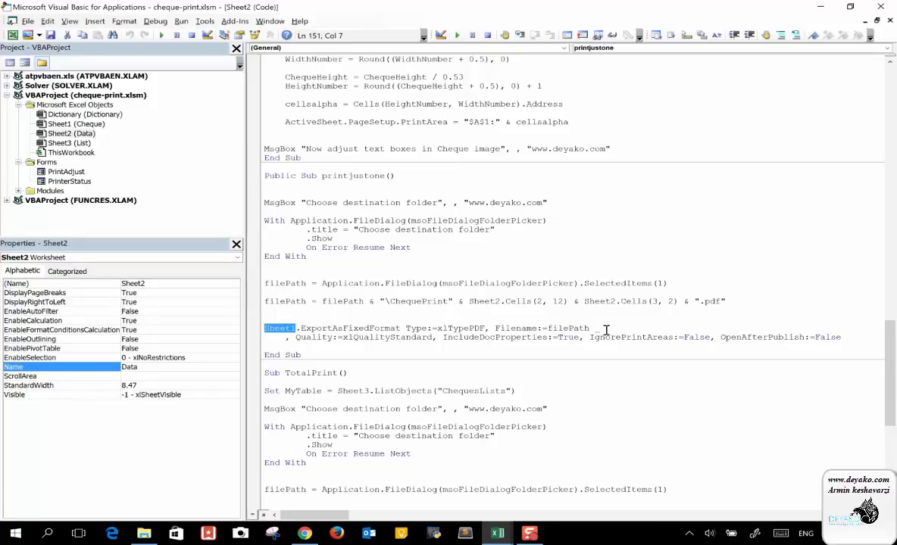
double_click(352, 328)
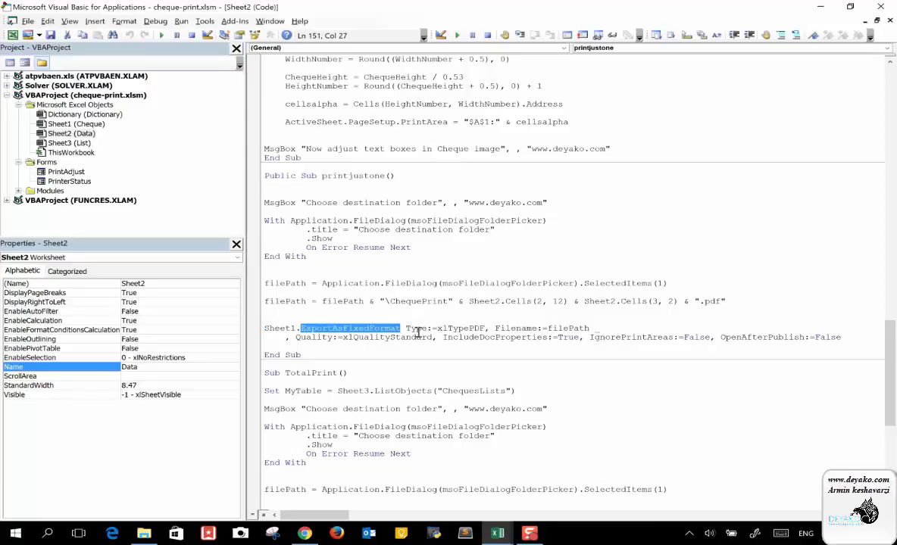
click(299, 328)
double_click(311, 328)
double_click(462, 328)
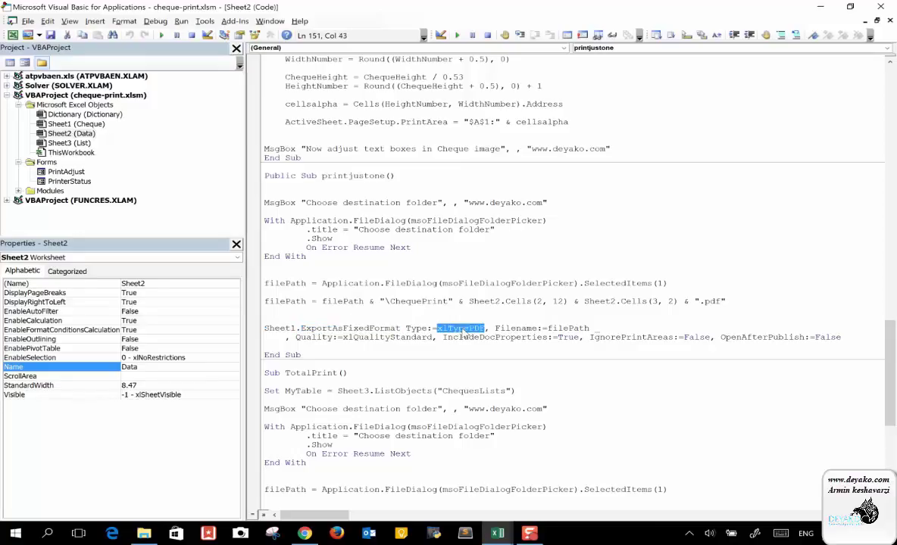
double_click(569, 328)
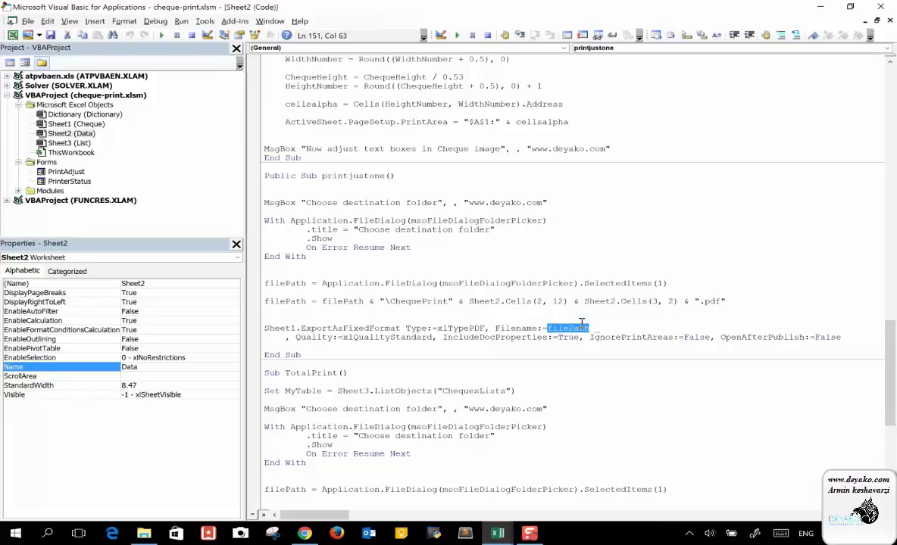
scroll(581, 323, down, 1)
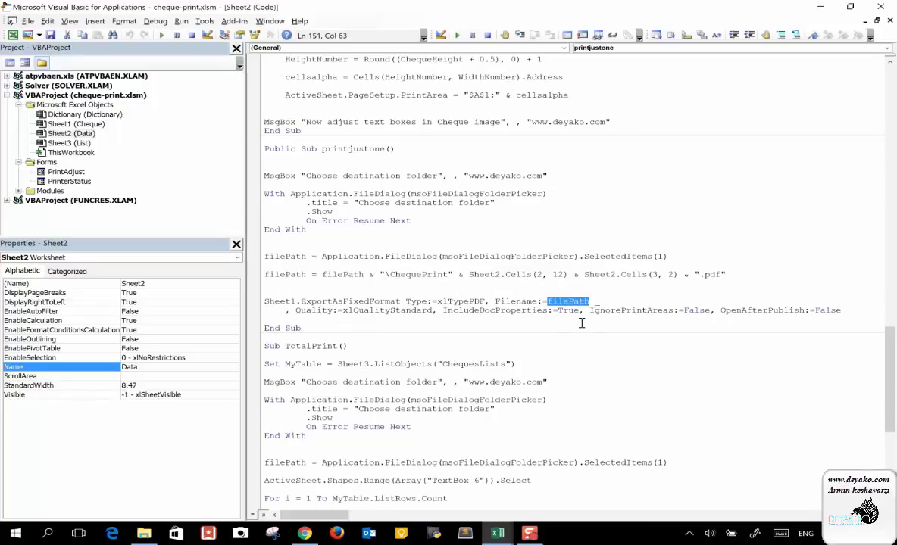
scroll(581, 323, down, 2)
scroll(580, 323, down, 3)
click(498, 534)
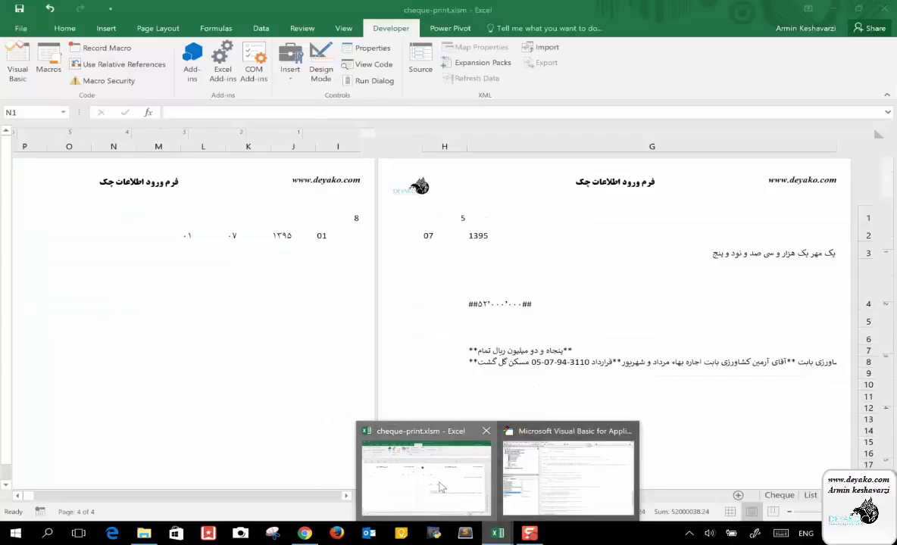
- Bring Excel forward, view the List table rows, then return to the filled Cheque sheet
click(410, 450)
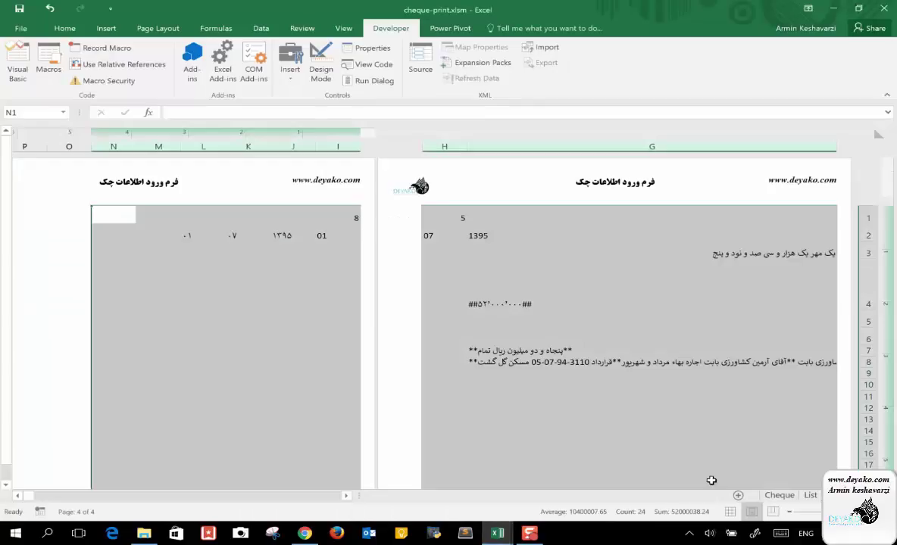
click(808, 495)
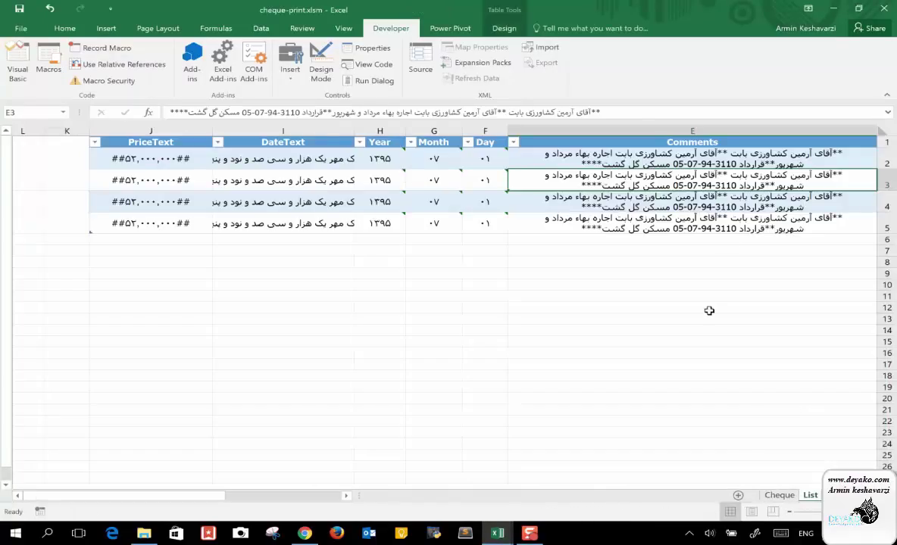
click(778, 496)
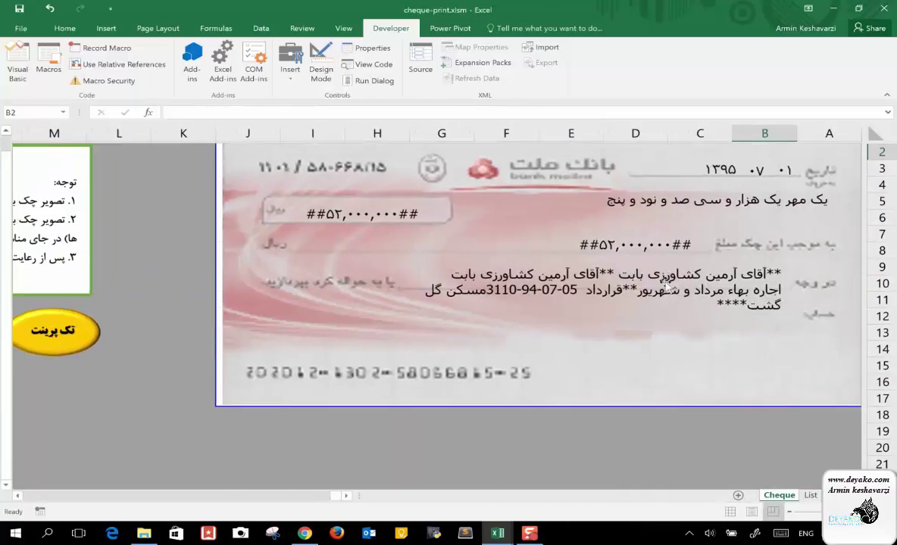
- Return to the VBA editor and place the caret on the line after End With
mouse_move(497, 535)
click(522, 470)
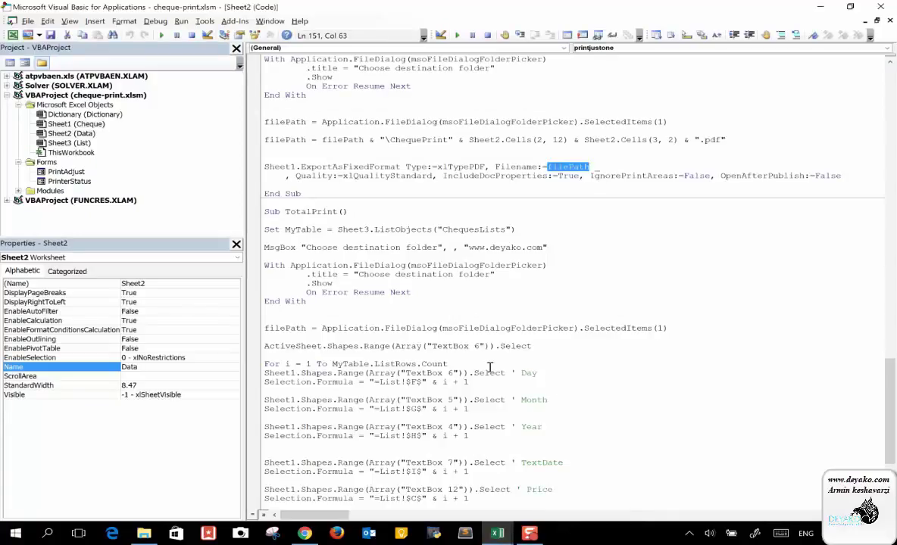
right_click(407, 324)
click(509, 308)
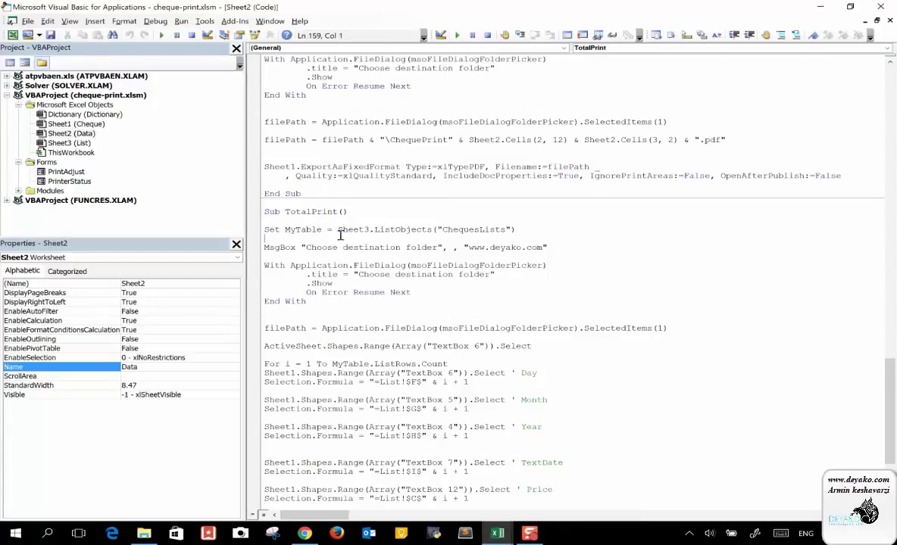
- Highlight folder, destination, Show and filePath, then scroll down to the ExportAsFixedFormat line
double_click(433, 246)
double_click(395, 275)
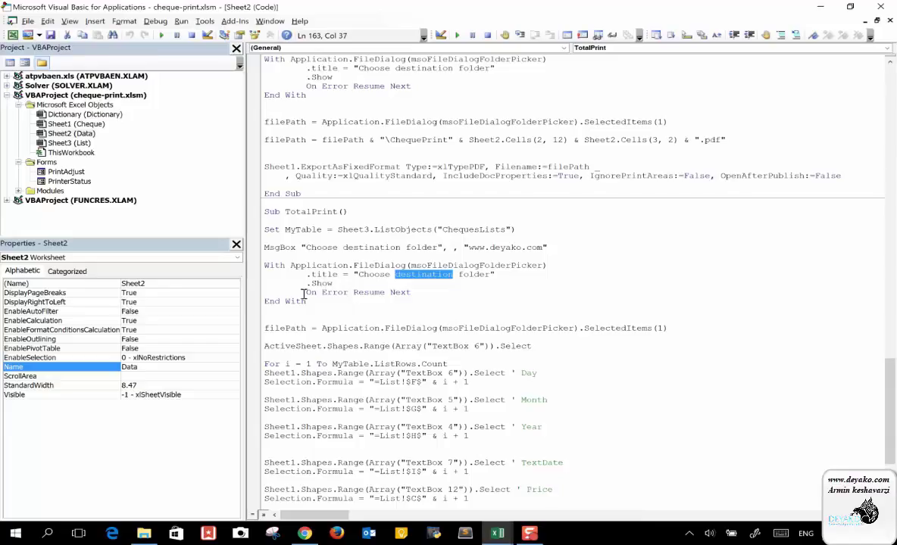
double_click(339, 284)
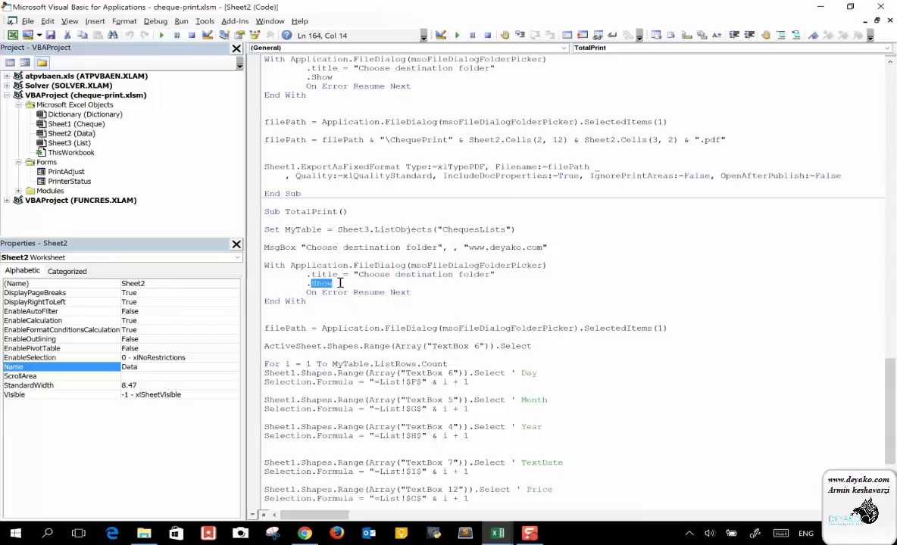
scroll(378, 282, down, 1)
scroll(378, 282, down, 1)
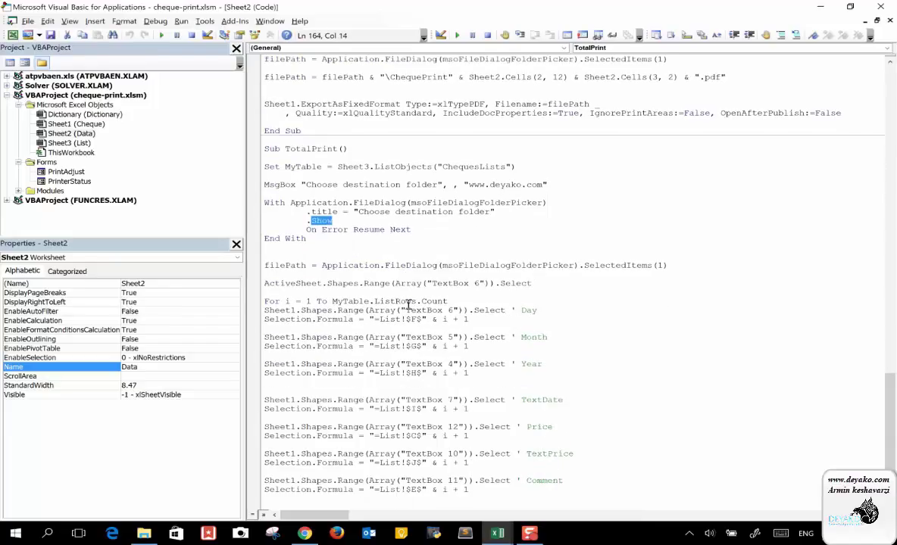
double_click(289, 265)
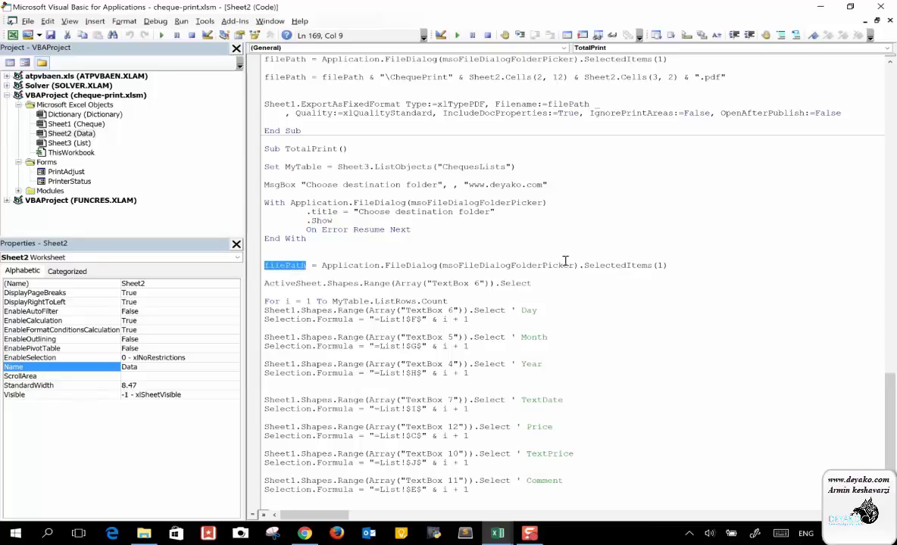
scroll(330, 296, down, 1)
scroll(329, 295, down, 1)
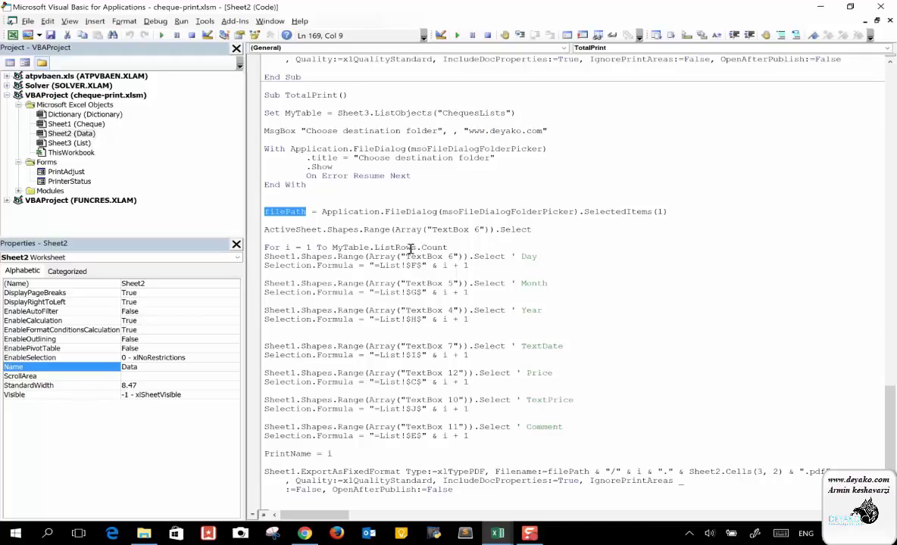
click(478, 528)
click(392, 447)
scroll(262, 409, left, 3)
scroll(261, 409, left, 3)
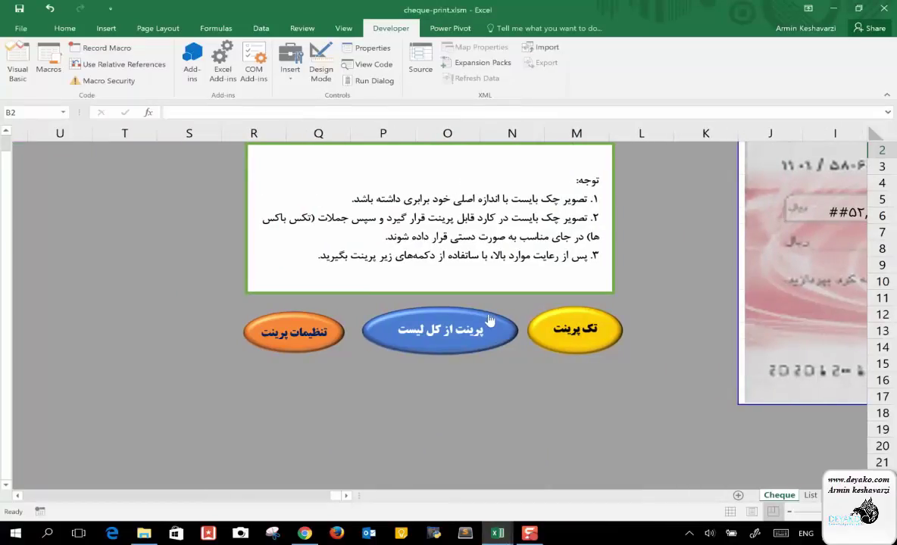
scroll(492, 401, right, 5)
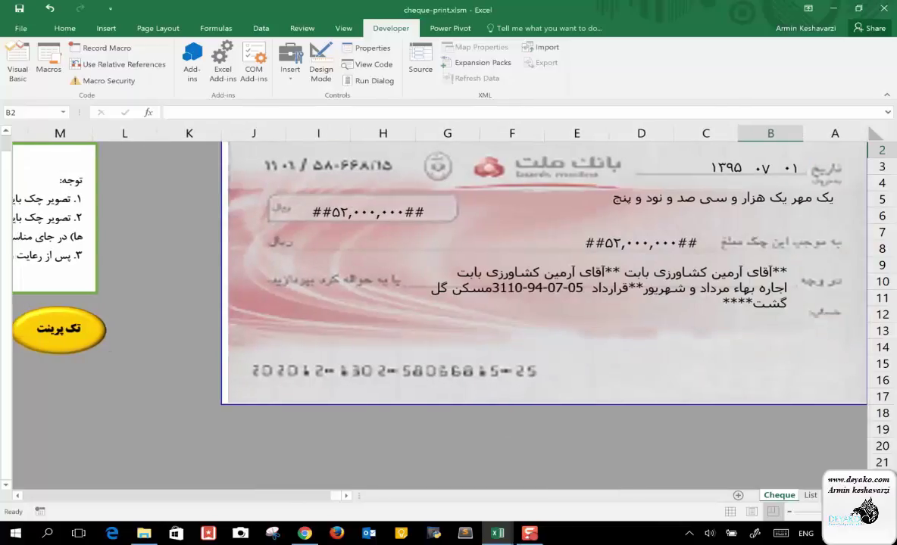
mouse_move(496, 534)
click(535, 445)
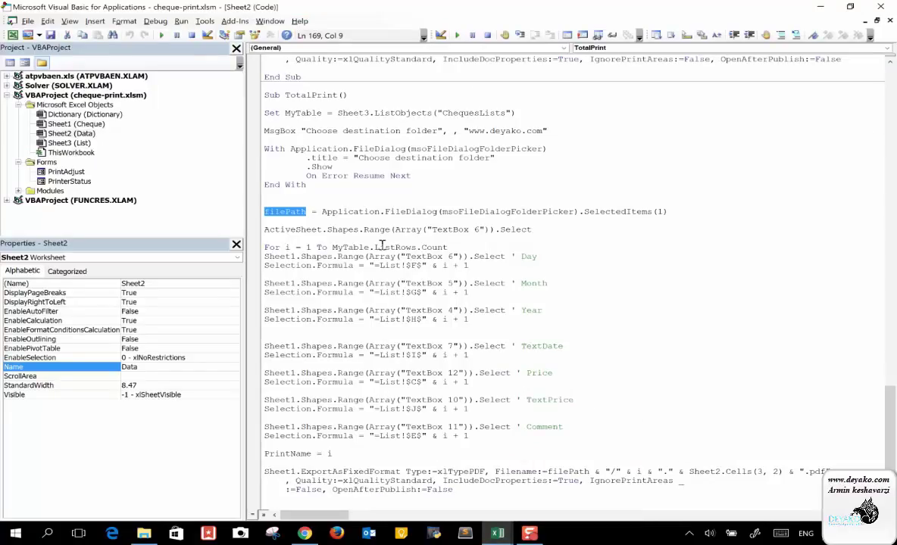
- Highlight Select and For in the TotalPrint loop, then open a Windows Ink sketchpad with Win+W
click(352, 235)
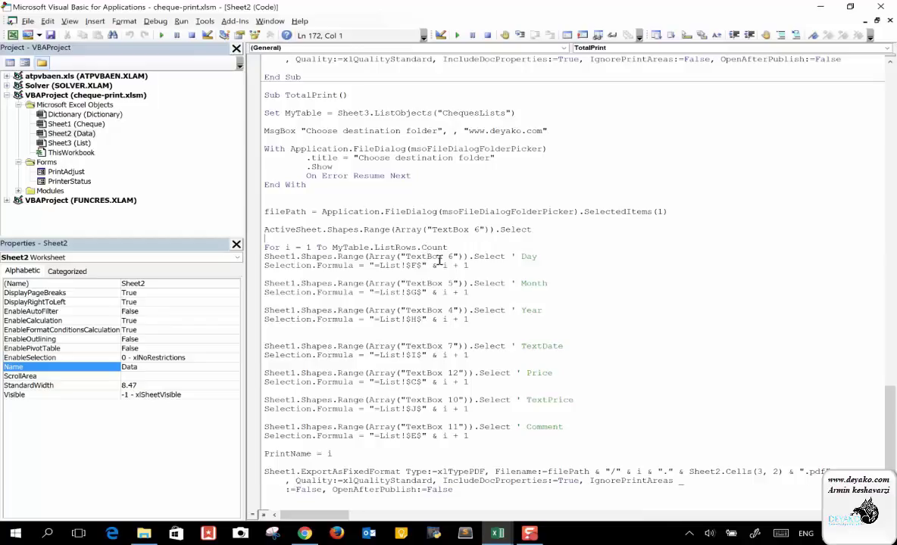
double_click(523, 229)
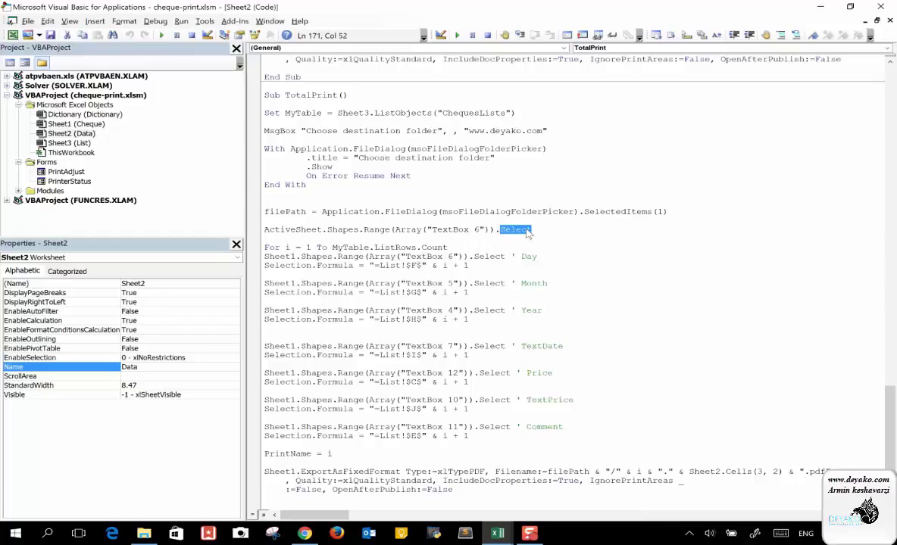
double_click(274, 249)
click(556, 311)
key(super+w)
click(777, 235)
- Clear the canvas and handwrite the notes تکرار, به ازای and متغیر at the top left
click(755, 14)
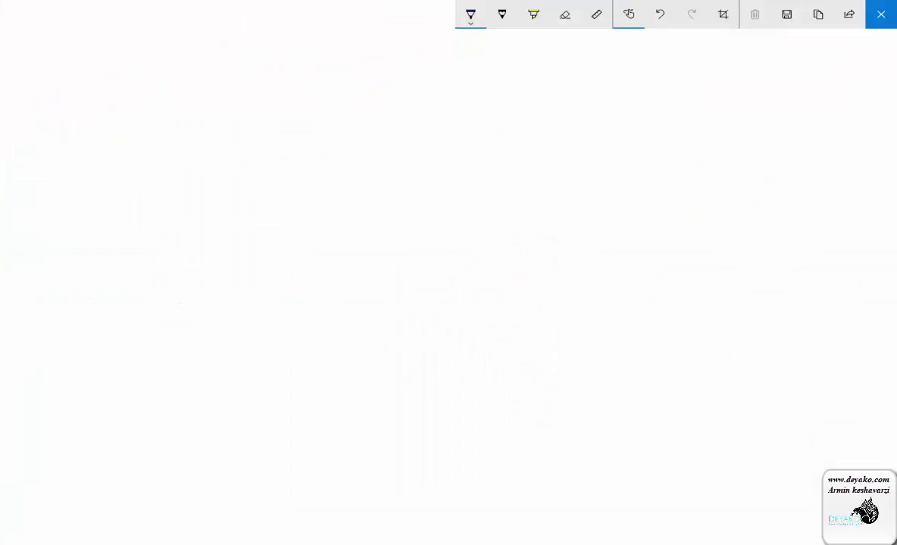
mouse_move(165, 76)
mouse_down()
mouse_move(128, 96)
mouse_move(180, 47)
mouse_up()
drag(130, 66, 131, 79)
drag(117, 83, 107, 98)
mouse_move(154, 119)
mouse_down()
mouse_move(136, 129)
mouse_move(143, 135)
mouse_up()
mouse_move(118, 113)
mouse_down()
mouse_move(118, 127)
mouse_move(96, 137)
mouse_up()
mouse_move(84, 119)
mouse_down()
mouse_move(84, 133)
mouse_move(59, 144)
mouse_up()
drag(142, 158, 117, 168)
mouse_move(174, 141)
mouse_down()
mouse_move(156, 148)
mouse_move(168, 165)
mouse_up()
mouse_move(114, 154)
mouse_down()
mouse_move(83, 168)
mouse_move(78, 198)
mouse_move(116, 198)
mouse_up()
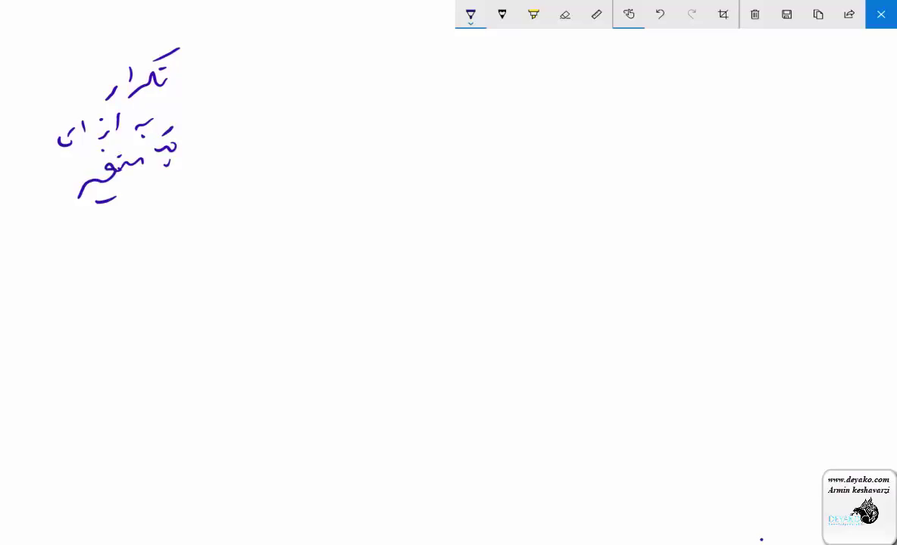
drag(368, 100, 343, 113)
mouse_move(331, 104)
mouse_down()
mouse_move(326, 113)
mouse_move(291, 120)
mouse_up()
drag(415, 99, 425, 125)
- Handwrite the sentence 'به ازای هر i کارهای … انجام بده' across the top, underlining i
drag(868, 73, 841, 80)
mouse_move(830, 72)
mouse_down()
mouse_move(822, 82)
mouse_move(759, 85)
mouse_move(749, 97)
mouse_up()
click(856, 93)
drag(716, 68, 712, 89)
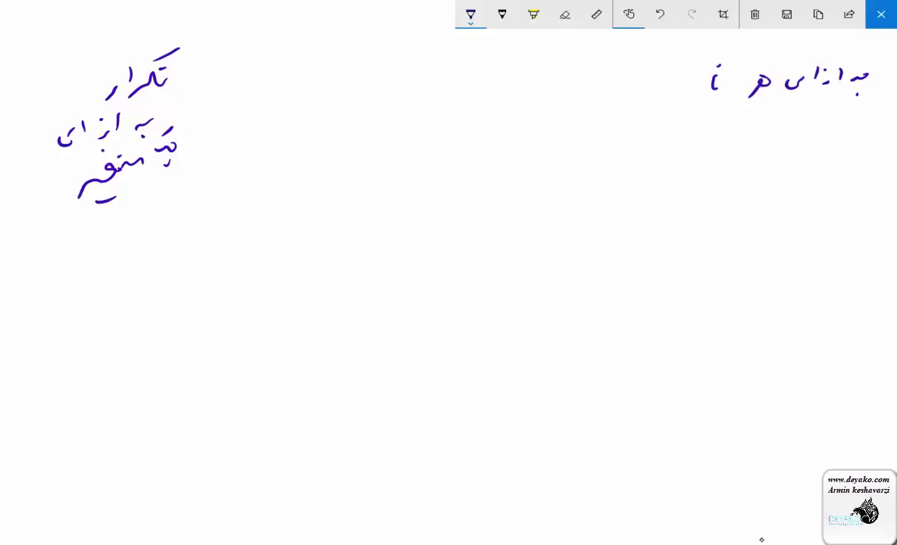
drag(785, 100, 703, 105)
mouse_move(671, 76)
mouse_down()
mouse_move(661, 94)
mouse_move(665, 82)
mouse_move(645, 97)
mouse_up()
mouse_move(625, 65)
mouse_down()
mouse_move(634, 93)
mouse_move(585, 97)
mouse_up()
mouse_move(575, 80)
mouse_down()
mouse_move(566, 94)
mouse_move(503, 87)
mouse_up()
mouse_move(491, 79)
mouse_down()
mouse_move(472, 95)
mouse_move(435, 97)
mouse_up()
mouse_move(429, 84)
mouse_down()
mouse_move(419, 97)
mouse_move(398, 88)
mouse_up()
drag(396, 77, 384, 91)
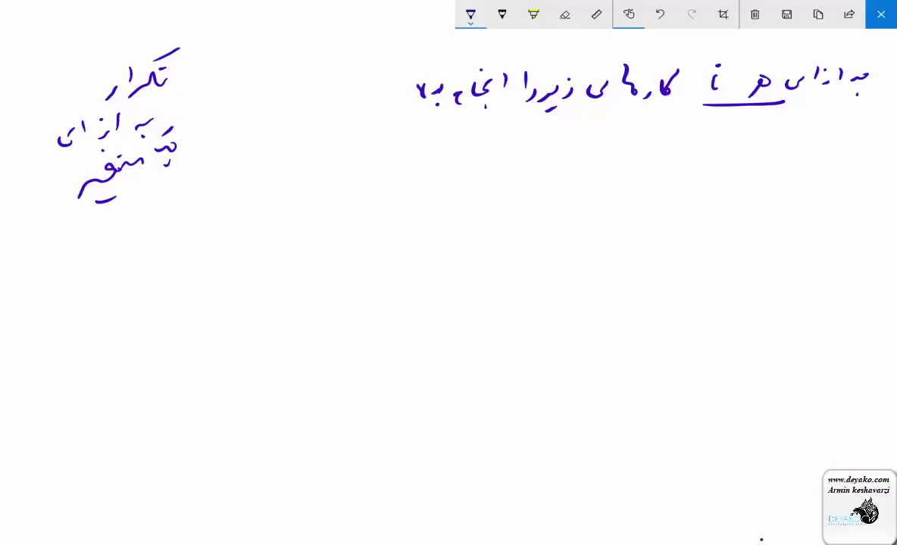
- Write the loop header For i = 1 to 100 below the sentence
mouse_move(267, 159)
mouse_down()
mouse_move(266, 185)
mouse_move(281, 157)
mouse_up()
mouse_move(267, 171)
mouse_down()
mouse_move(314, 184)
mouse_move(351, 180)
mouse_up()
click(351, 150)
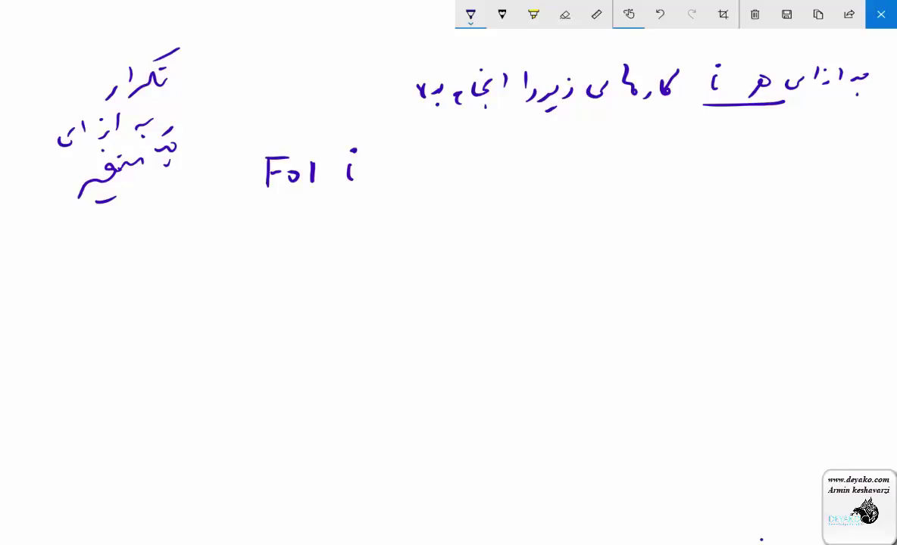
drag(368, 167, 382, 166)
mouse_move(368, 175)
mouse_down()
mouse_move(413, 178)
mouse_move(466, 164)
mouse_move(463, 180)
mouse_move(477, 171)
mouse_up()
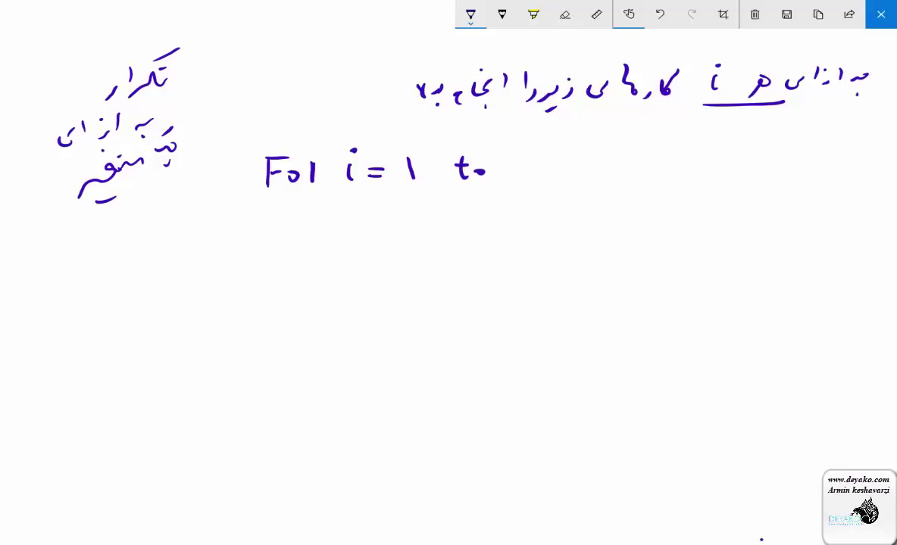
mouse_move(527, 159)
mouse_down()
mouse_move(533, 178)
mouse_move(574, 172)
mouse_up()
- Write 1+2, then x = i + 2 and next to close the loop
mouse_move(291, 225)
mouse_down()
mouse_move(293, 238)
mouse_move(348, 236)
mouse_up()
drag(278, 253, 373, 245)
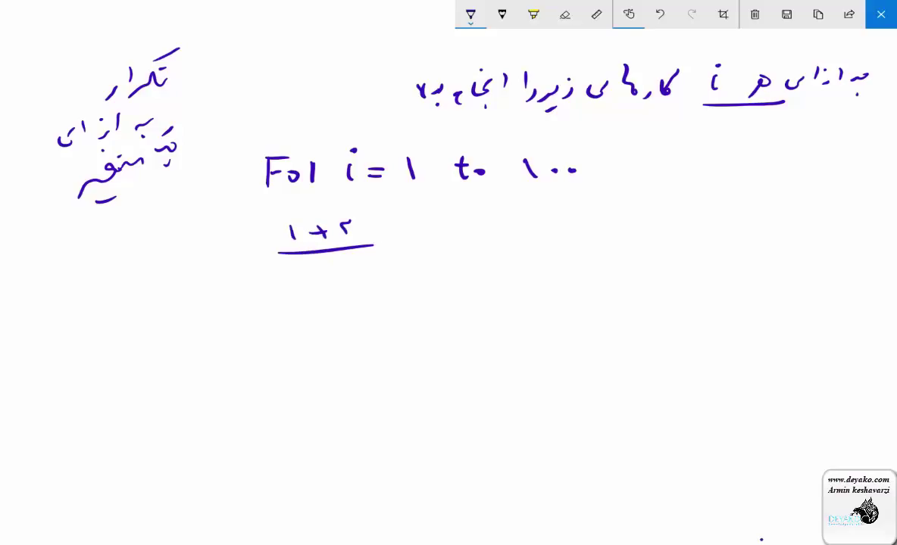
drag(288, 276, 302, 294)
mouse_move(301, 275)
mouse_down()
mouse_move(288, 294)
mouse_move(334, 282)
mouse_move(364, 292)
mouse_move(433, 290)
mouse_up()
click(374, 266)
mouse_move(247, 371)
mouse_down()
mouse_move(256, 353)
mouse_move(266, 371)
mouse_move(326, 368)
mouse_up()
mouse_move(324, 351)
mouse_down()
mouse_move(309, 368)
mouse_move(341, 363)
mouse_up()
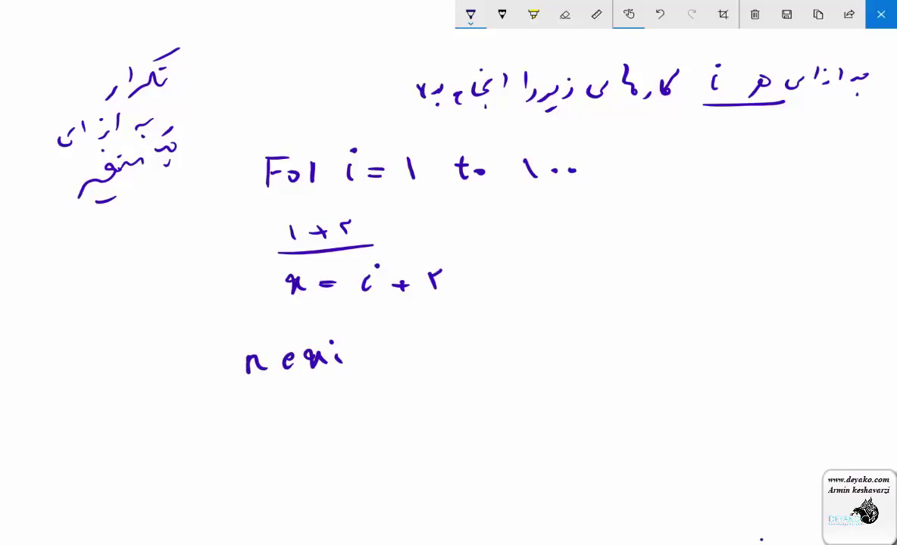
- Erase the stray 1 + 2 above x = i + 2 and switch the pen to red ink
drag(347, 227, 316, 231)
drag(367, 247, 292, 231)
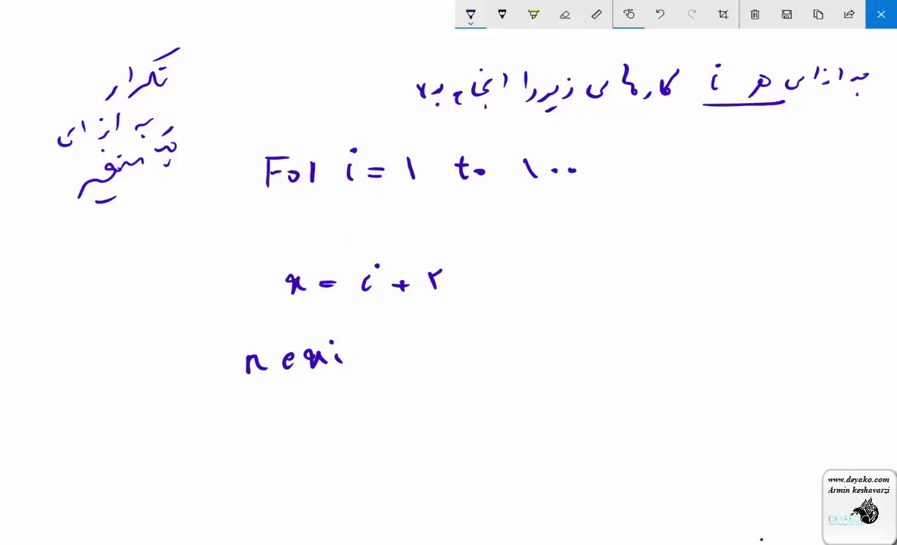
click(470, 15)
click(418, 102)
- Draw red arrows into the For line and write i = 1 beneath it
mouse_move(269, 70)
mouse_down()
mouse_move(258, 143)
mouse_move(265, 138)
mouse_up()
drag(230, 173, 254, 174)
drag(245, 168, 246, 179)
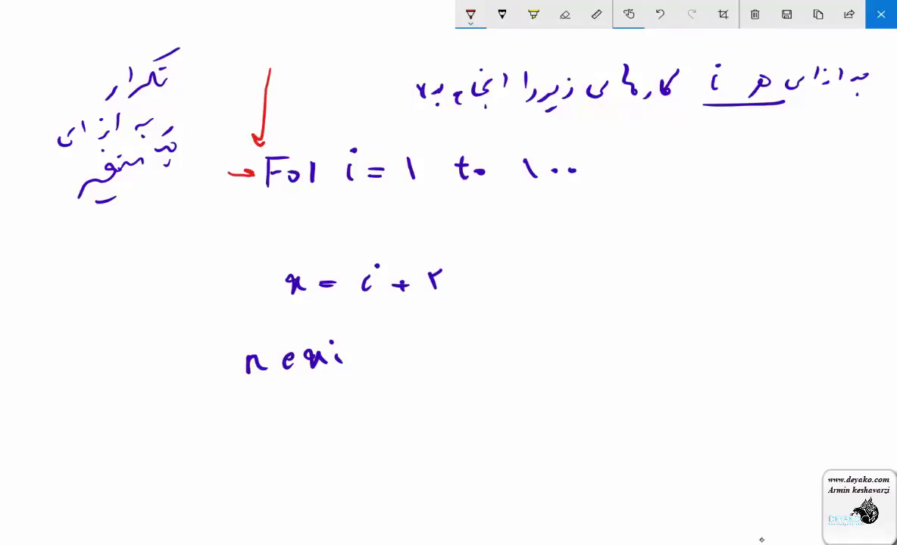
drag(352, 191, 407, 190)
mouse_move(369, 214)
mouse_down()
mouse_move(370, 224)
mouse_move(390, 215)
mouse_up()
mouse_move(381, 221)
mouse_down()
mouse_move(446, 231)
mouse_move(441, 244)
mouse_up()
drag(436, 233, 448, 233)
- Write x = 1 + 2 with its boxed result, then arrow to next and back up to For
mouse_move(455, 281)
mouse_down()
mouse_move(501, 283)
mouse_move(492, 286)
mouse_up()
drag(518, 281, 541, 283)
drag(552, 279, 582, 283)
drag(605, 279, 615, 285)
drag(617, 269, 617, 287)
mouse_move(646, 275)
mouse_down()
mouse_move(657, 284)
mouse_move(645, 286)
mouse_move(691, 285)
mouse_up()
drag(635, 256, 641, 255)
mouse_move(635, 311)
mouse_down()
mouse_move(372, 362)
mouse_move(385, 373)
mouse_up()
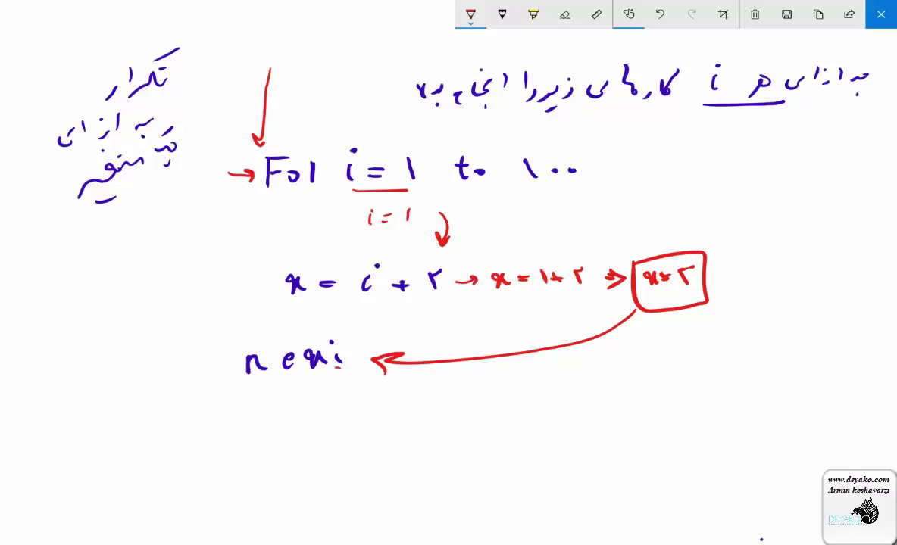
drag(232, 372, 249, 205)
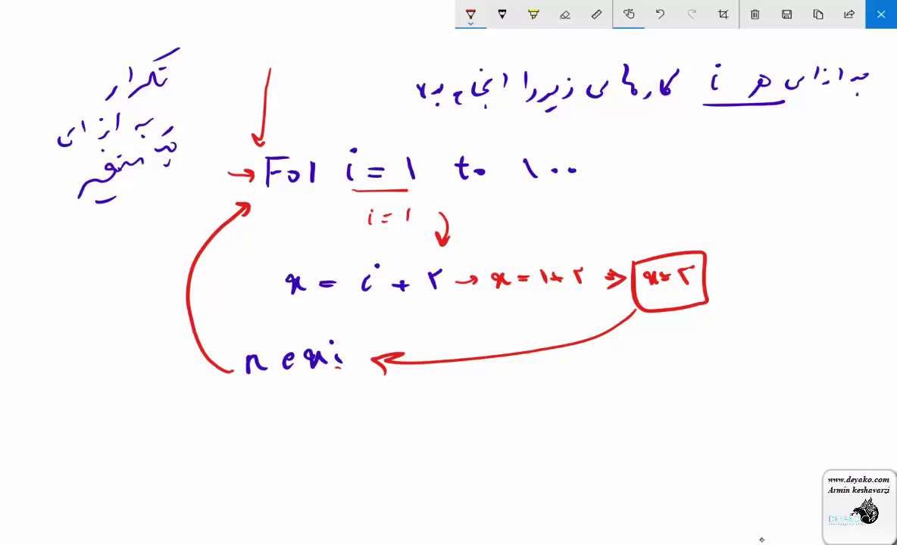
- Switch the pen ink from red to black
click(470, 13)
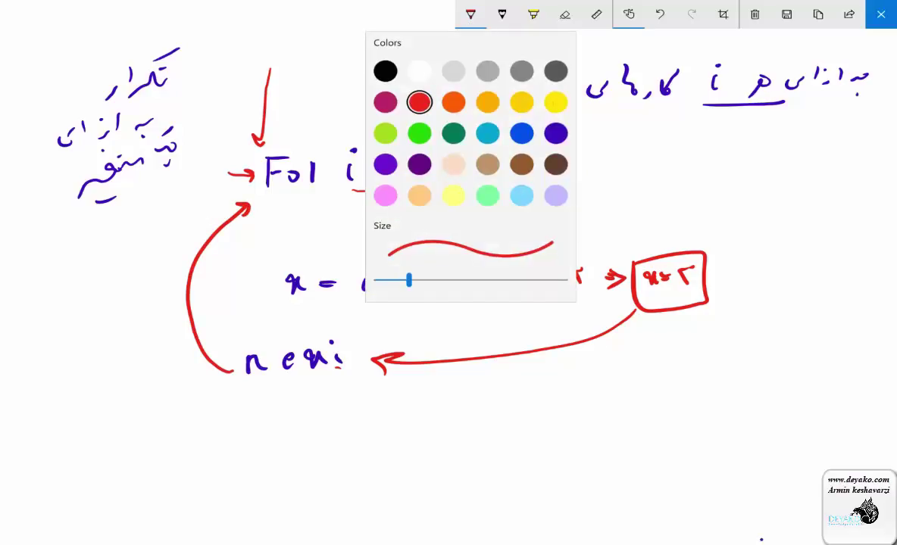
click(356, 94)
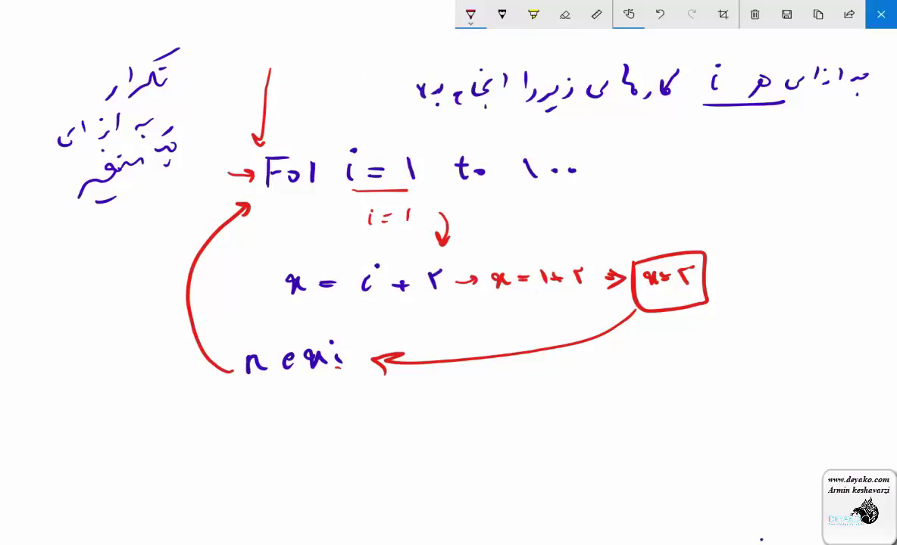
click(470, 14)
click(384, 70)
click(470, 14)
- Trace the i = 2 pass in black, writing x = 2 + 2 and the boxed result x = 4
drag(259, 205, 350, 239)
mouse_move(373, 239)
mouse_down()
mouse_move(408, 247)
mouse_move(429, 266)
mouse_up()
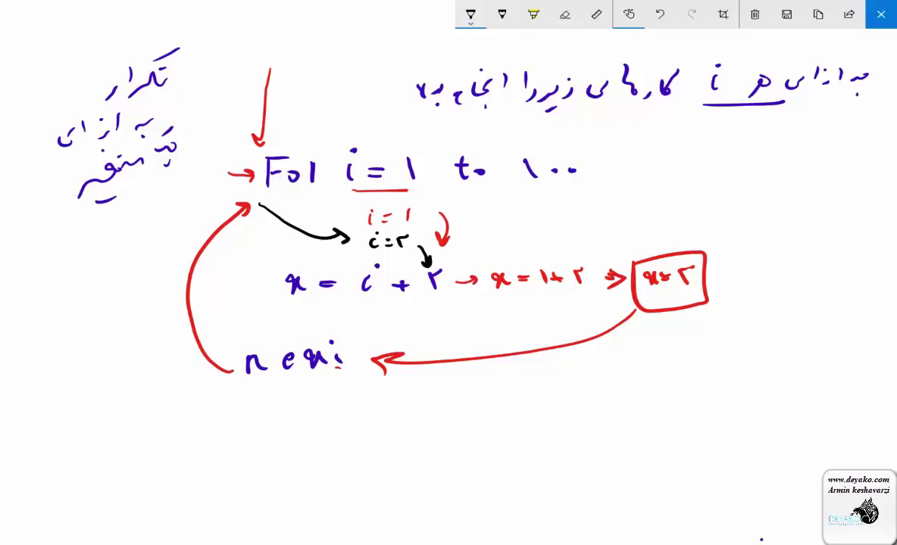
drag(454, 308, 515, 318)
mouse_move(523, 308)
mouse_down()
mouse_move(528, 316)
mouse_move(640, 328)
mouse_up()
mouse_move(633, 324)
mouse_down()
mouse_move(630, 345)
mouse_move(713, 344)
mouse_up()
drag(736, 326, 727, 345)
mouse_move(649, 328)
mouse_down()
mouse_move(696, 318)
mouse_move(648, 375)
mouse_move(350, 423)
mouse_move(344, 409)
mouse_up()
- Draw a spiral for the repeating loop and write the final pass x = 100 + 2 = 102
mouse_move(252, 382)
mouse_down()
mouse_move(331, 314)
mouse_move(338, 288)
mouse_up()
drag(449, 243, 536, 205)
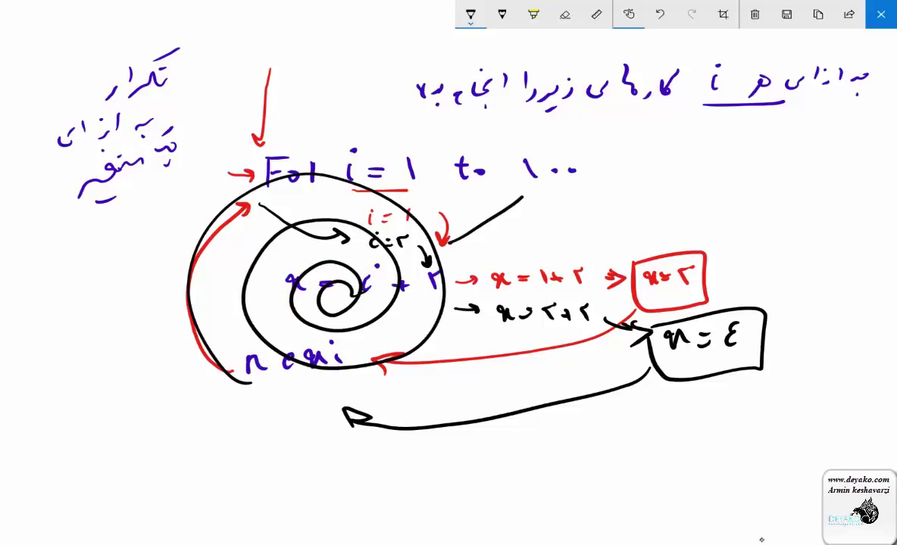
drag(304, 453, 348, 447)
drag(323, 462, 372, 464)
click(394, 455)
drag(424, 452, 443, 452)
mouse_move(433, 445)
mouse_down()
mouse_move(433, 459)
mouse_move(510, 443)
mouse_up()
drag(494, 453, 590, 441)
click(557, 441)
drag(543, 403, 580, 457)
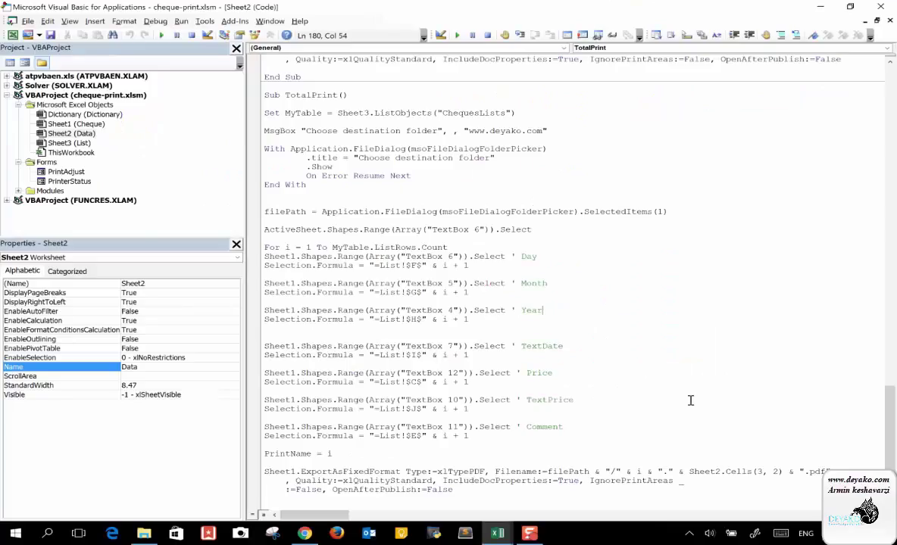
- Select MyTable.ListRows.Count on TotalPrint's For line
scroll(338, 259, down, 1)
double_click(271, 221)
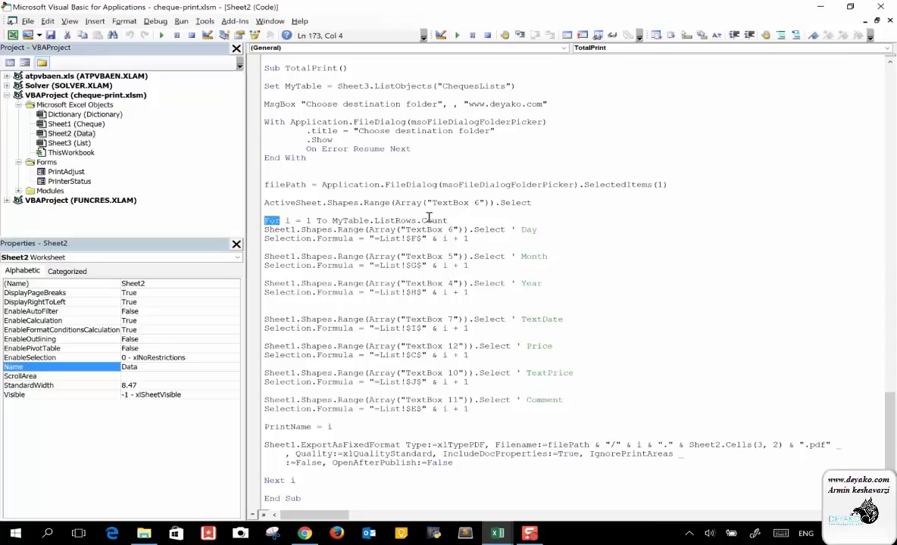
drag(447, 220, 338, 221)
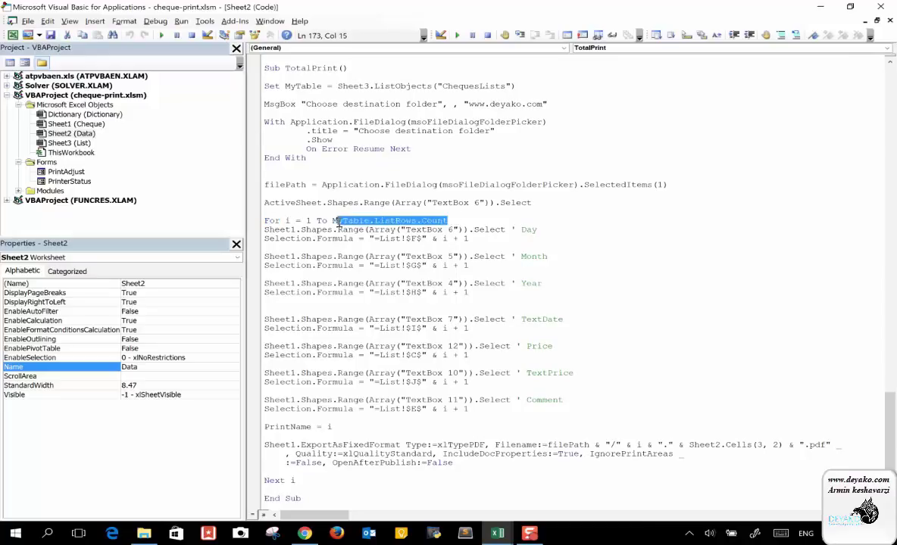
key(shift+Left)
- Check the List table's rows E2 to E5 in Excel, then add a blank line after the For line
click(497, 533)
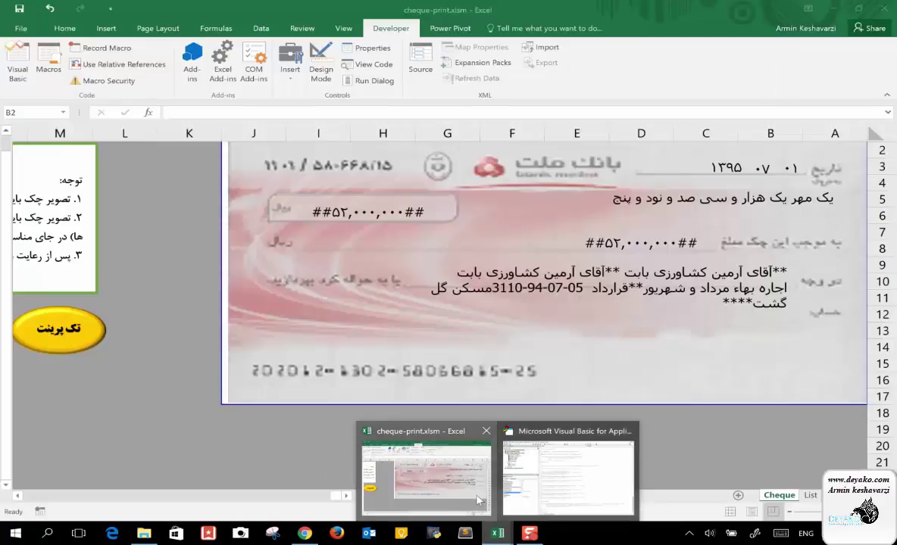
click(441, 458)
click(809, 495)
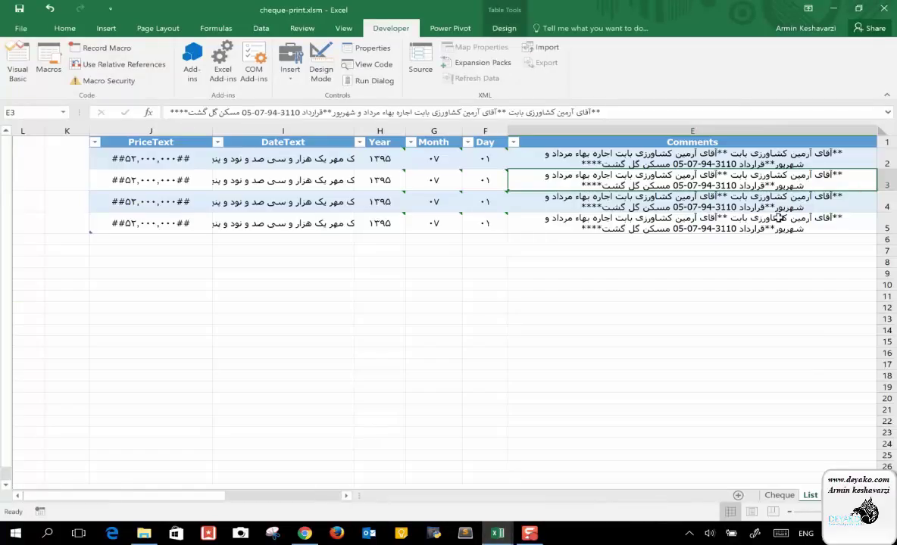
click(767, 151)
click(761, 180)
click(753, 203)
click(746, 223)
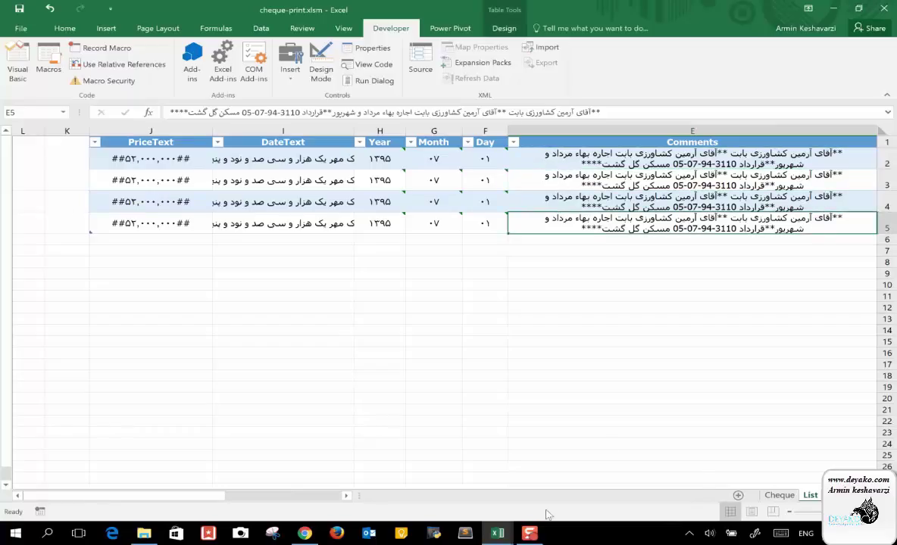
click(497, 534)
click(590, 471)
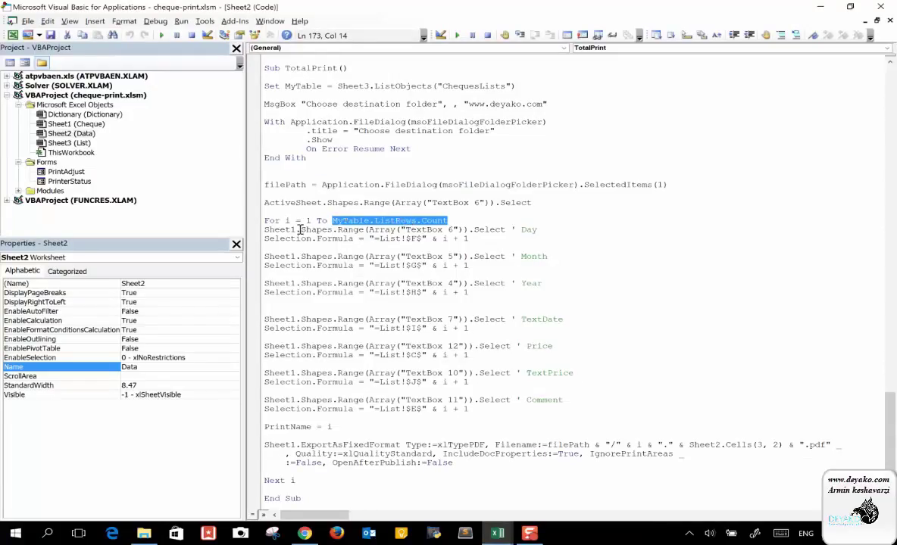
click(459, 219)
key(Return)
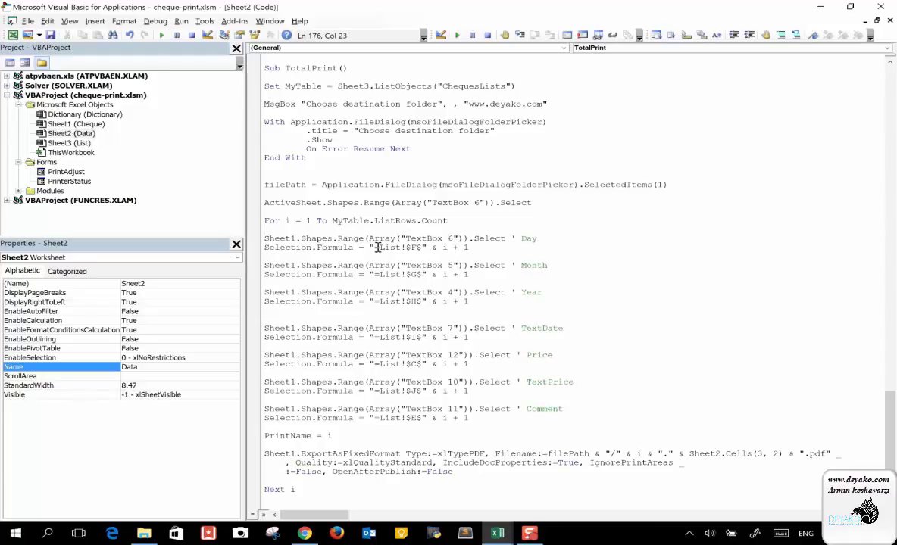
- Select =List in the Day line's formula and glance at the Excel workbook
drag(374, 248, 402, 248)
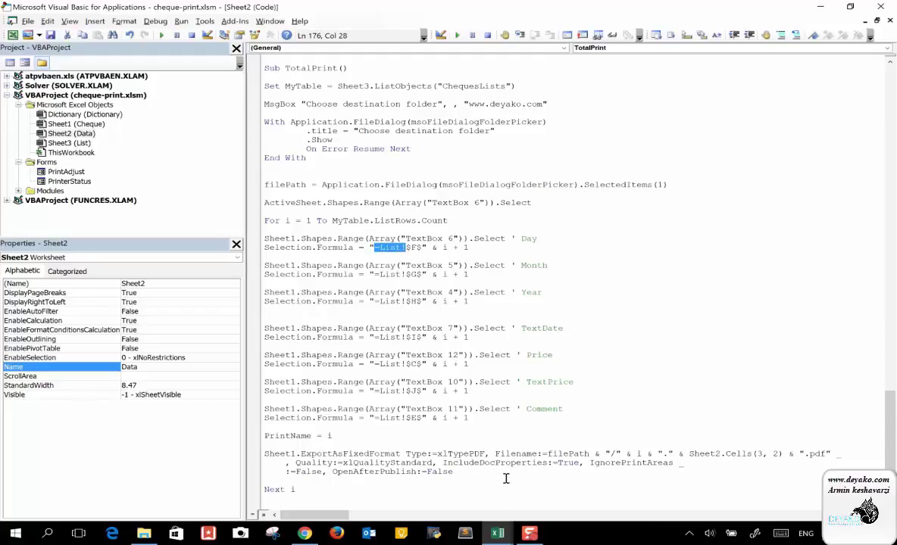
mouse_move(505, 534)
click(430, 465)
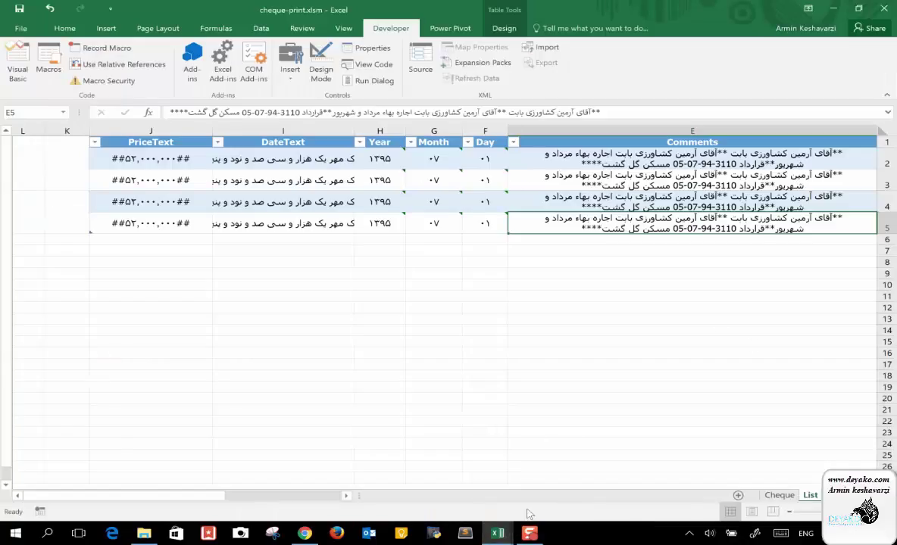
mouse_move(497, 534)
click(571, 485)
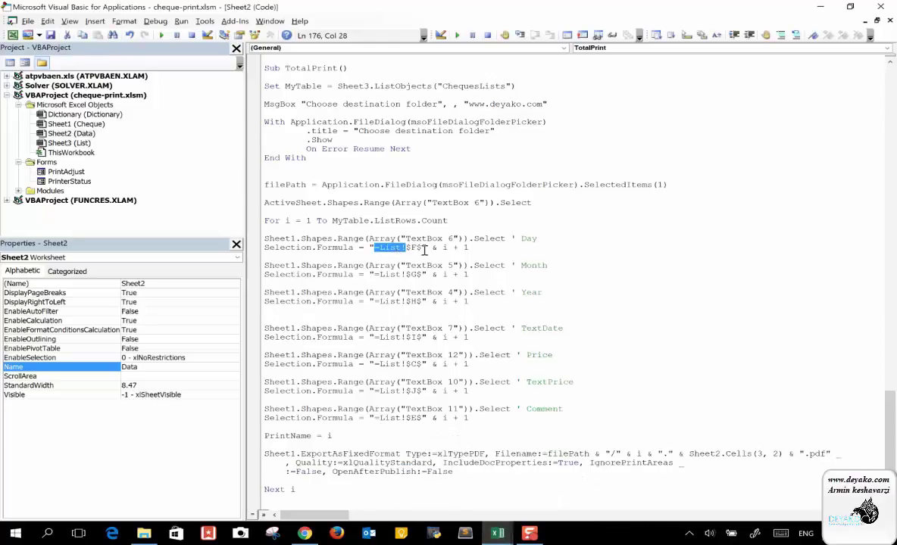
- Select the whole =List!$F$ reference, then show the Cheque sheet in Excel
click(423, 246)
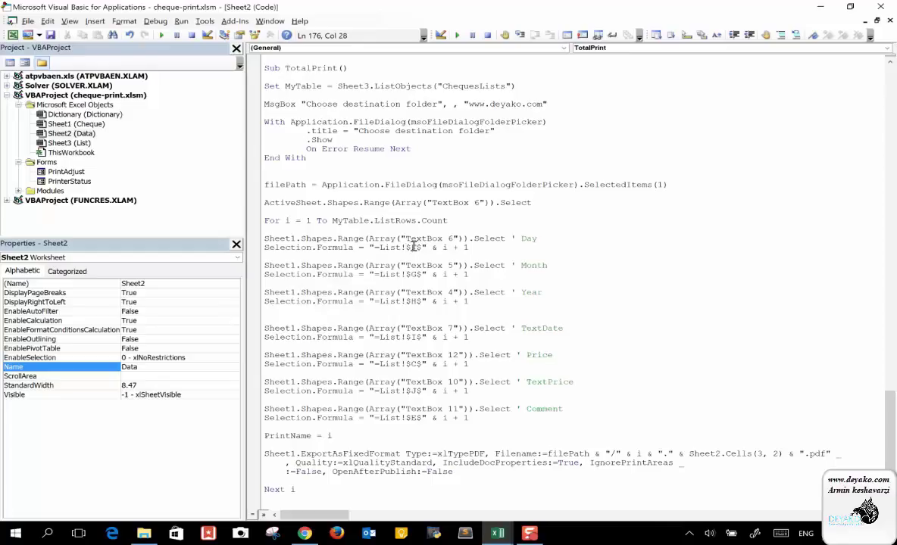
key(shift+Right)
drag(421, 247, 372, 247)
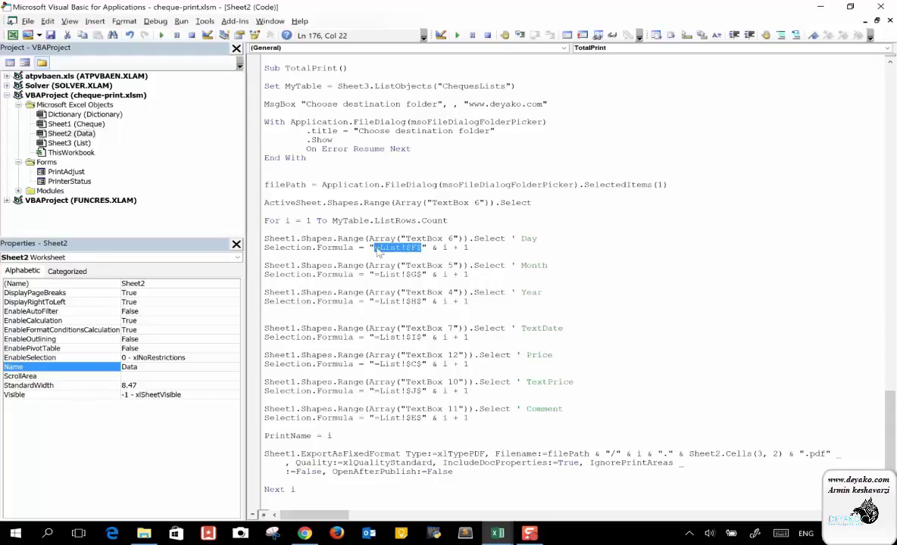
click(497, 533)
click(393, 501)
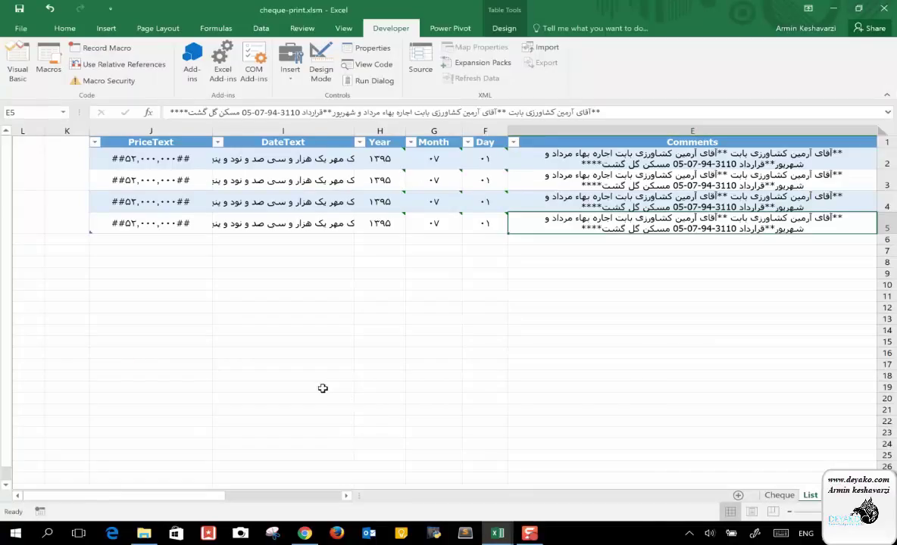
click(778, 495)
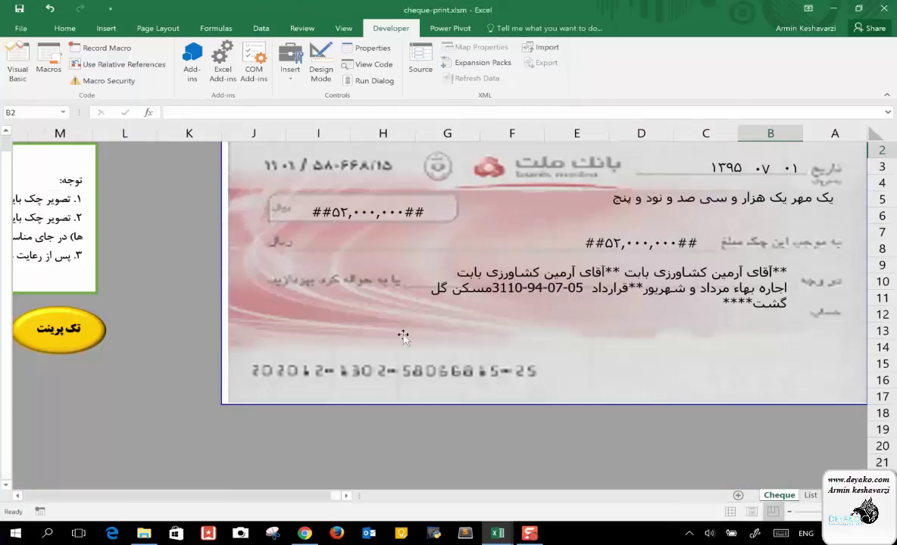
- Insert a text box below the print button on the Cheque sheet
click(106, 28)
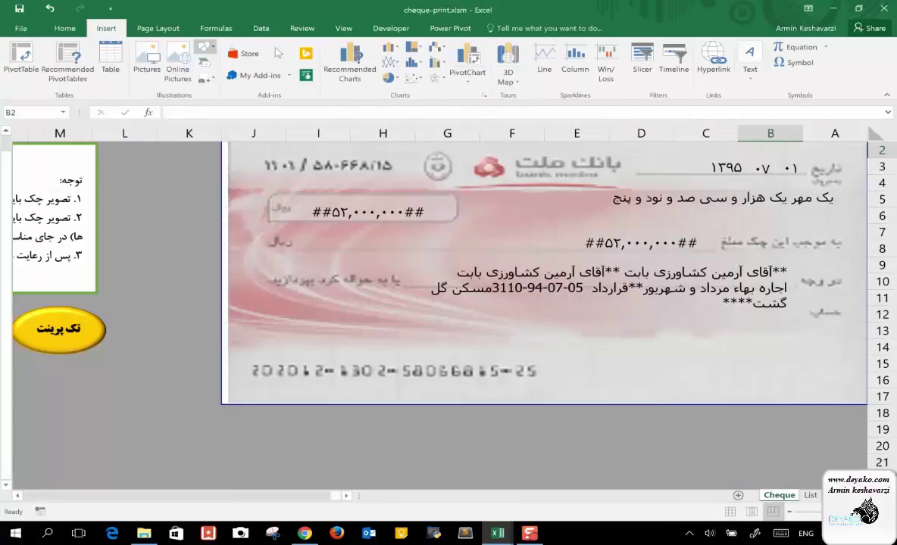
click(748, 72)
click(743, 123)
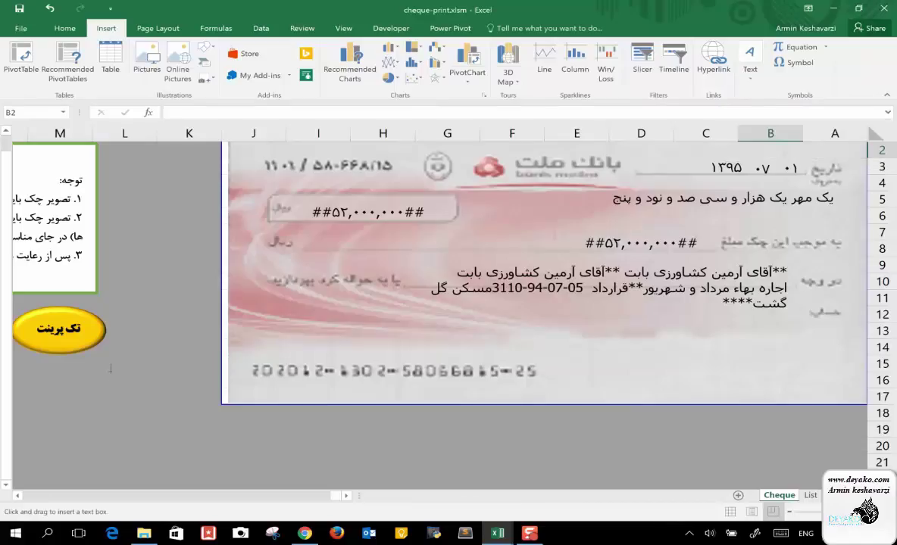
drag(116, 369, 221, 449)
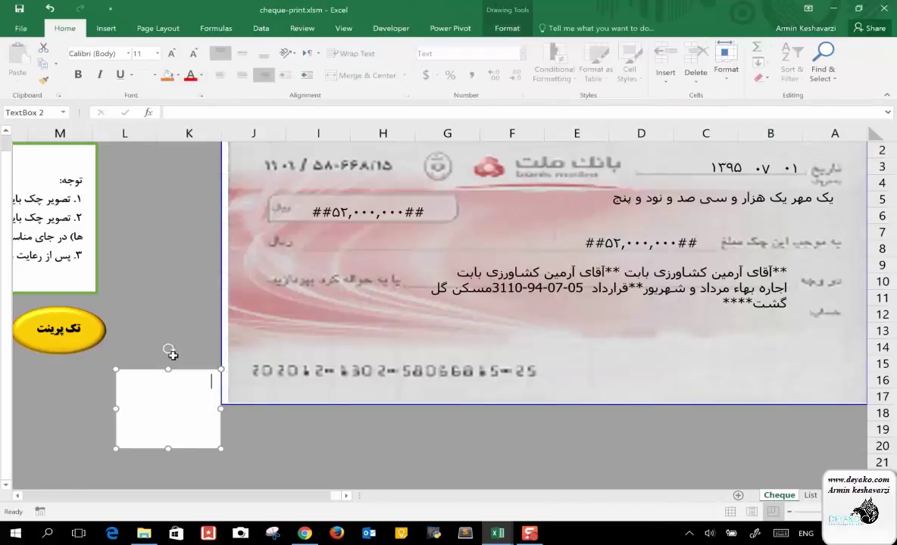
- Begin the text box formula as =list!$F$ in the formula bar and return to the VBA editor
click(194, 112)
text(=sh)
key(BackSpace)
key(BackSpace)
text(list!$F$)
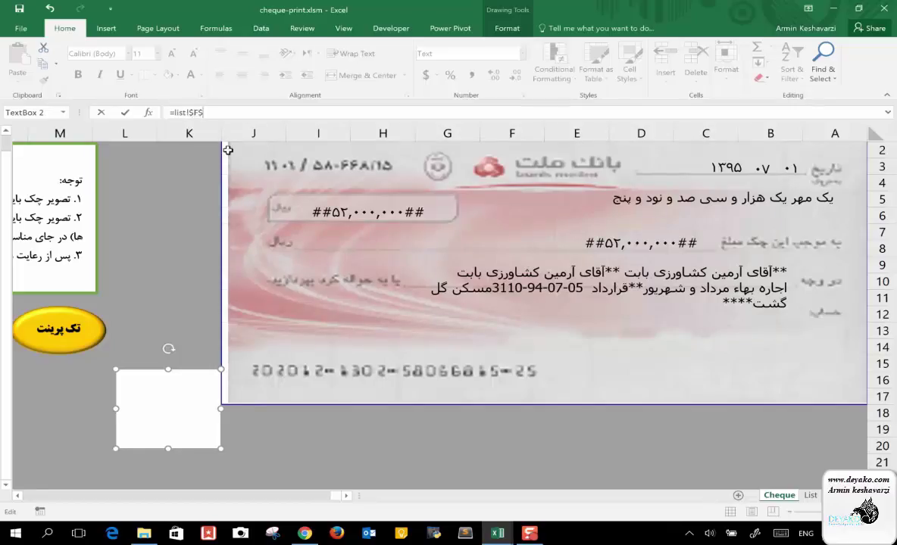
mouse_move(506, 536)
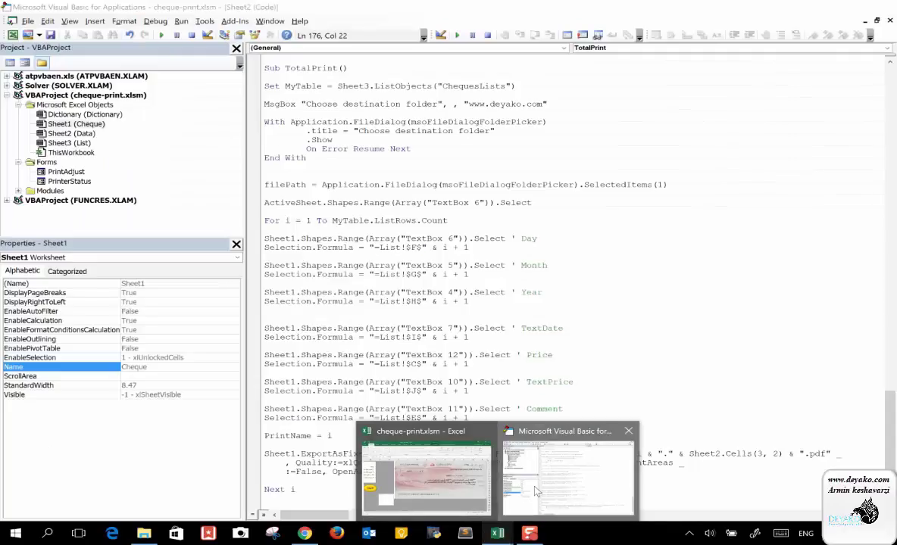
click(553, 429)
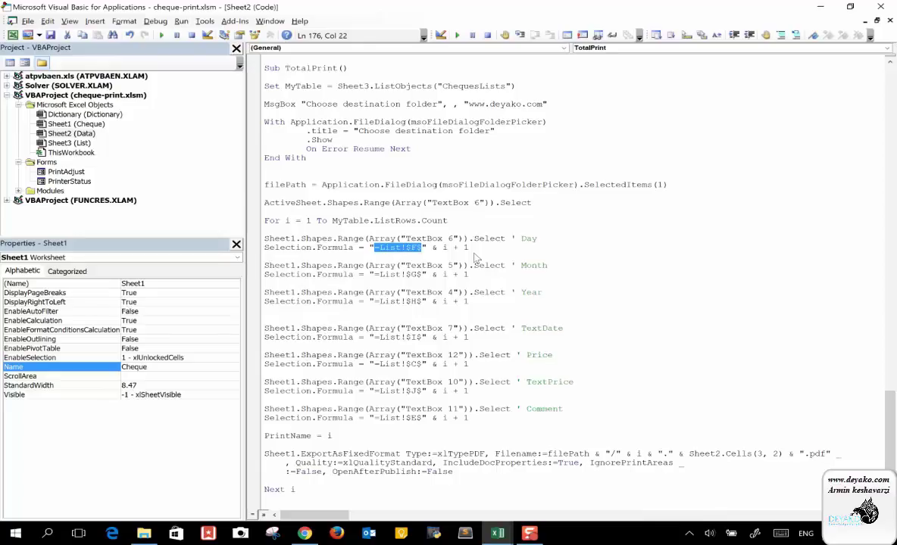
- Commit the day text box formula in Excel and go back to the VBA code
mouse_move(496, 536)
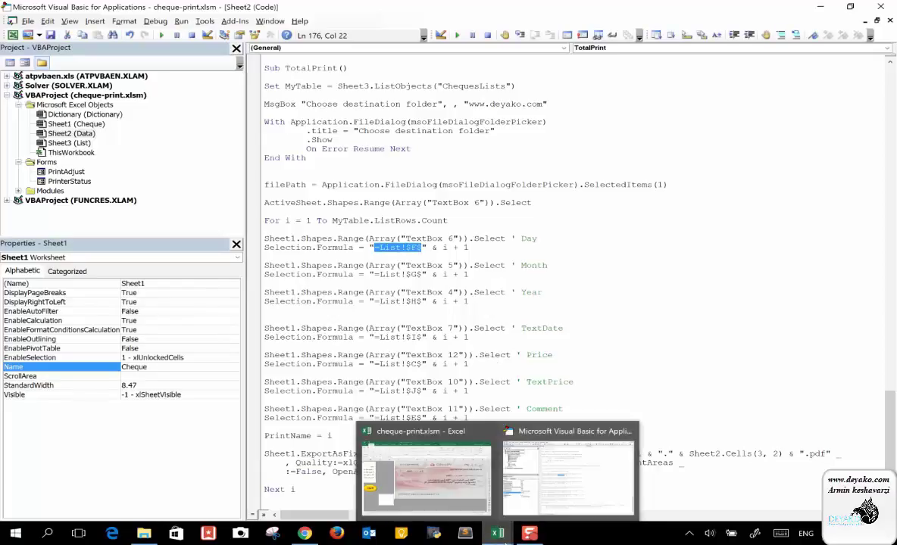
click(463, 515)
text(=list!$F$1)
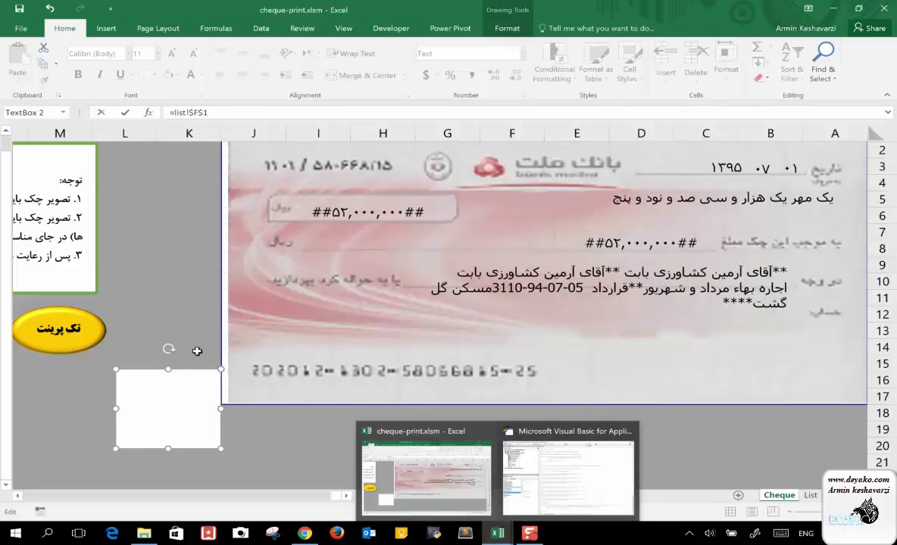
key(Return)
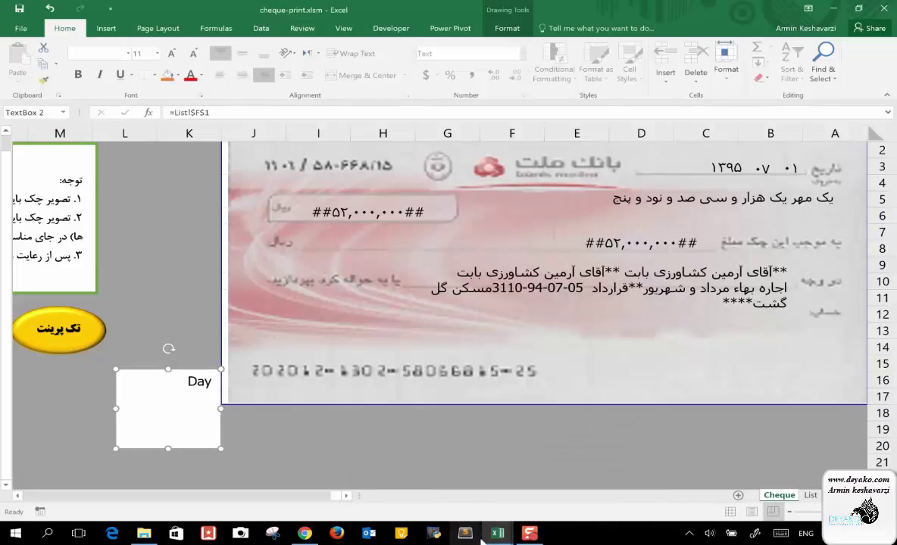
mouse_move(494, 535)
click(539, 495)
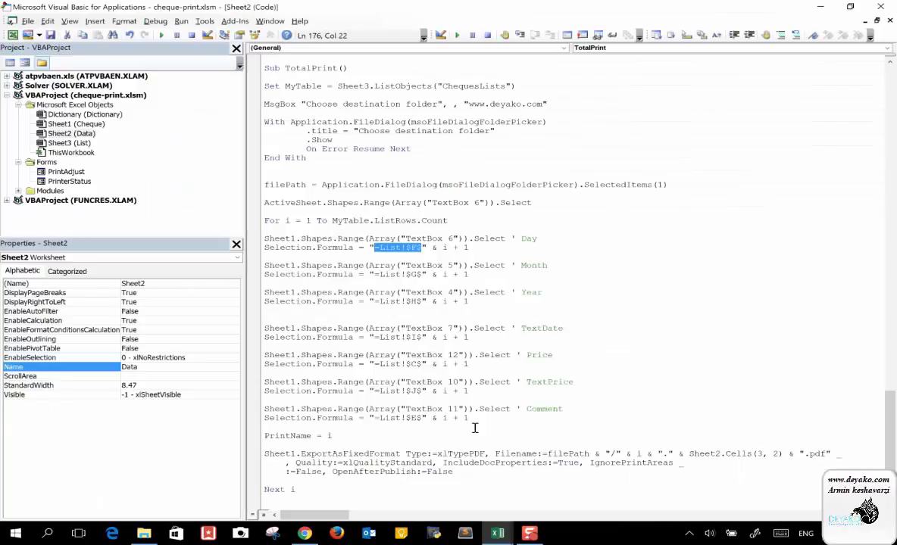
- Check the List sheet's Comments cells E2:E5 and the first Day value in F2
mouse_move(496, 533)
click(456, 504)
click(809, 494)
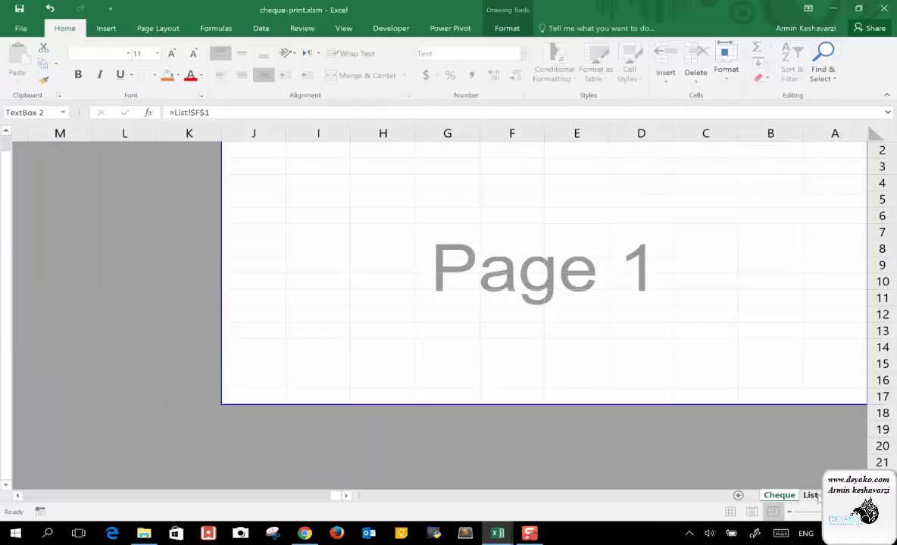
drag(767, 161, 712, 225)
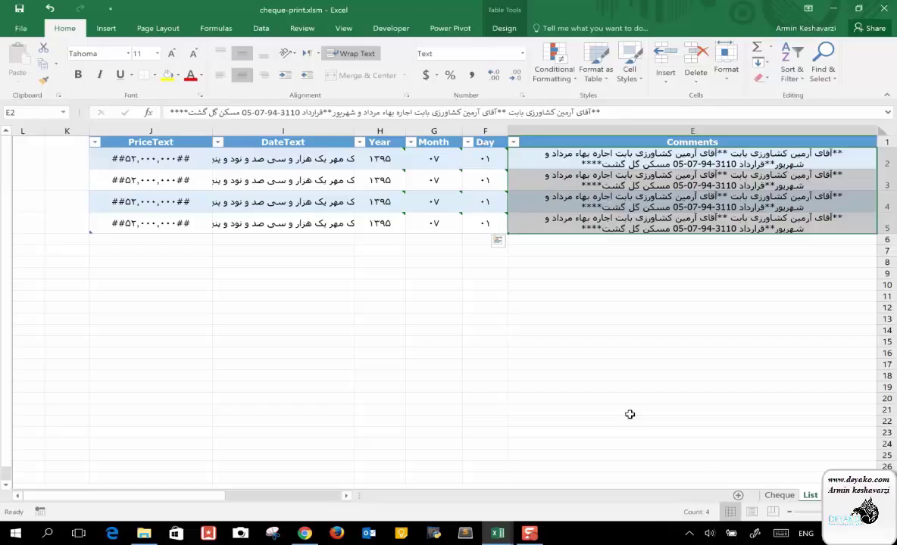
click(779, 494)
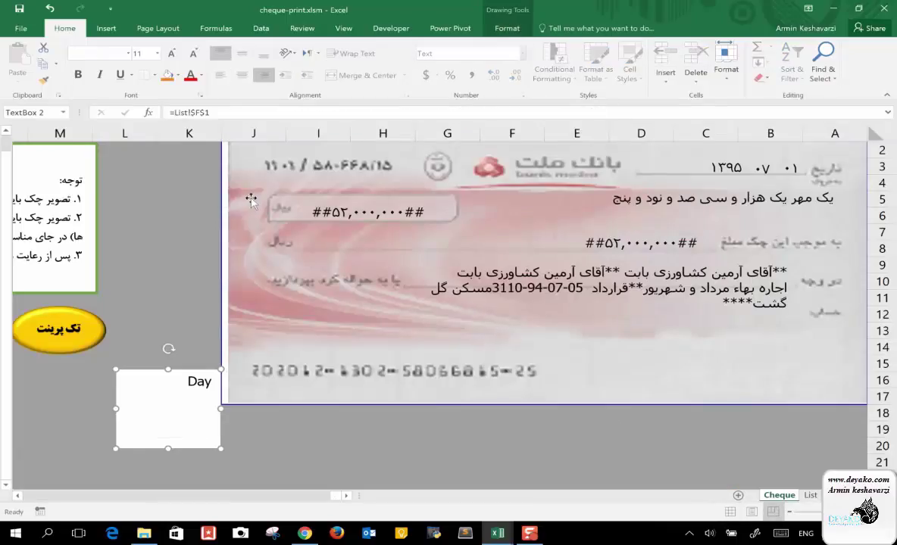
click(810, 495)
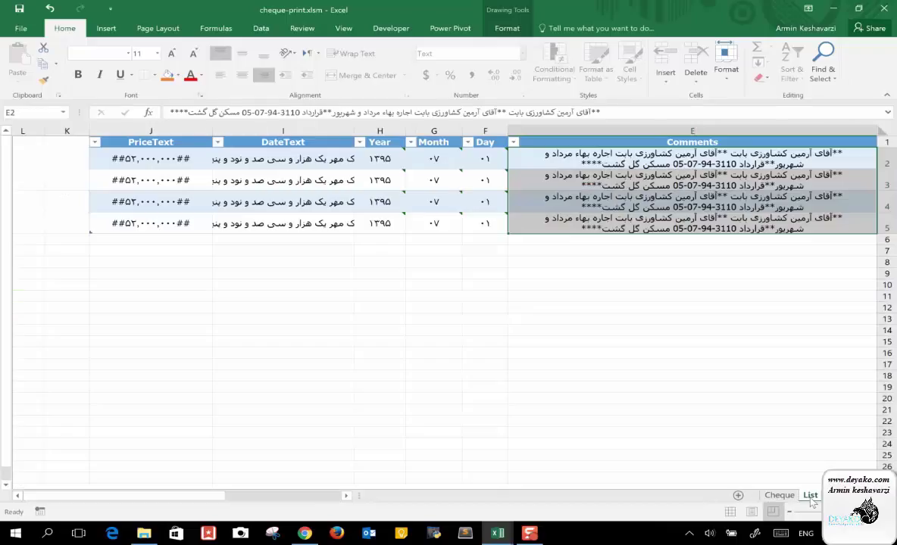
click(486, 157)
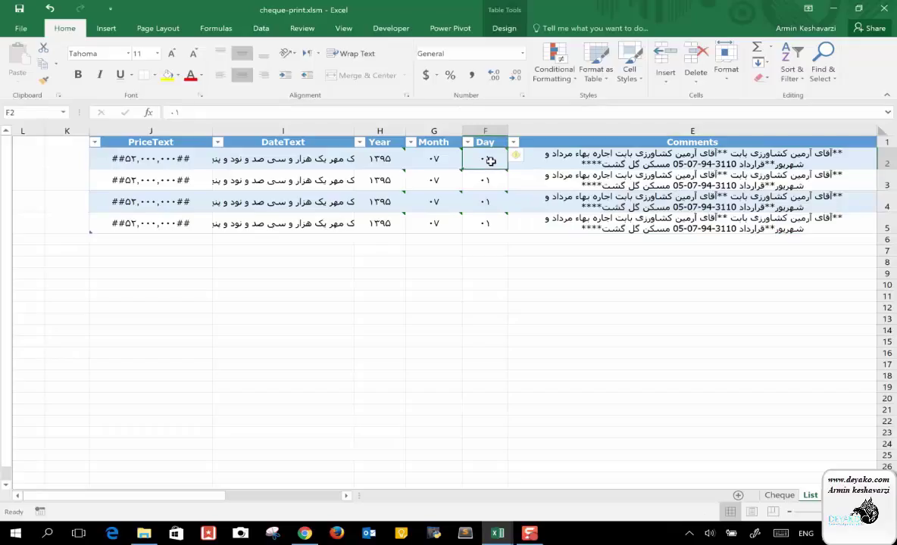
click(778, 495)
- Set the day text box formula to =List!$F$2 so it shows 01, then return to VBA
click(253, 113)
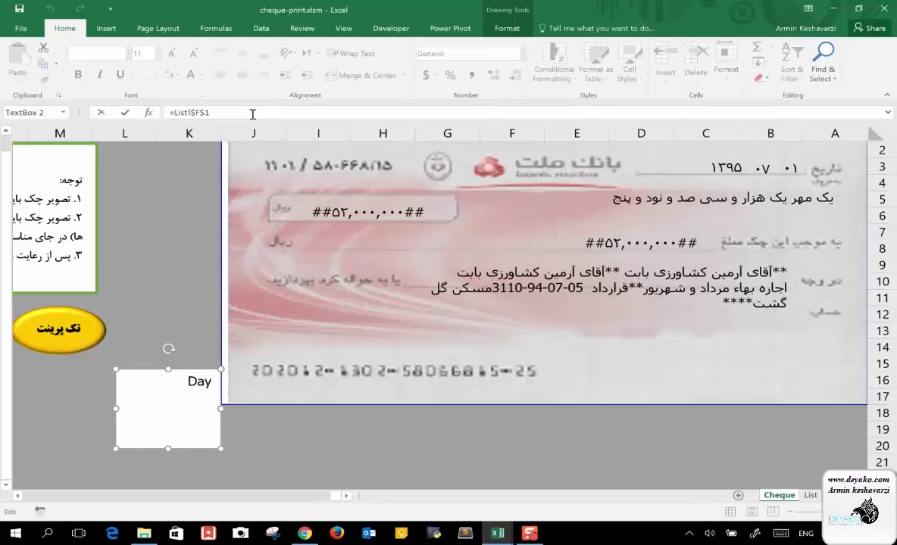
text(2)
key(Return)
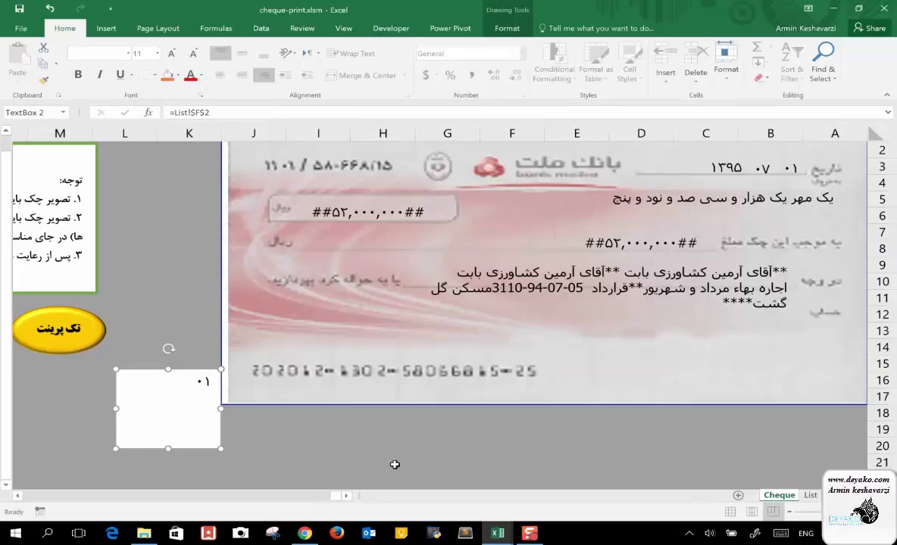
mouse_move(503, 534)
click(523, 456)
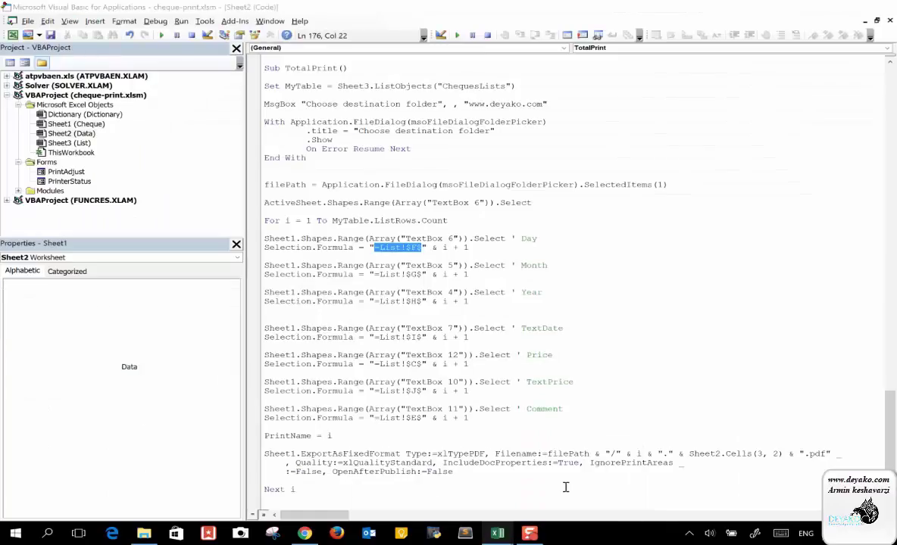
double_click(528, 239)
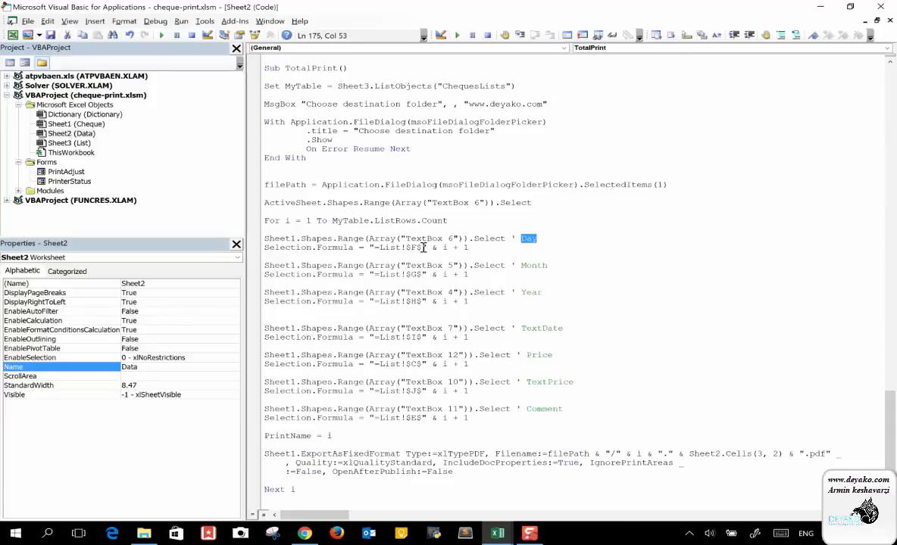
drag(422, 247, 380, 247)
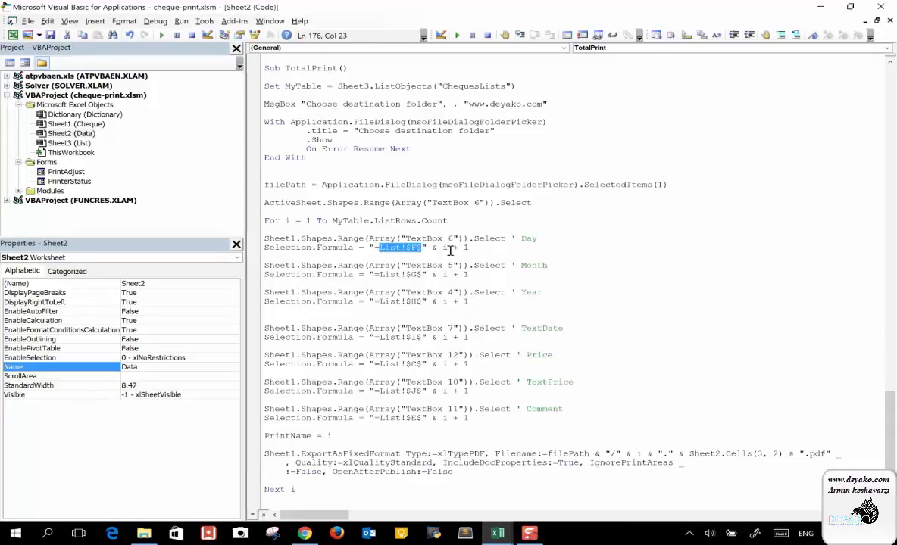
drag(442, 247, 471, 249)
double_click(389, 247)
scroll(551, 406, down, 1)
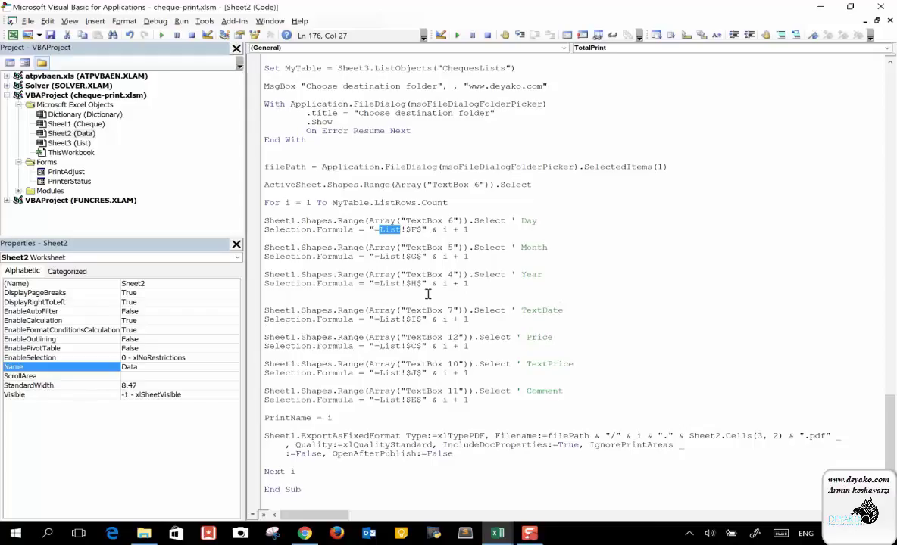
double_click(301, 419)
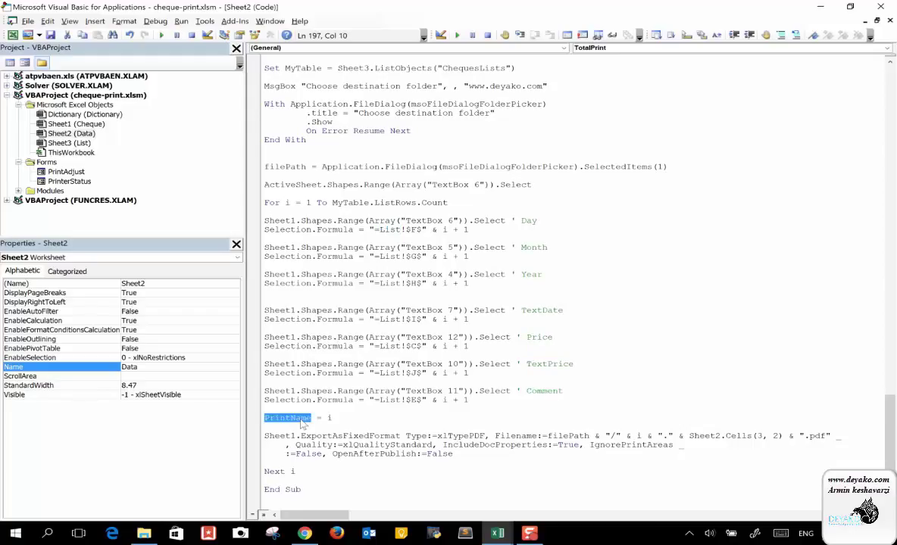
click(339, 418)
double_click(295, 420)
double_click(279, 437)
scroll(507, 319, up, 5)
scroll(452, 309, down, 5)
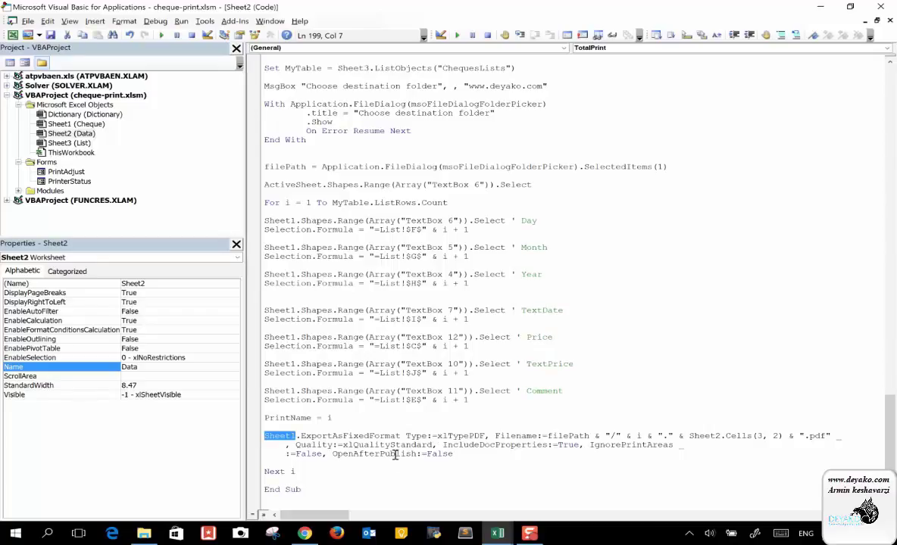
double_click(330, 418)
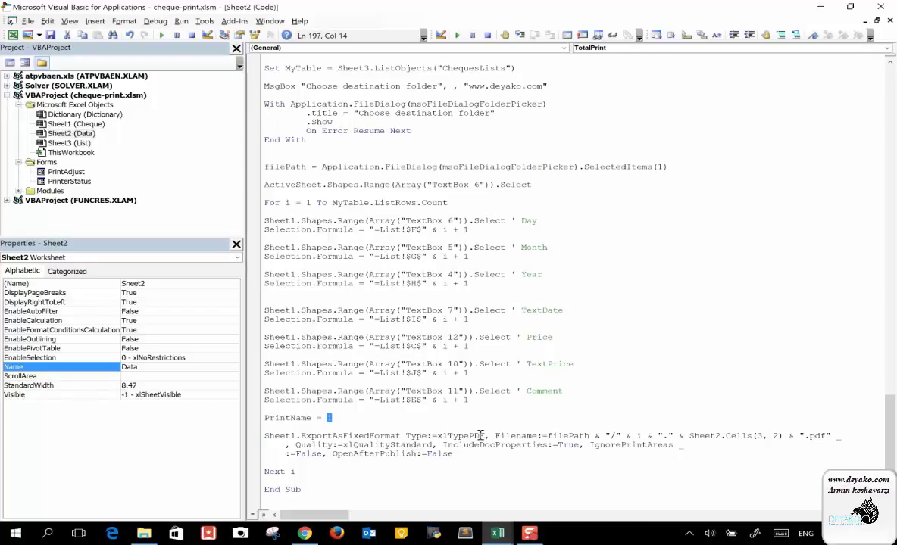
double_click(559, 435)
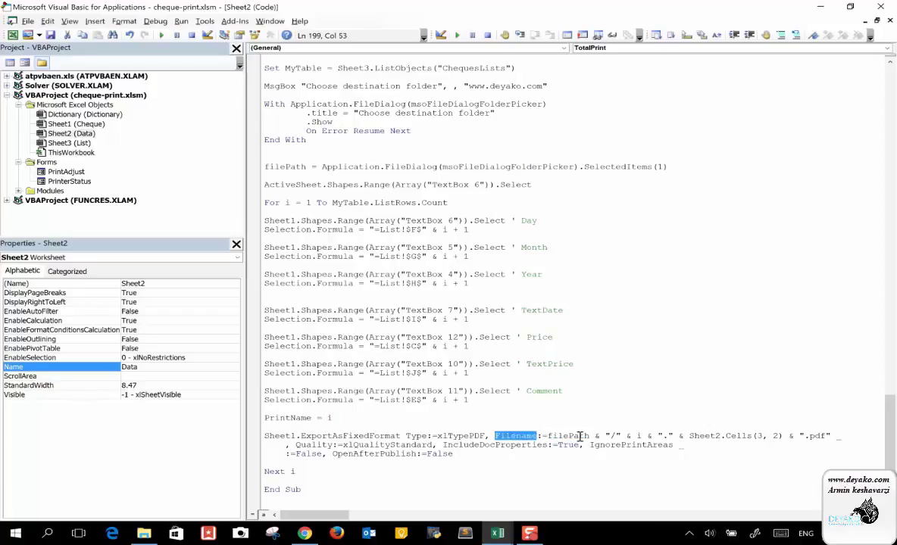
double_click(611, 435)
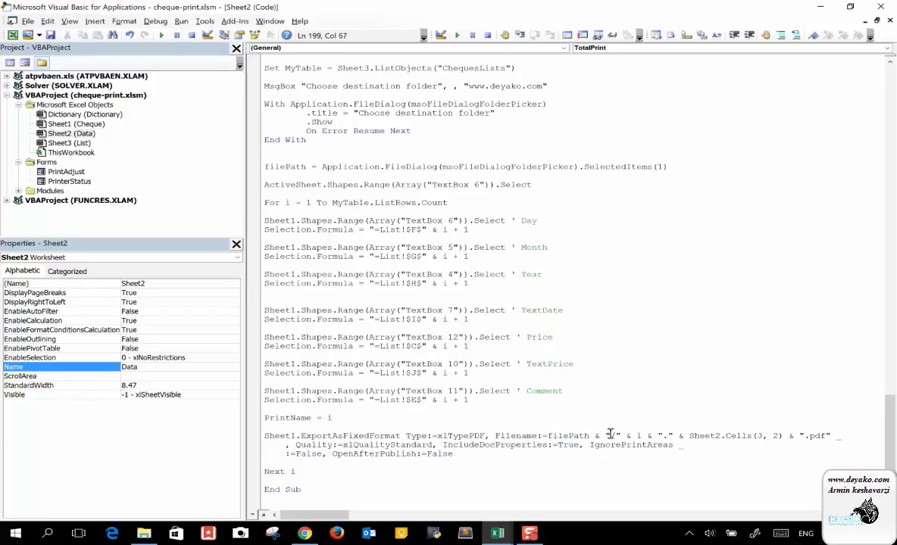
double_click(639, 436)
drag(783, 435, 691, 437)
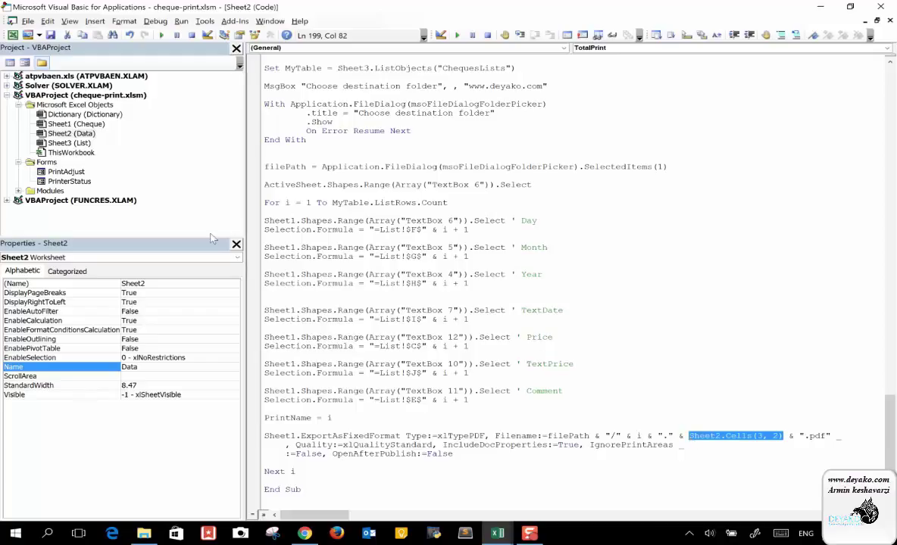
mouse_move(499, 536)
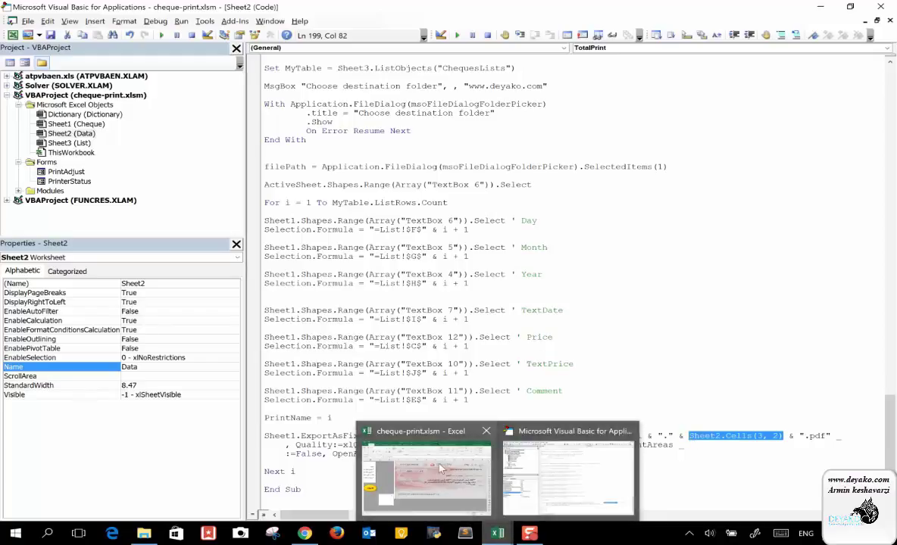
click(409, 433)
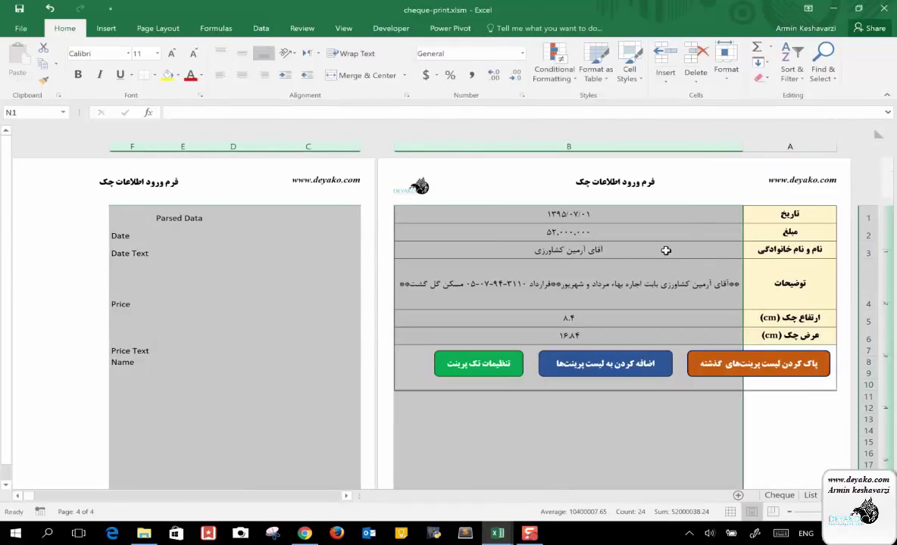
click(665, 250)
mouse_move(496, 534)
click(615, 439)
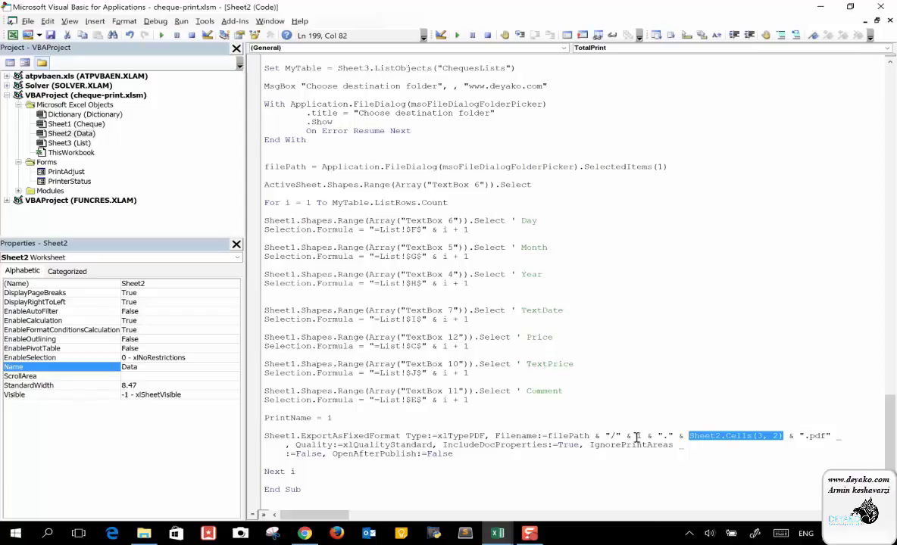
double_click(638, 435)
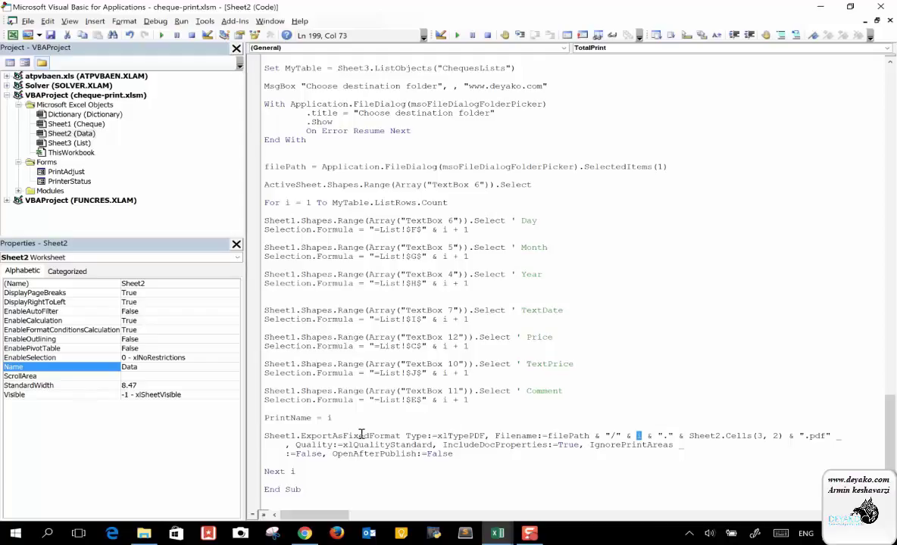
click(295, 471)
double_click(391, 230)
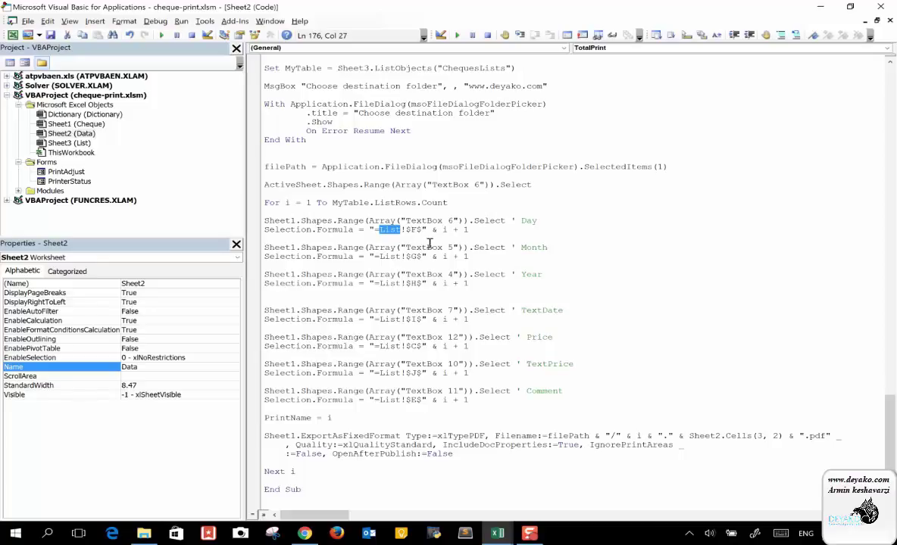
double_click(329, 418)
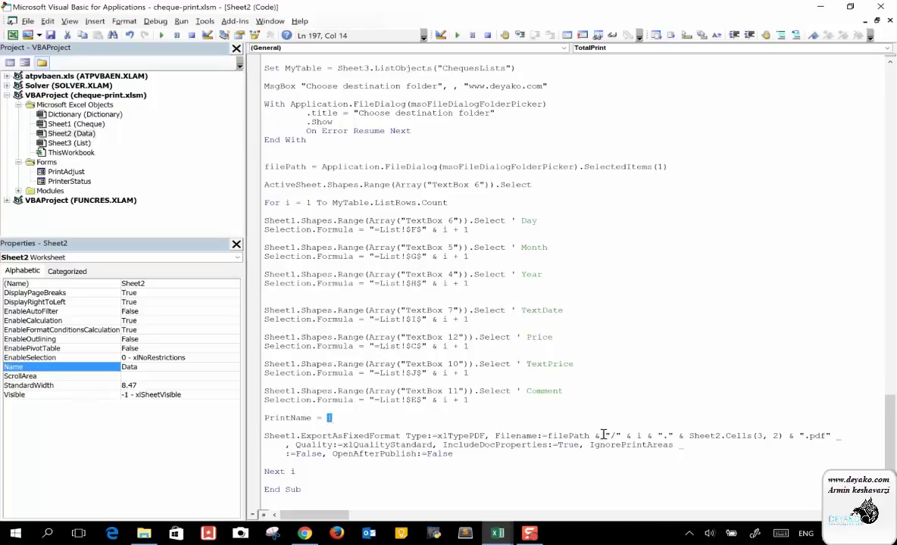
click(496, 537)
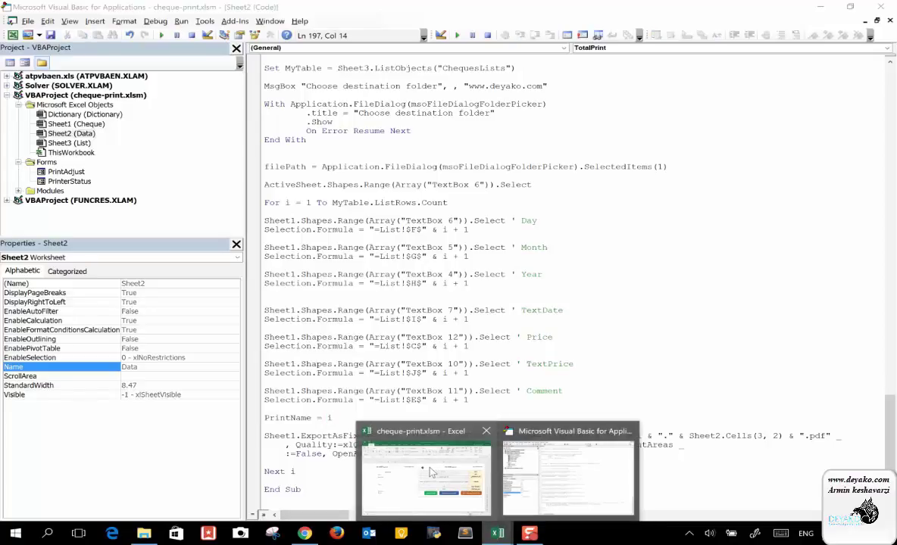
- Delete the empty white text box on the Cheque sheet
click(429, 471)
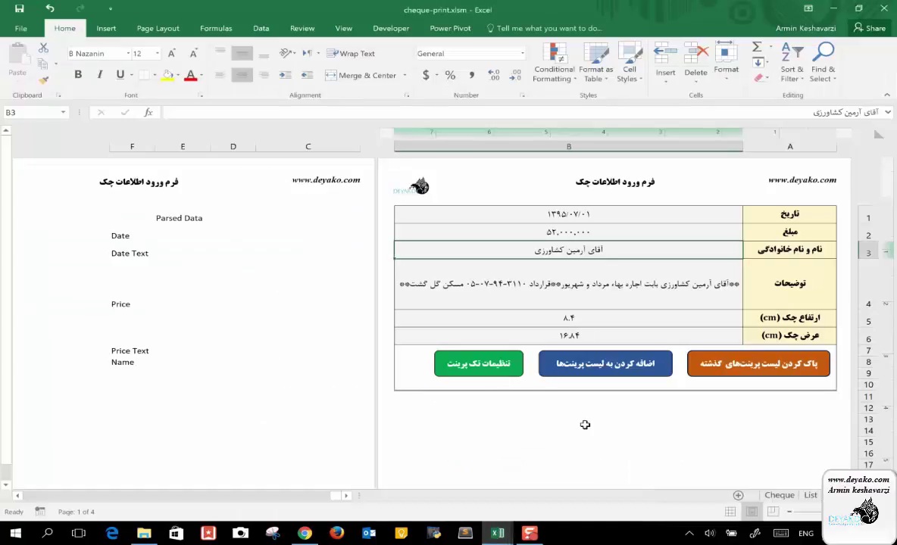
click(768, 498)
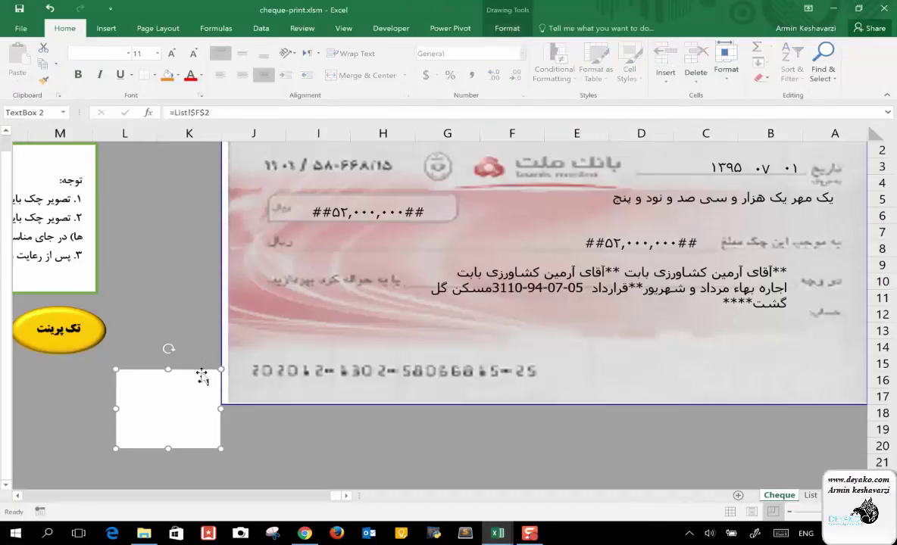
key(Delete)
- Run the blue print-whole-list button, bringing up the destination folder prompt
scroll(103, 360, left, 3)
scroll(104, 360, left, 1)
click(135, 331)
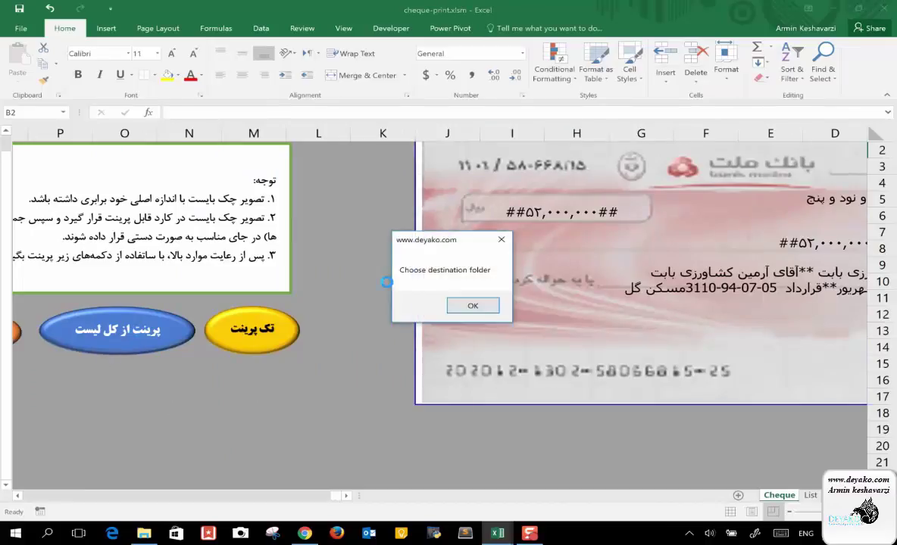
- Pick Desktop > test as the export folder so List rows 2–5 publish as cheque PDFs
click(473, 307)
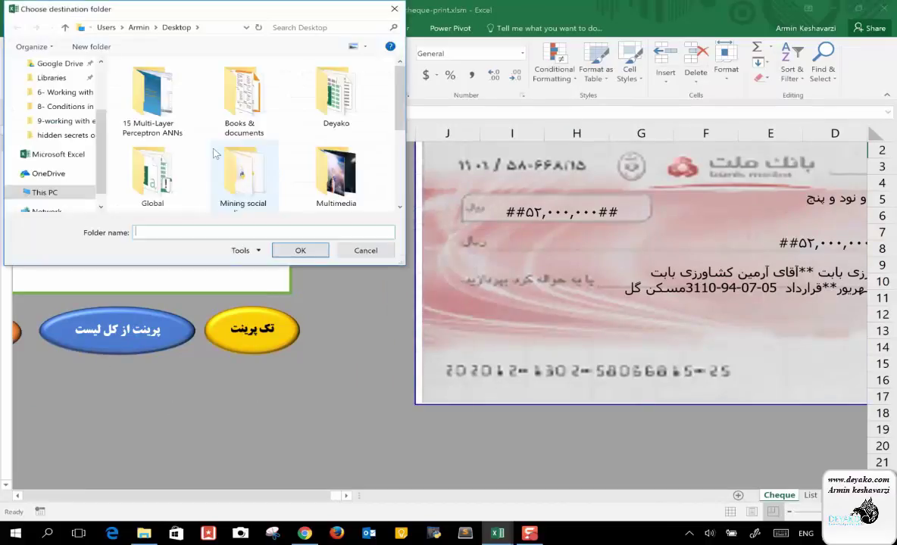
click(399, 207)
click(399, 207)
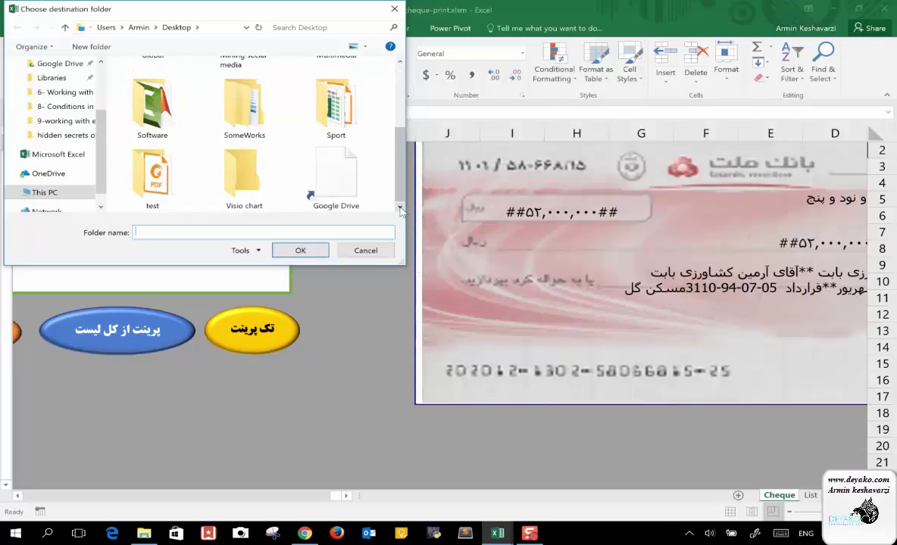
double_click(153, 158)
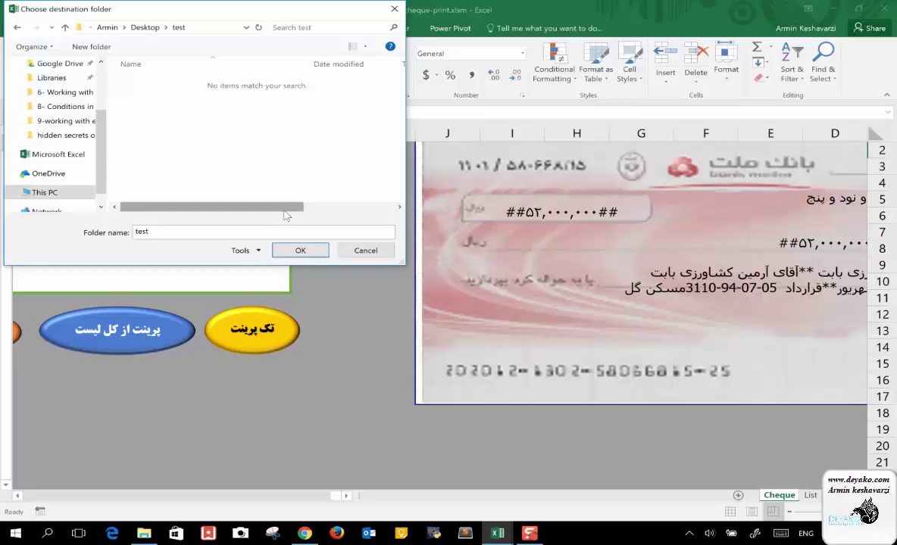
click(297, 252)
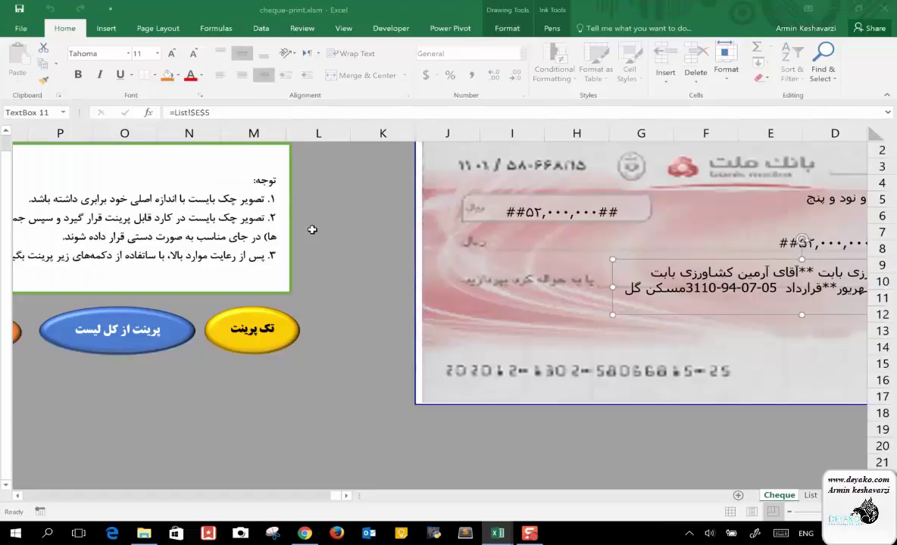
click(368, 309)
mouse_move(499, 537)
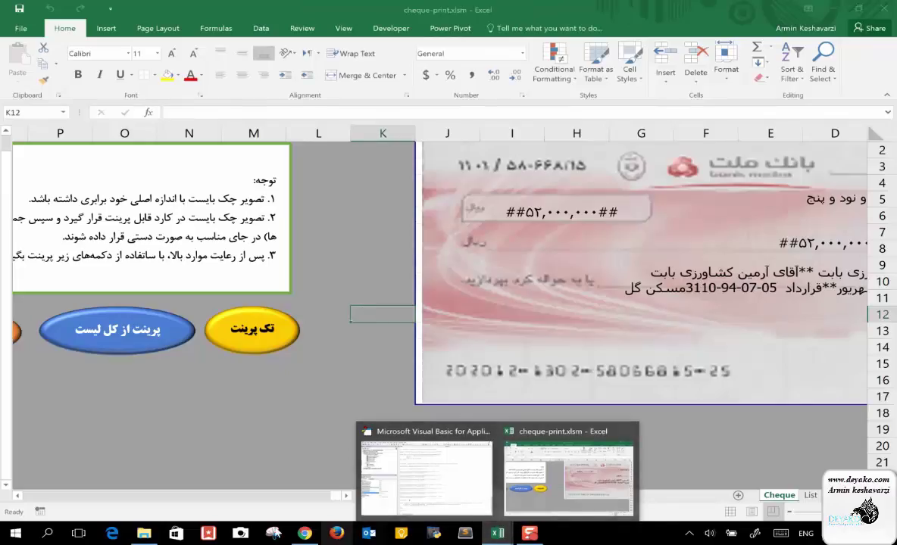
- Select all five cheque PDFs in the Desktop test folder and print them
click(145, 533)
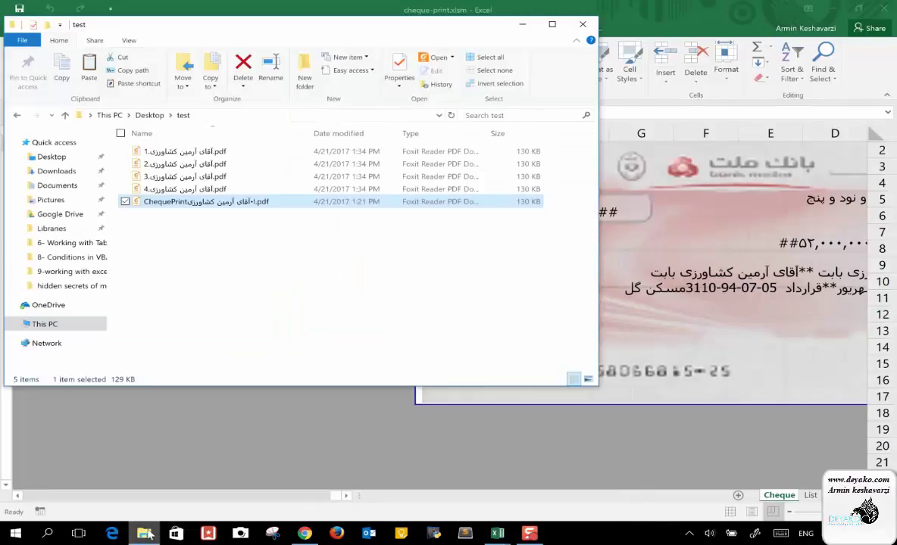
click(216, 153)
click(168, 163)
click(174, 178)
click(175, 188)
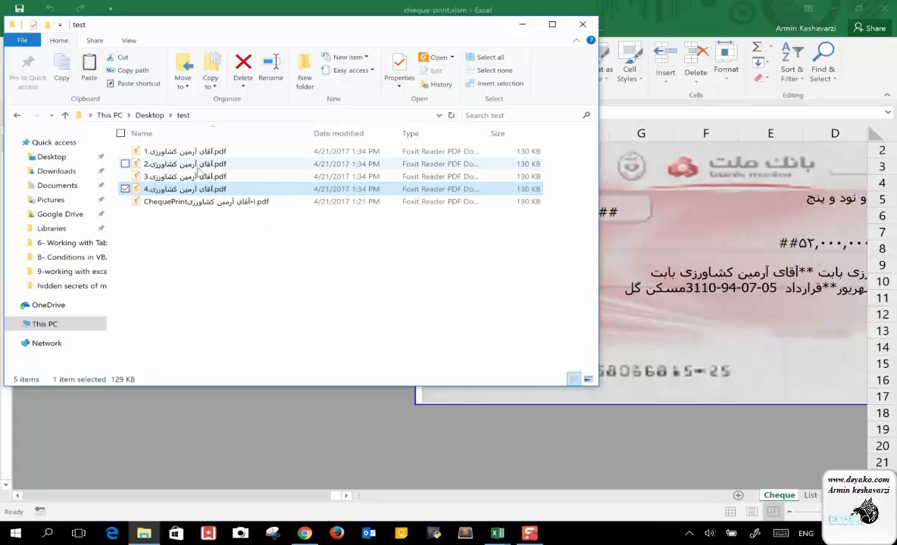
key(ctrl+a)
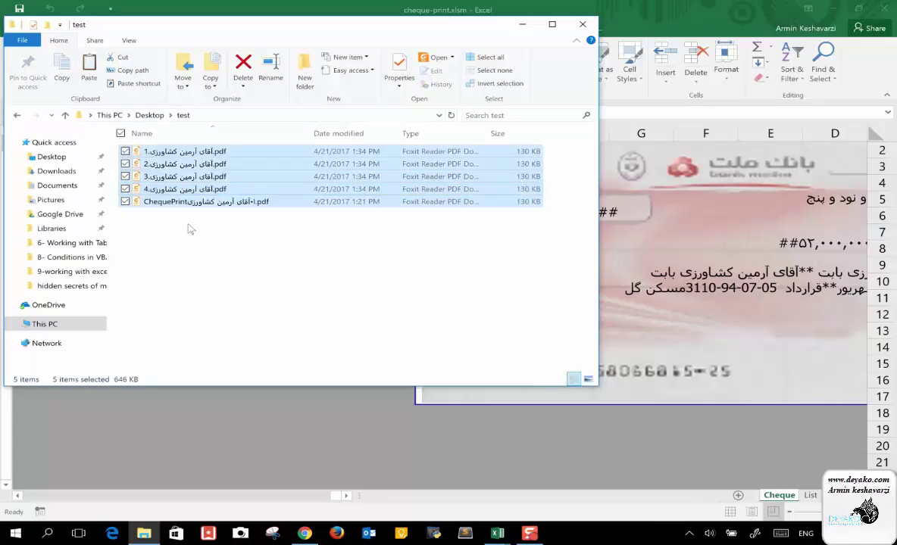
right_click(209, 159)
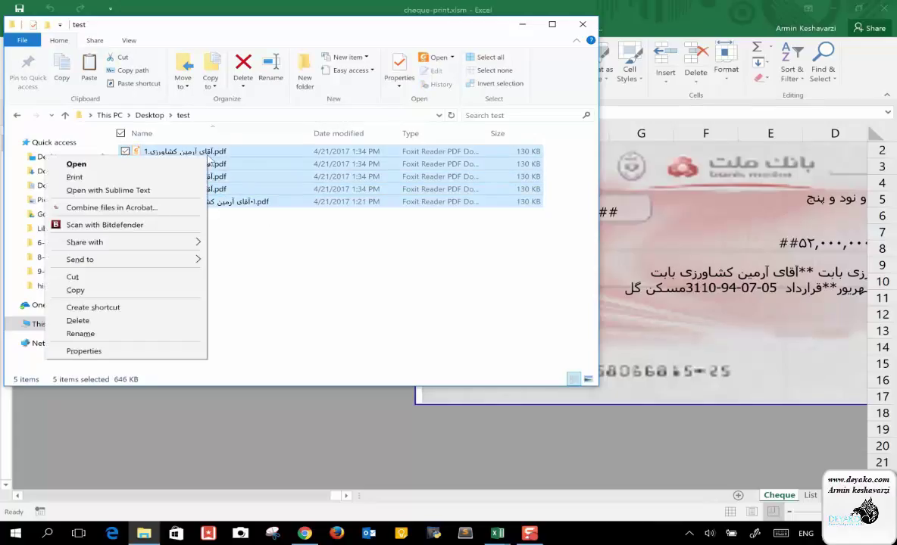
click(151, 178)
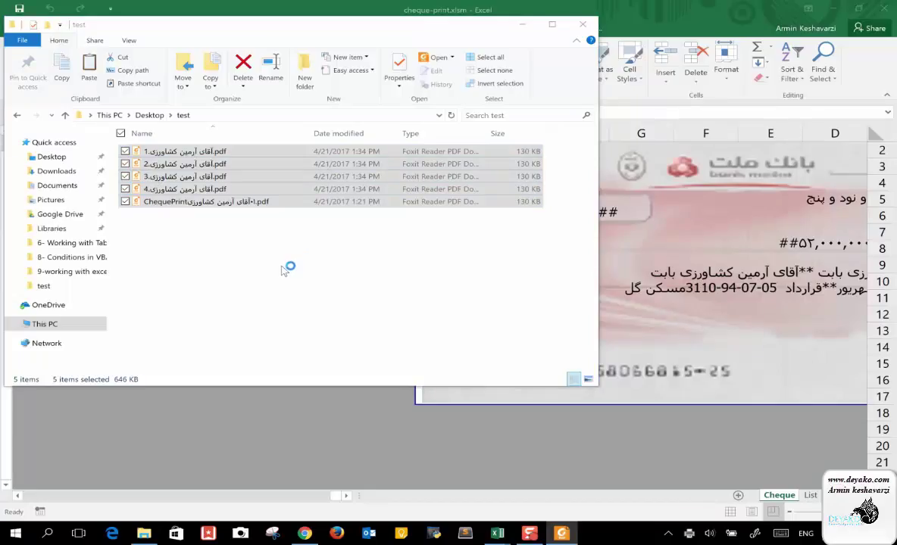
- Open the HP LaserJet P1102w print queue, enlarge it, and pause the printer
right_click(690, 536)
click(748, 505)
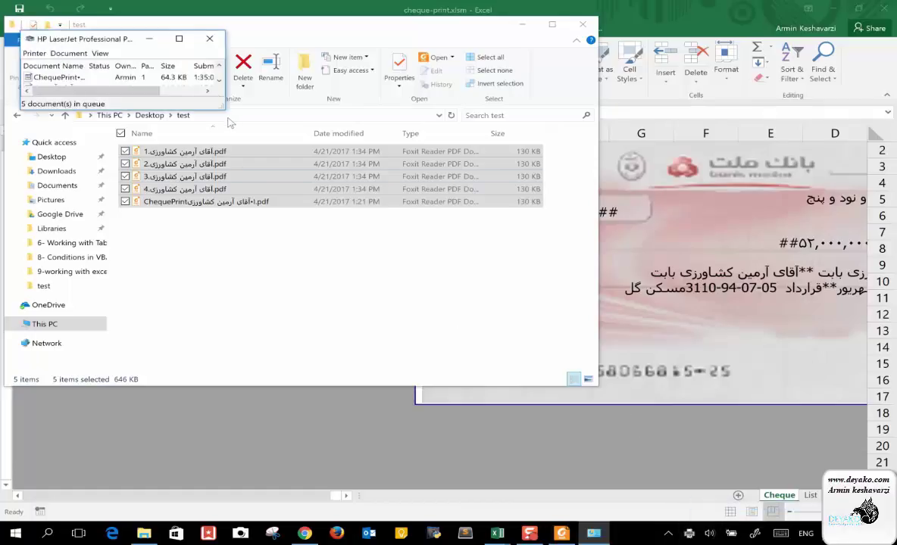
drag(222, 107, 321, 228)
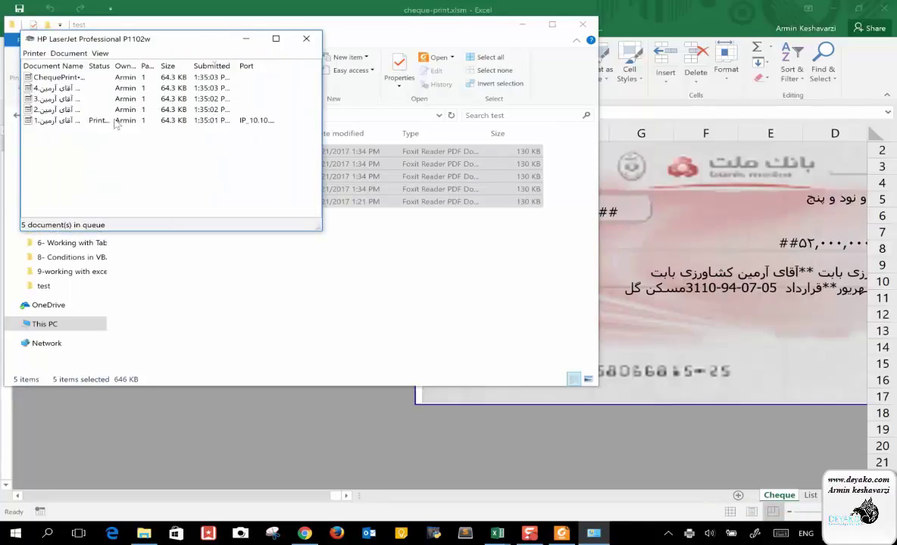
right_click(95, 127)
click(135, 179)
right_click(134, 113)
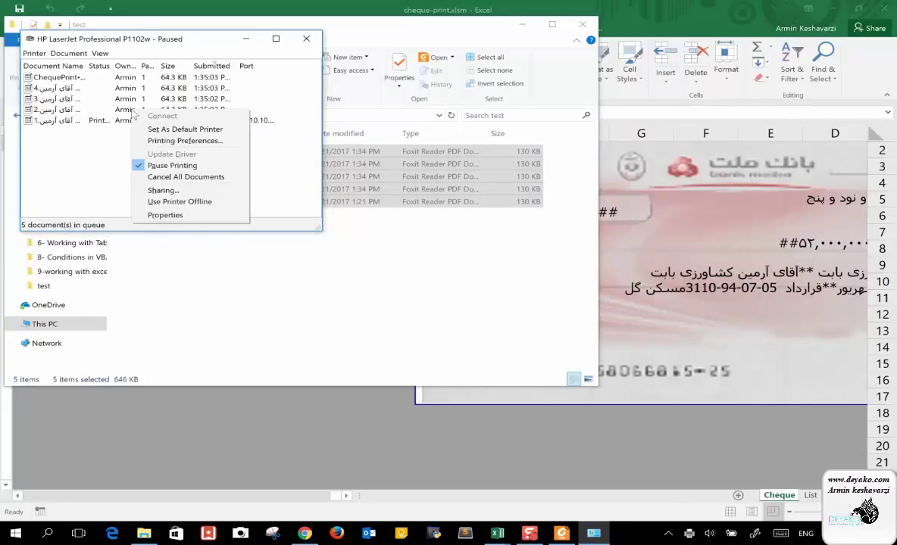
- Pause the queued ChequePrint job and cheque jobs 4, 3 and 2
click(61, 78)
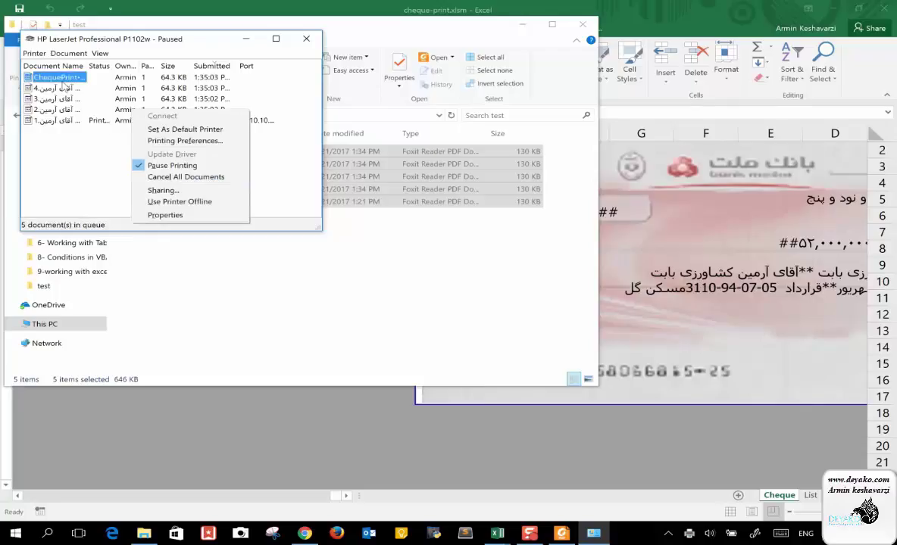
right_click(63, 80)
click(89, 88)
right_click(67, 89)
click(91, 94)
click(66, 99)
right_click(66, 99)
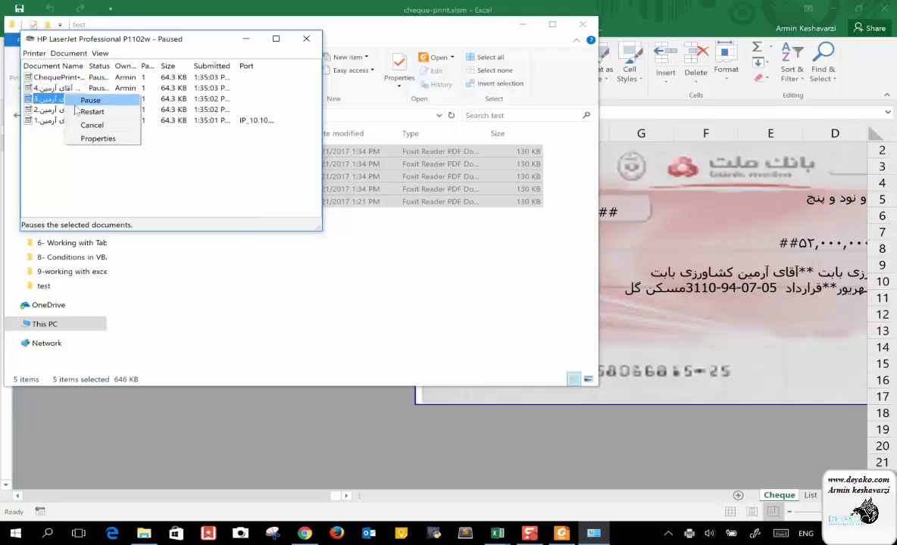
click(89, 104)
click(68, 110)
right_click(68, 110)
click(91, 115)
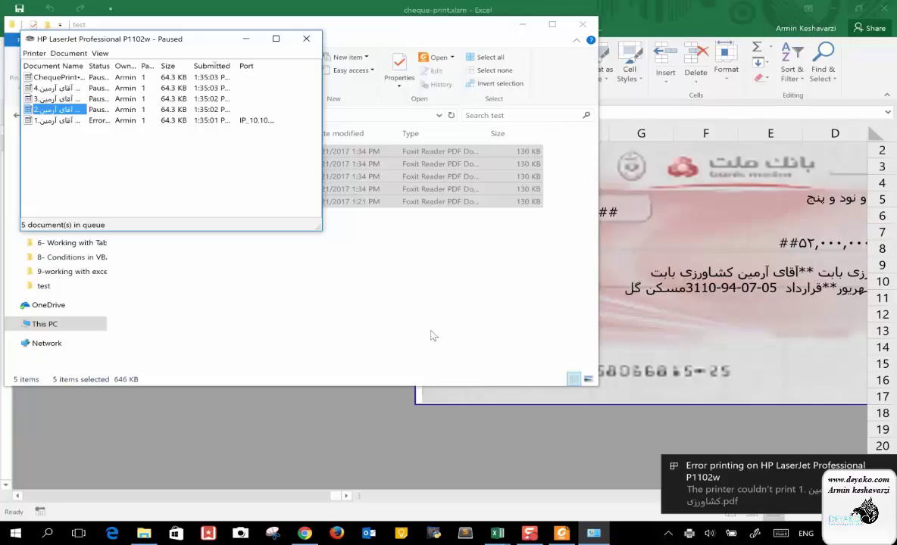
- Dismiss the print error, then select and copy all five cheque PDFs in the test folder
click(886, 466)
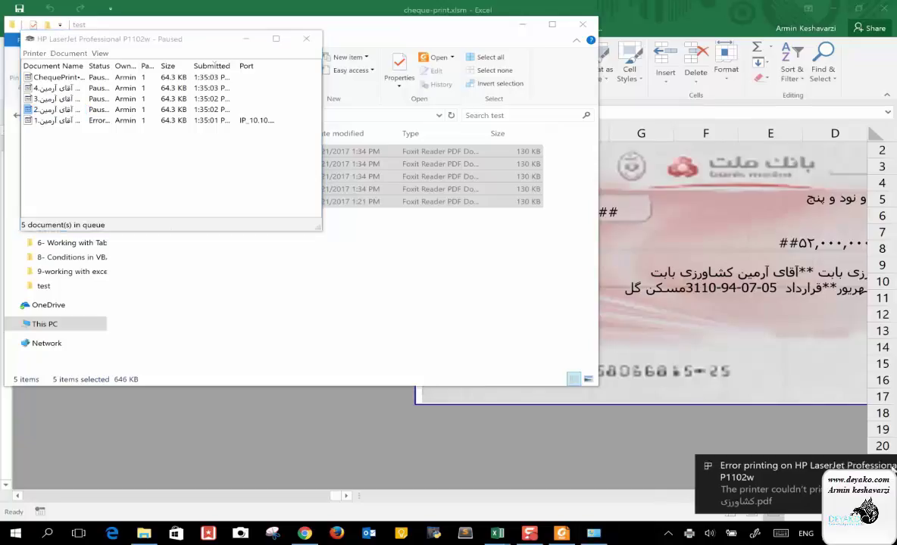
click(441, 285)
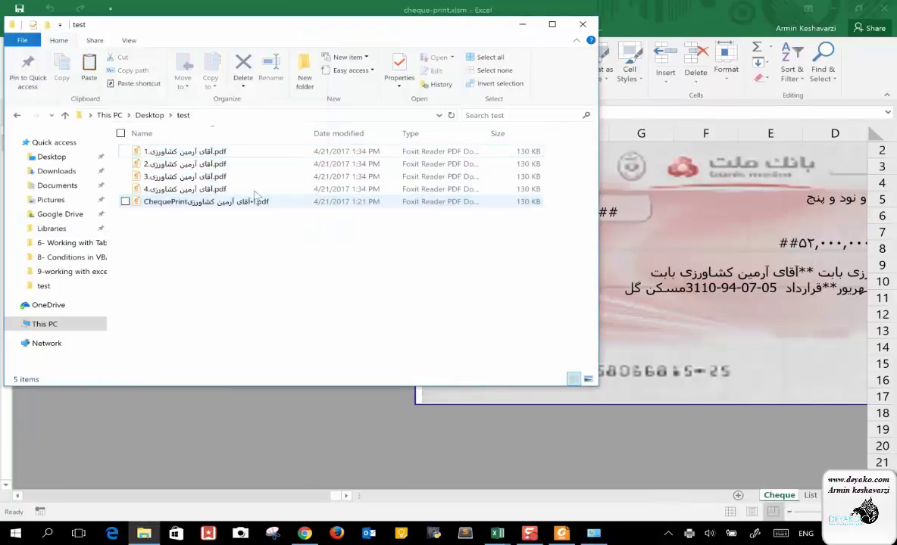
key(ctrl+a)
key(ctrl+c)
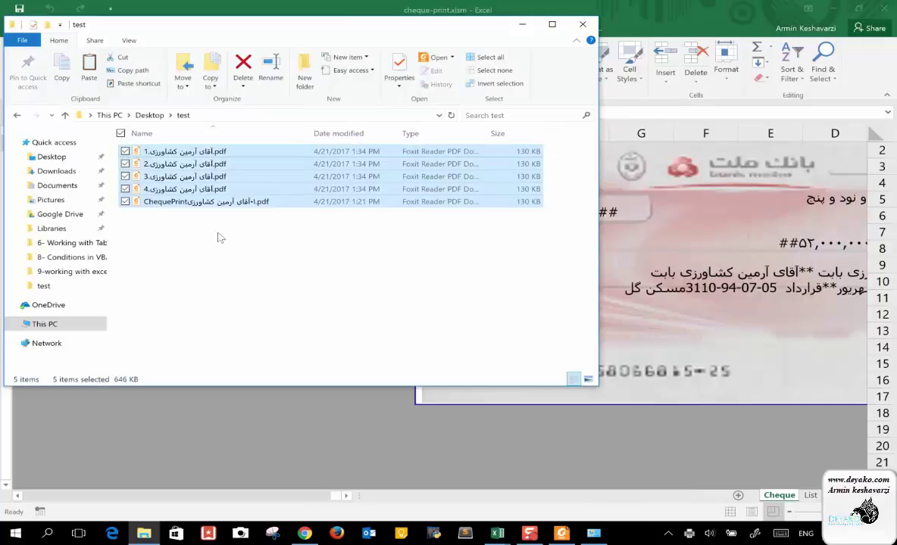
click(194, 152)
- View the first cheque PDF maximized in Foxit Reader, then close it and return to Excel
double_click(194, 151)
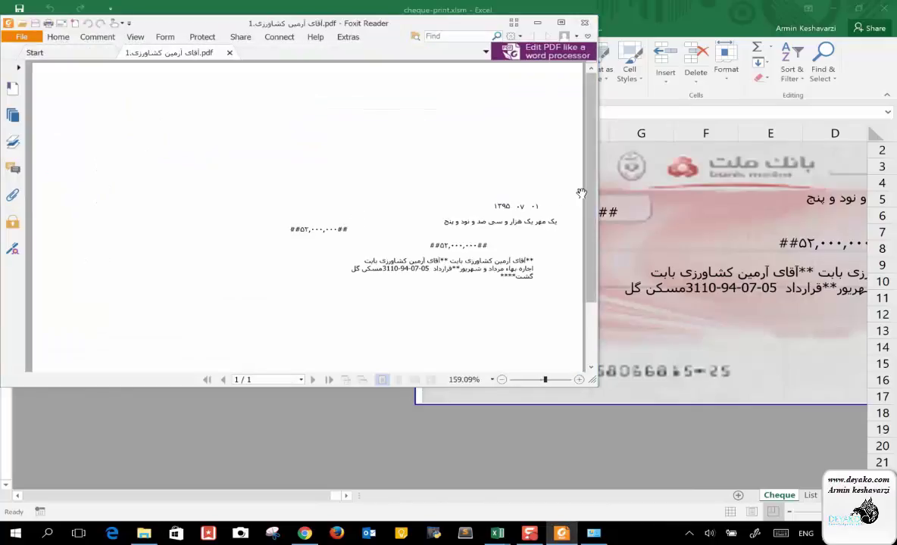
click(560, 24)
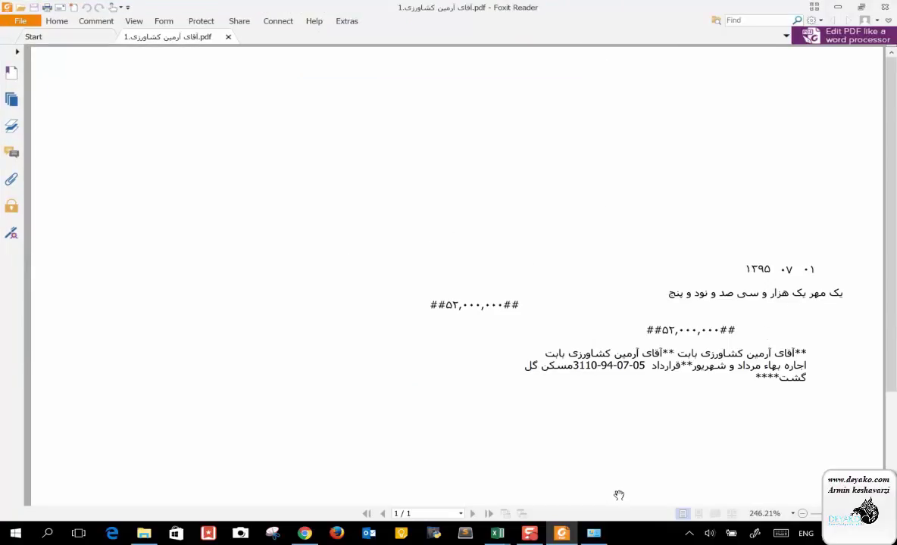
click(885, 6)
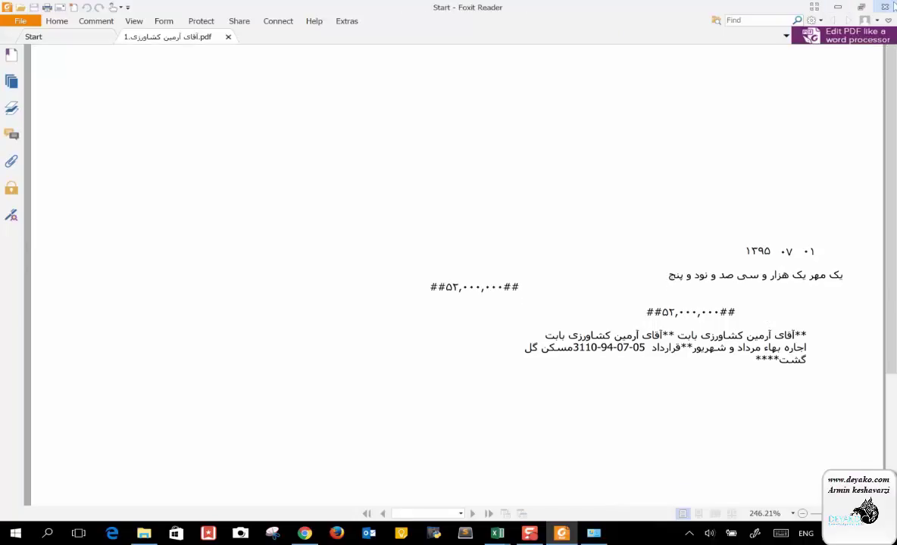
click(594, 213)
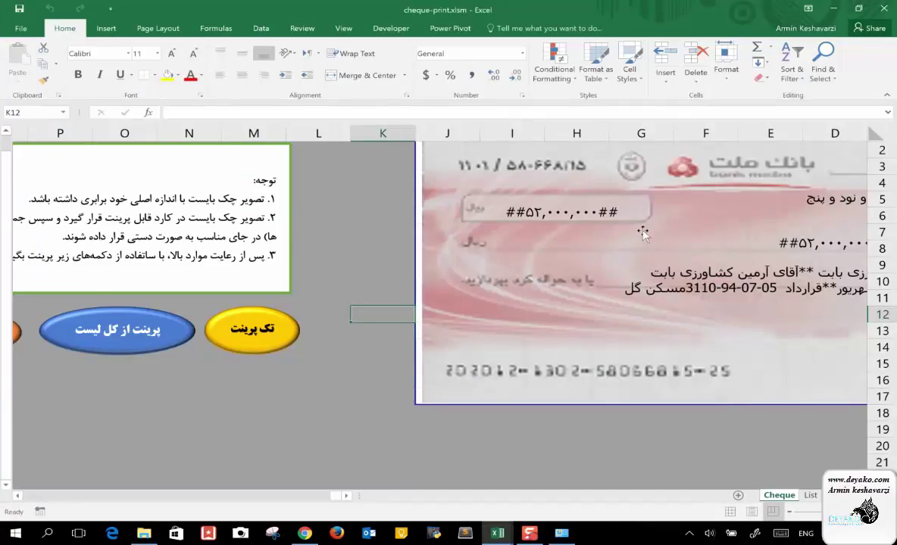
- Move from the Cheque sheet's entry form page to the List sheet's four cheque rows
scroll(371, 281, left, 2)
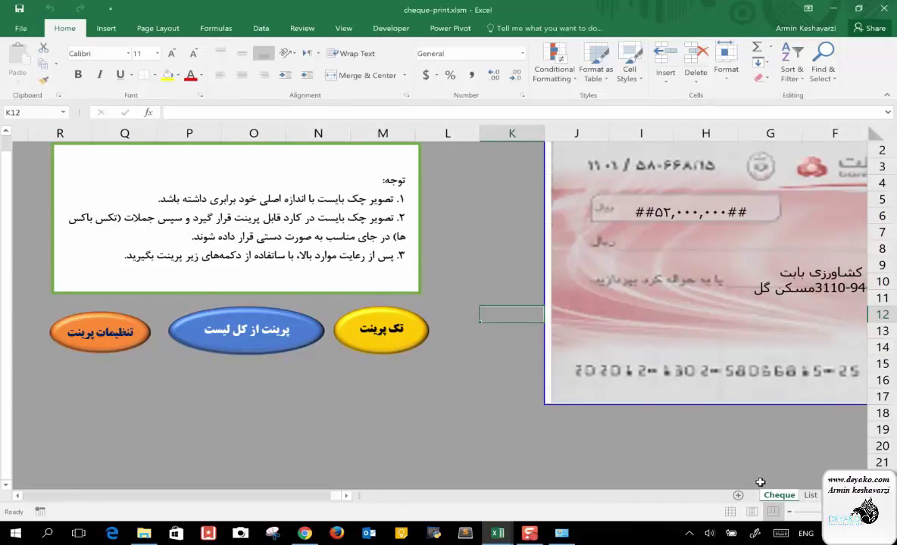
click(751, 512)
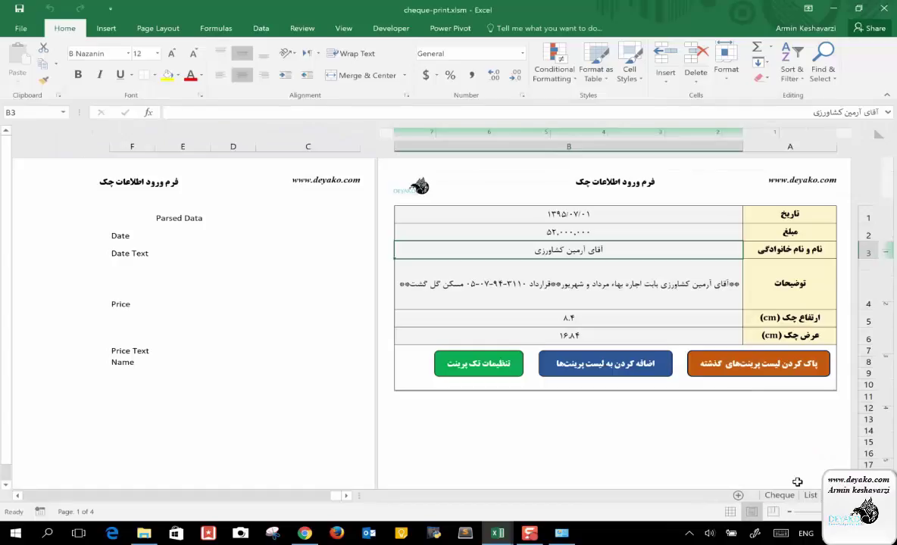
click(809, 496)
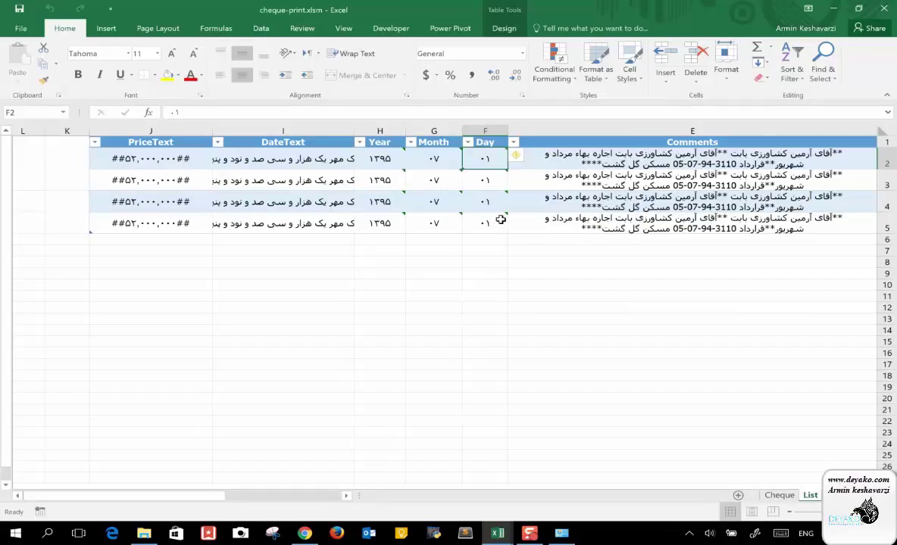
- Set the first Month cell to 8 and fill it down to G5
text(02)
key(Escape)
click(436, 159)
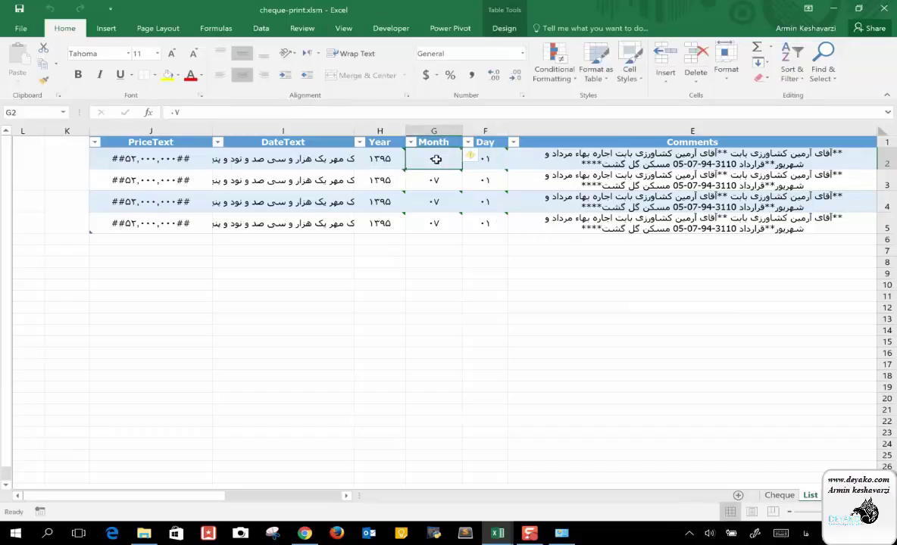
text(07)
key(Return)
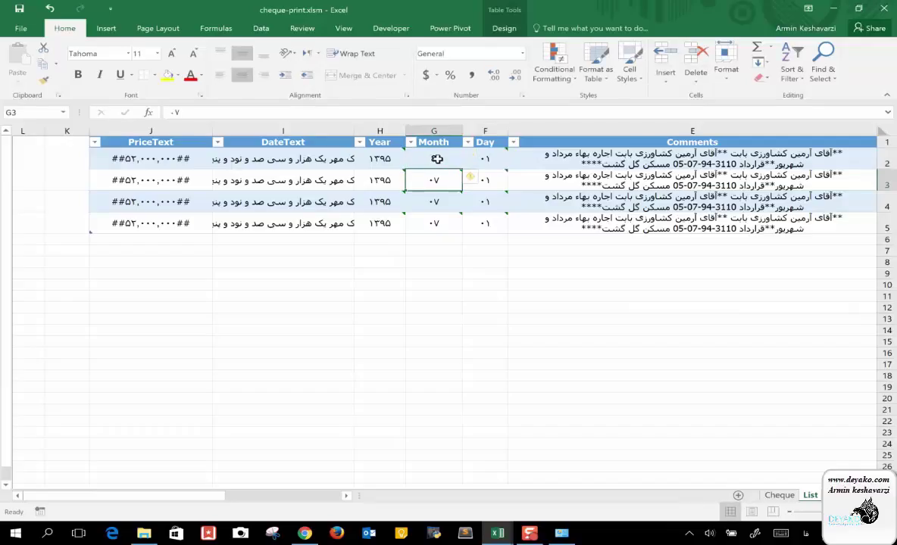
click(431, 159)
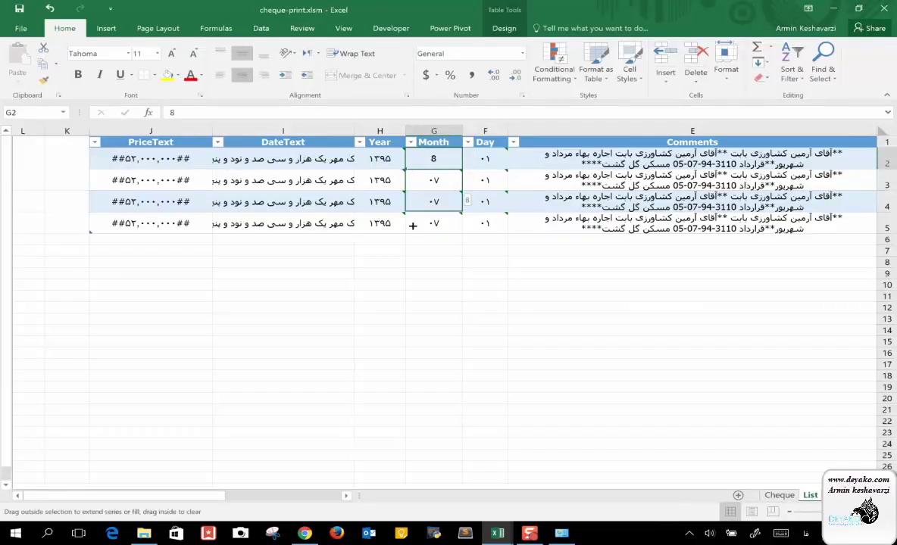
drag(461, 169, 462, 229)
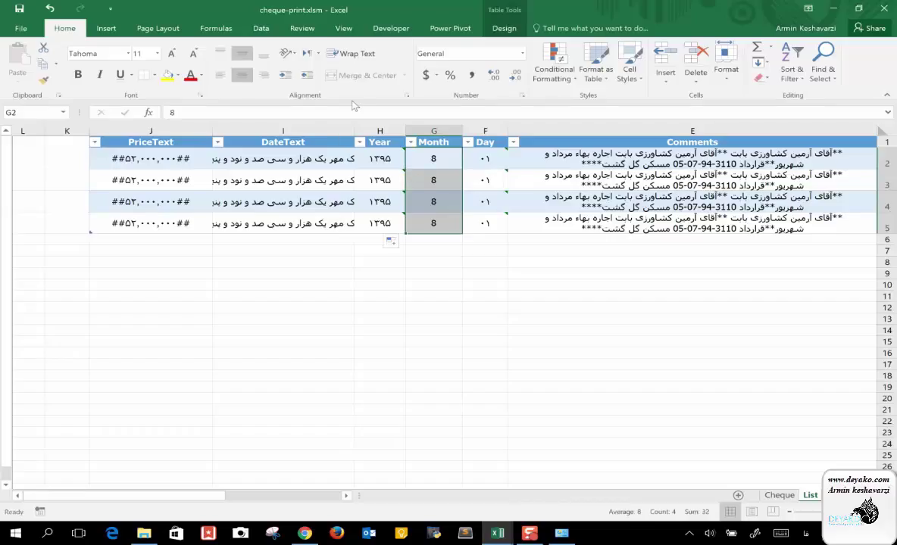
- Try the B Narm and then B Tahoma fonts on the Month cells
click(113, 53)
text(ذ)
key(BackSpace)
key(alt+shift)
text(B Narm)
key(Return)
click(114, 53)
text(B )
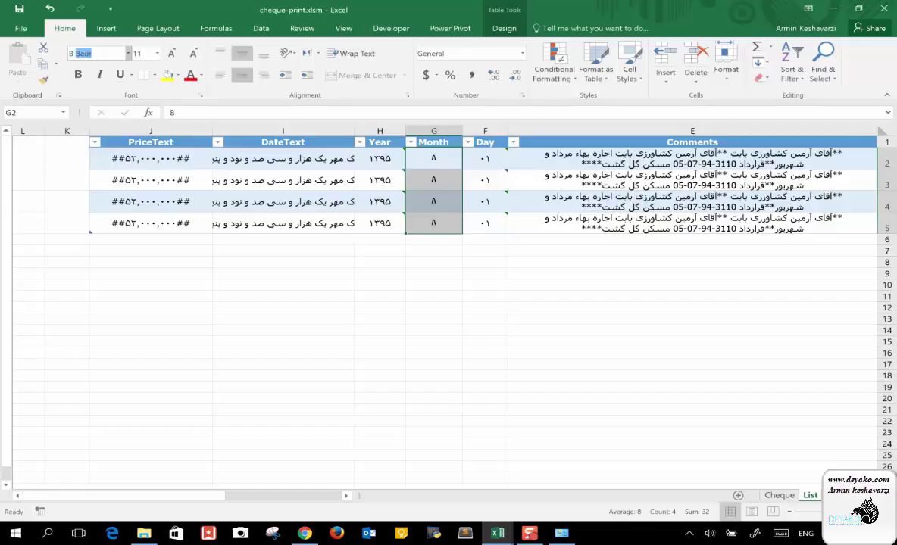
text(Tahoma)
key(Return)
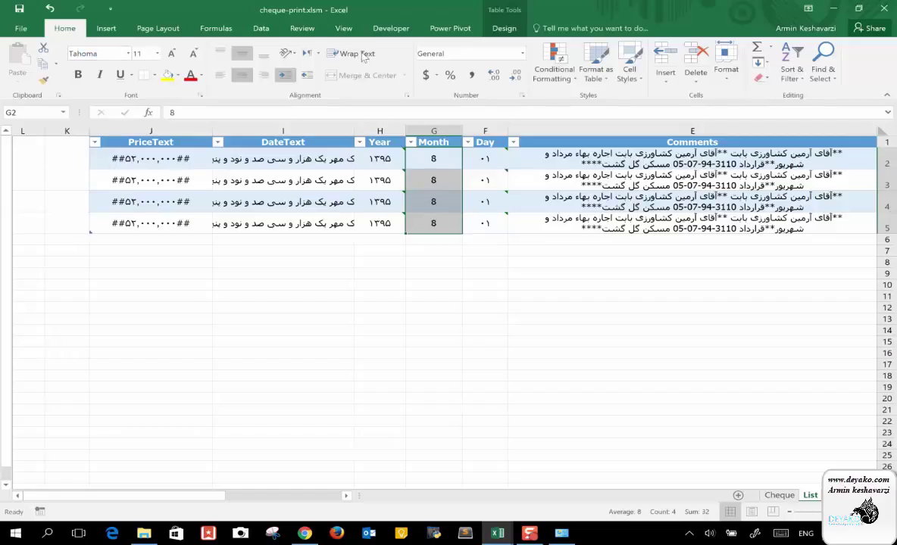
- Make the Month cells right-to-left and apply the B Nazanin font
click(319, 53)
click(333, 83)
click(105, 54)
text(B Nazanin)
key(Return)
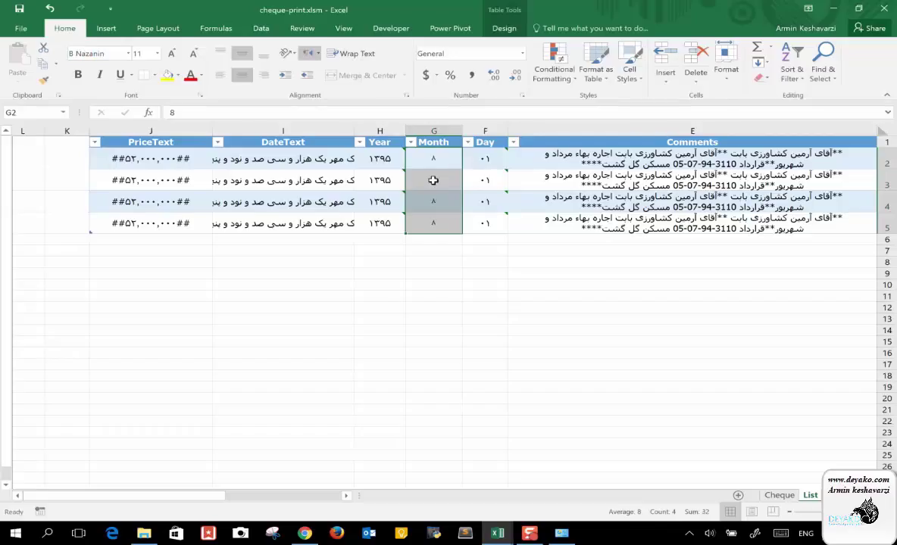
- Check the Day, Year and Comments values and the Cheque sheet, then return to the VBA editor
click(506, 160)
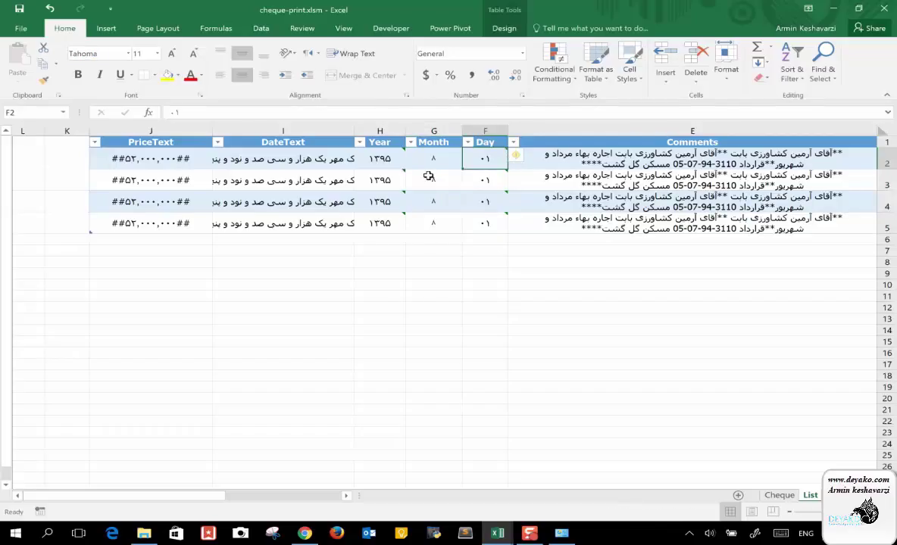
click(383, 157)
click(432, 158)
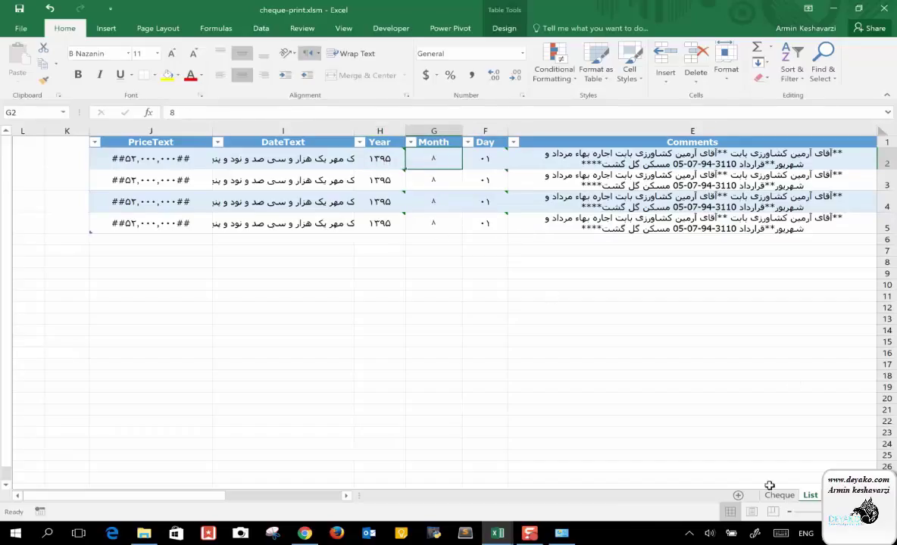
key(ctrl+Page_Up)
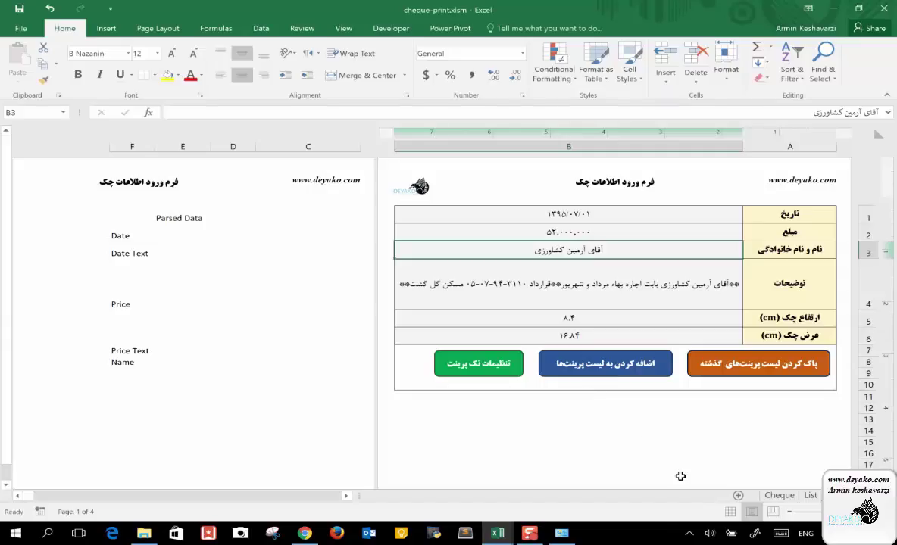
click(808, 496)
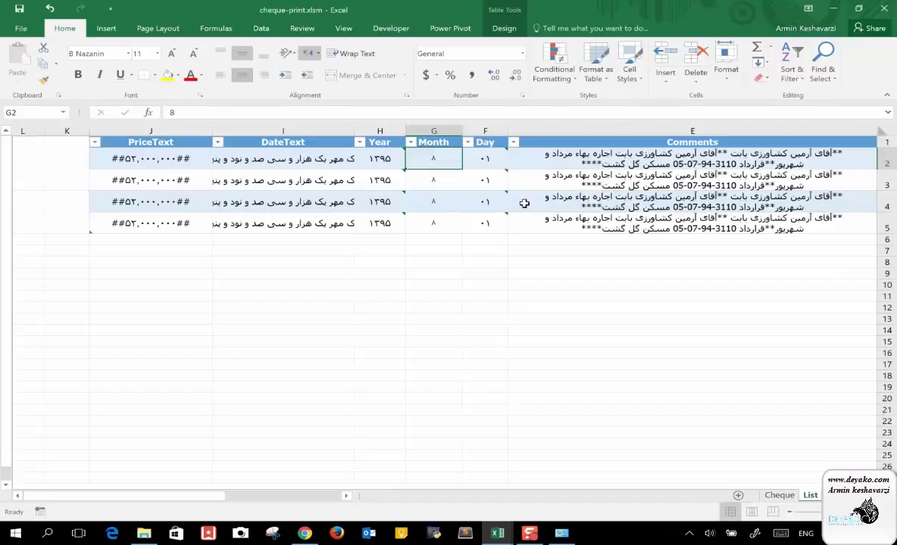
click(568, 154)
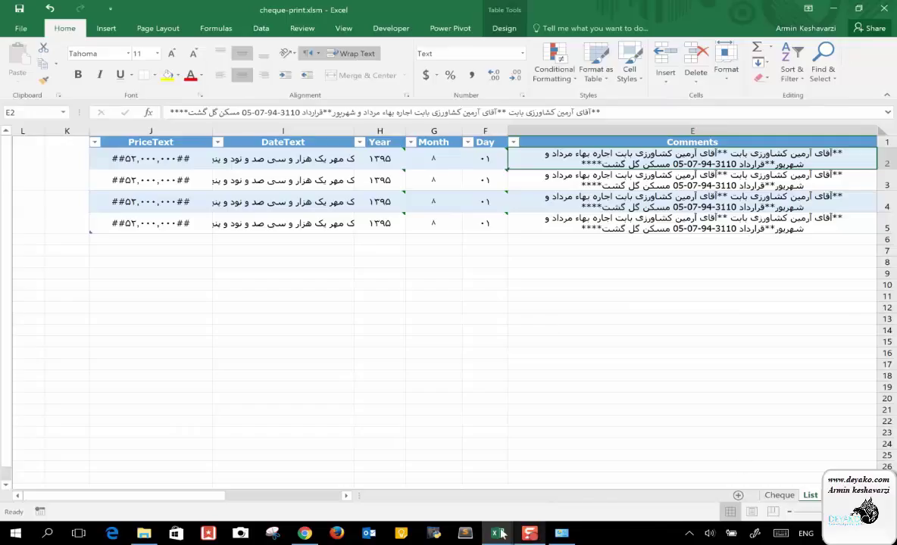
mouse_move(497, 533)
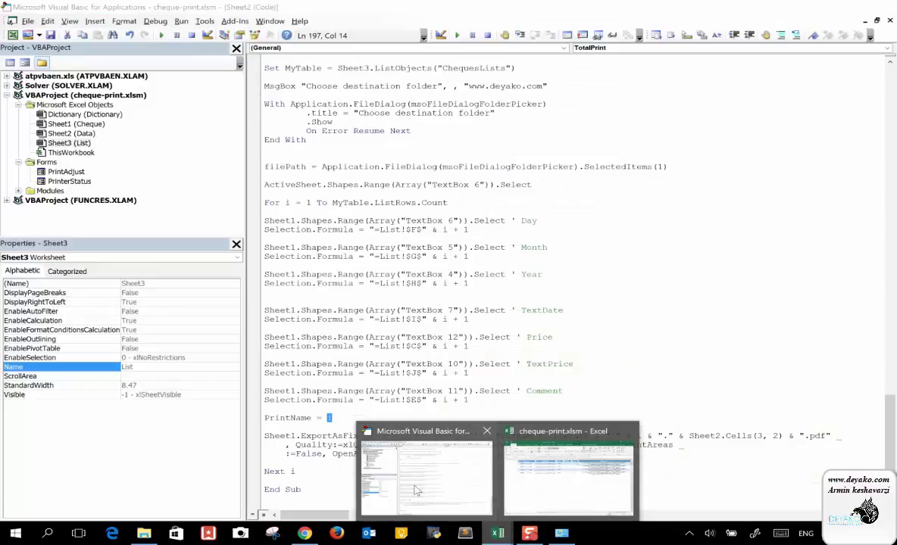
click(414, 485)
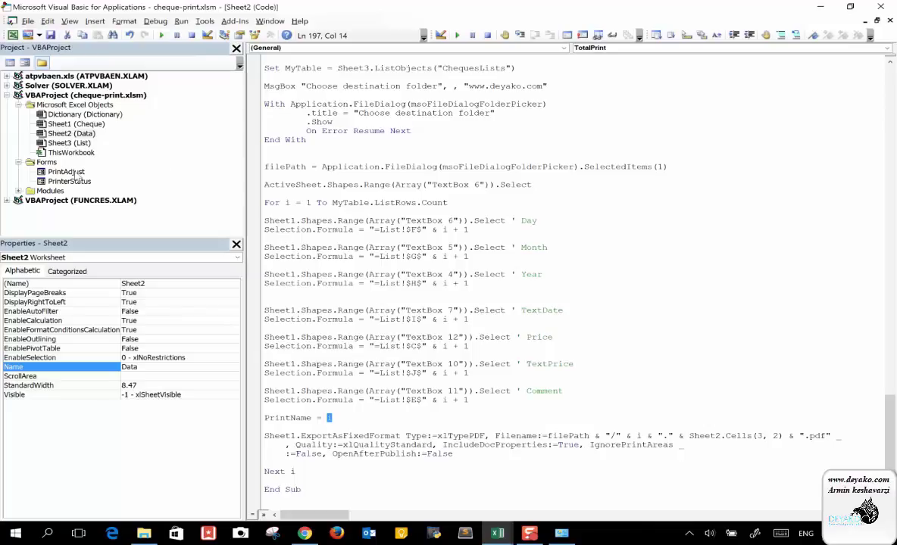
- Expand Modules, read through Module1's number-to-words code, then go back to the List sheet
click(19, 191)
double_click(59, 201)
scroll(587, 272, down, 7)
scroll(587, 272, down, 11)
scroll(587, 272, down, 9)
scroll(587, 272, down, 4)
scroll(587, 272, down, 12)
scroll(587, 272, down, 5)
scroll(587, 273, down, 5)
scroll(587, 273, down, 5)
scroll(587, 272, up, 15)
scroll(587, 272, up, 3)
scroll(587, 272, up, 4)
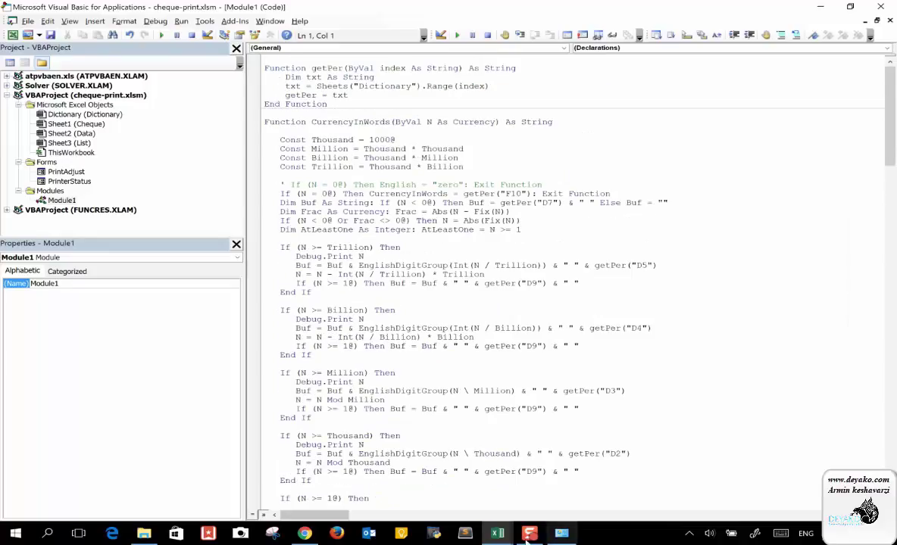
click(497, 534)
click(541, 487)
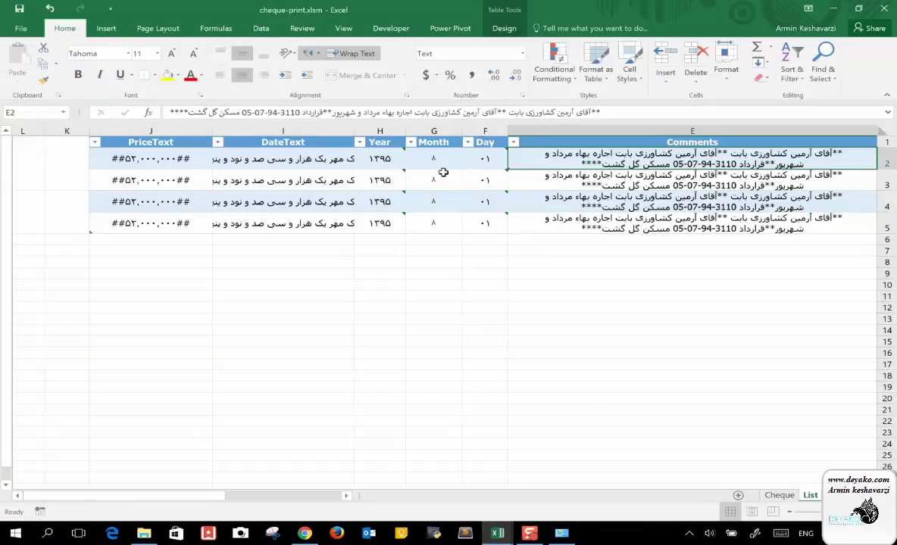
- Inspect the first DateText and PriceText values, then view the Cheque sheet as print pages
click(317, 157)
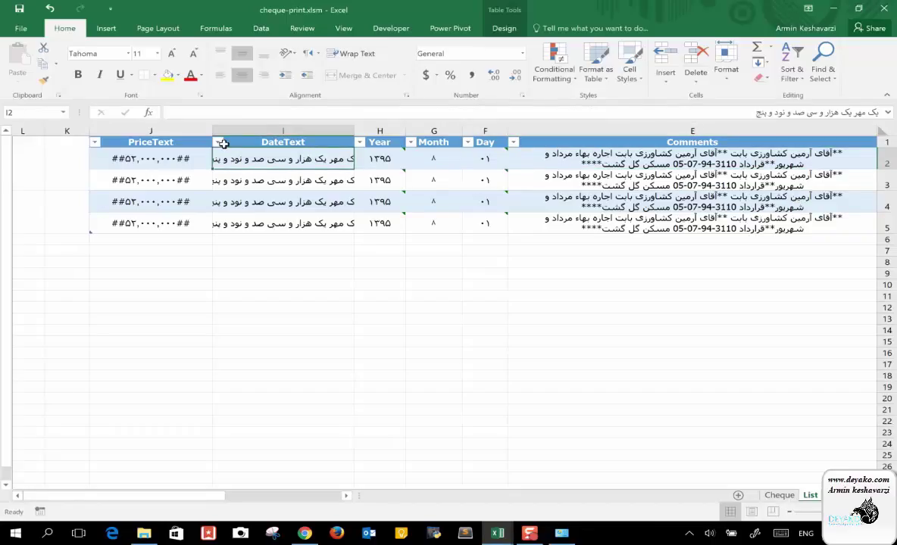
click(195, 158)
scroll(562, 195, left, 5)
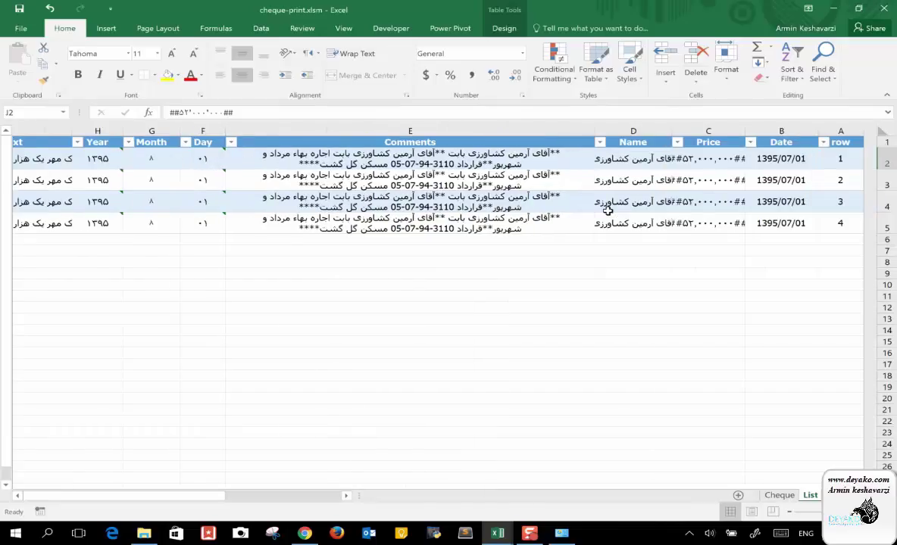
scroll(621, 212, left, 5)
scroll(549, 223, left, 1)
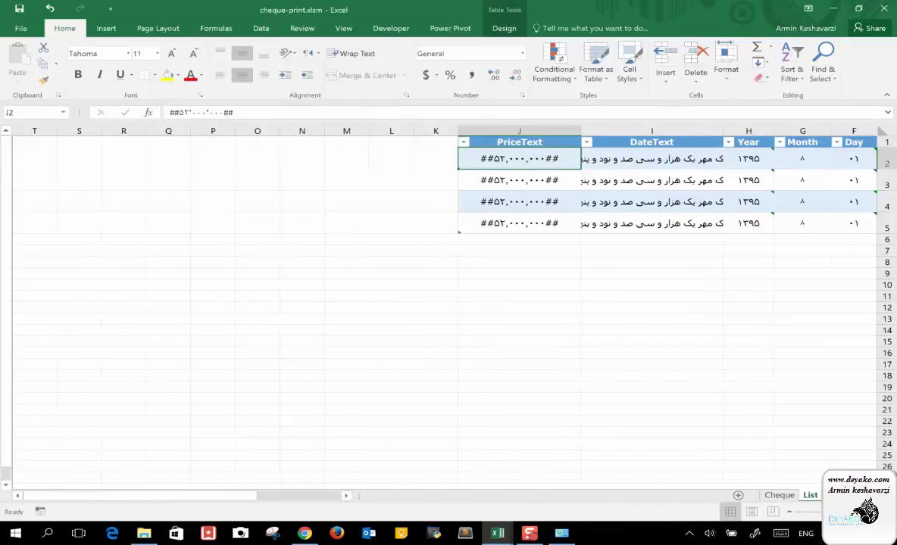
key(ctrl+Page_Up)
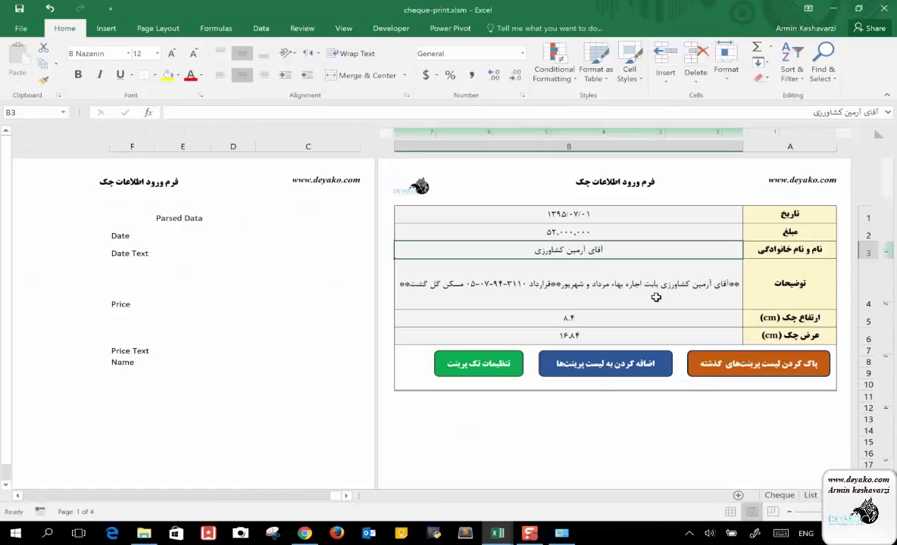
click(773, 512)
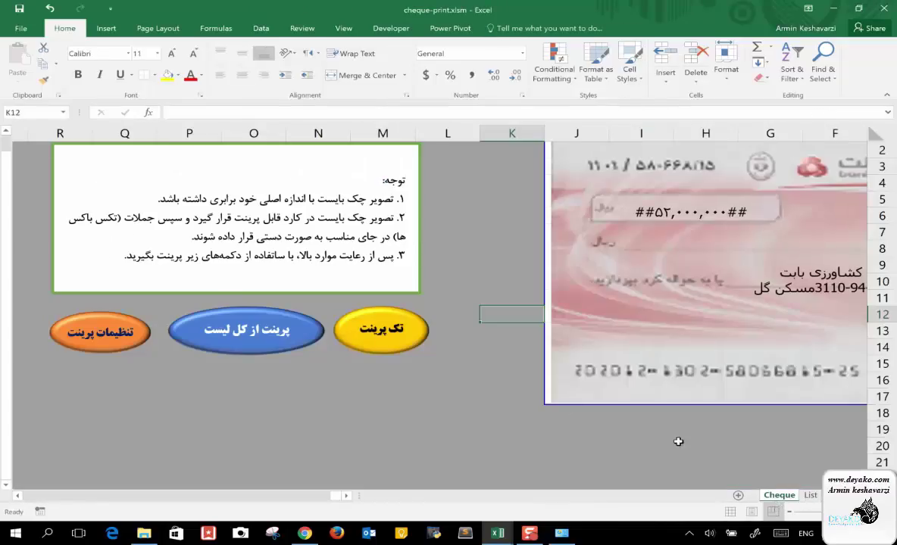
- Clear the PriceText values in J2:J5, then check the 52000000 amount on the Cheque entry form
click(809, 495)
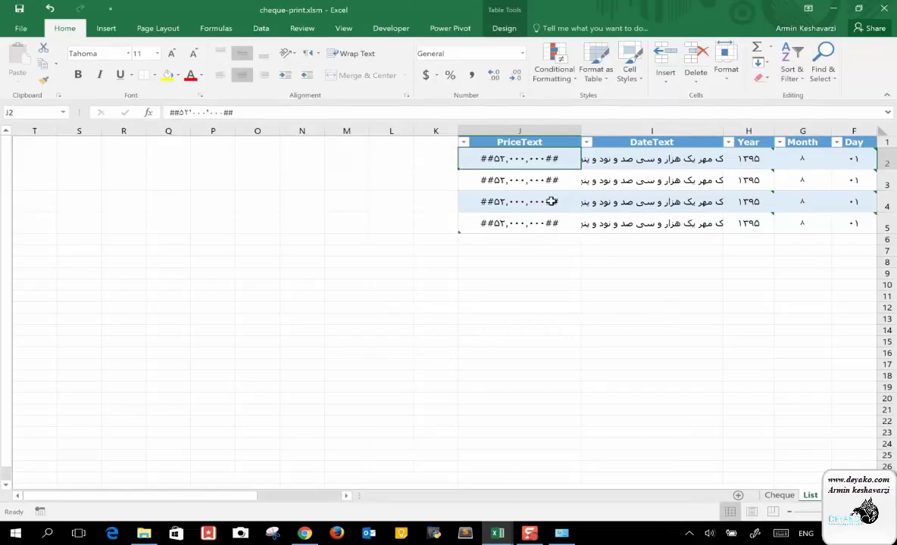
key(shift+Down)
key(shift+Down)
key(shift+Down)
key(Delete)
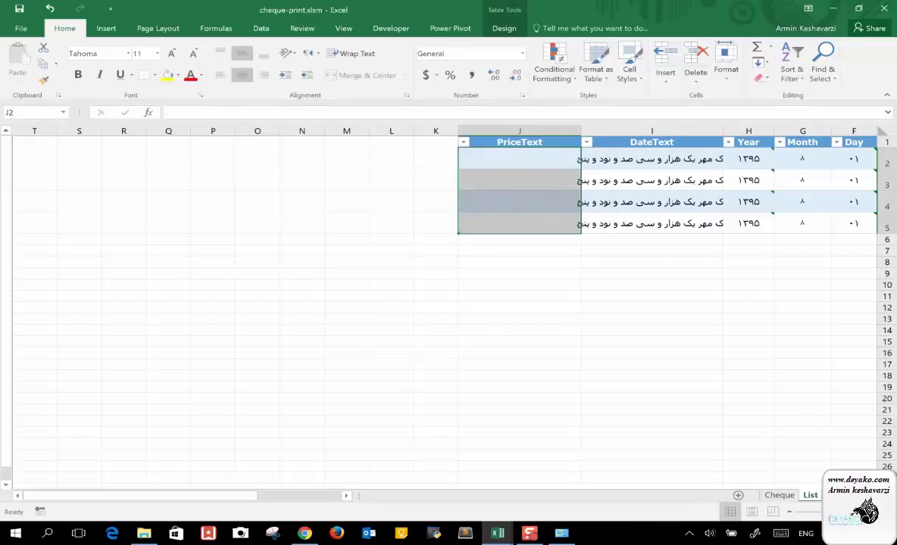
click(780, 494)
click(578, 234)
scroll(300, 327, left, 5)
scroll(300, 327, left, 5)
- Inspect G7's CONCATENATE CurrencyInWords formula, then show the ##52,000,000## cheque image
click(227, 352)
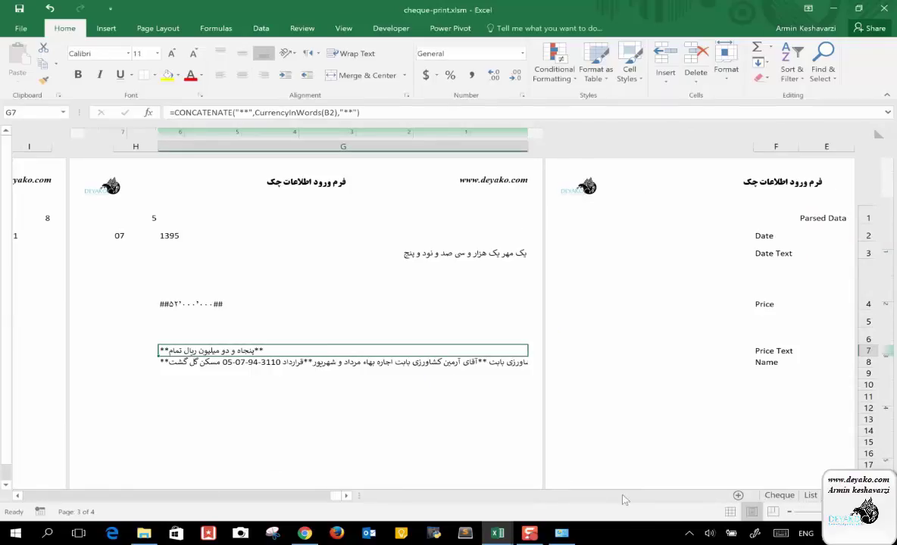
scroll(643, 350, right, 8)
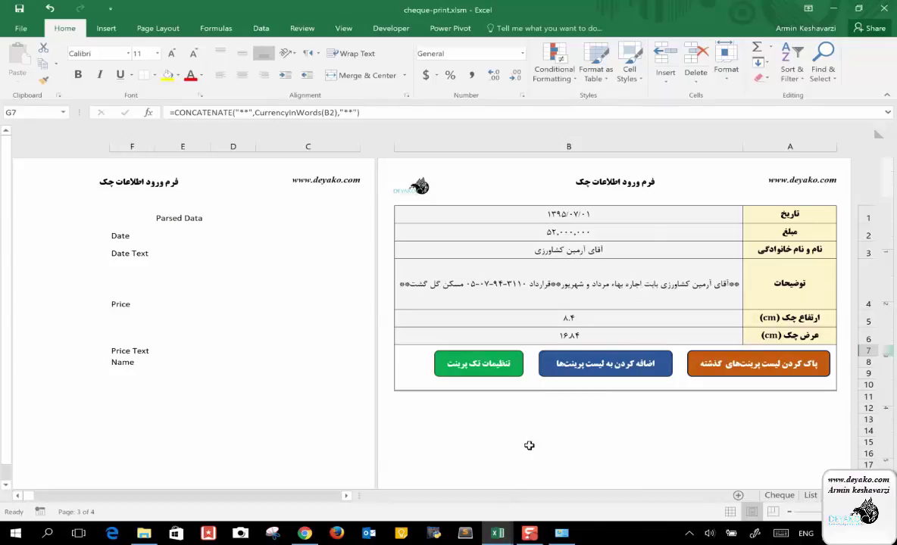
click(779, 496)
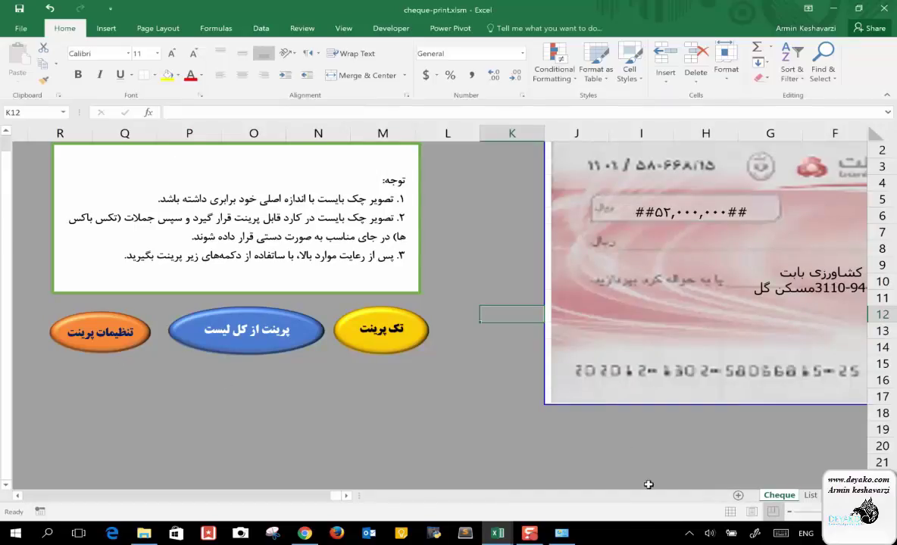
- In the VBA editor, open the Sheet2 (Data) code and look through the TotalPrint routine
mouse_move(497, 534)
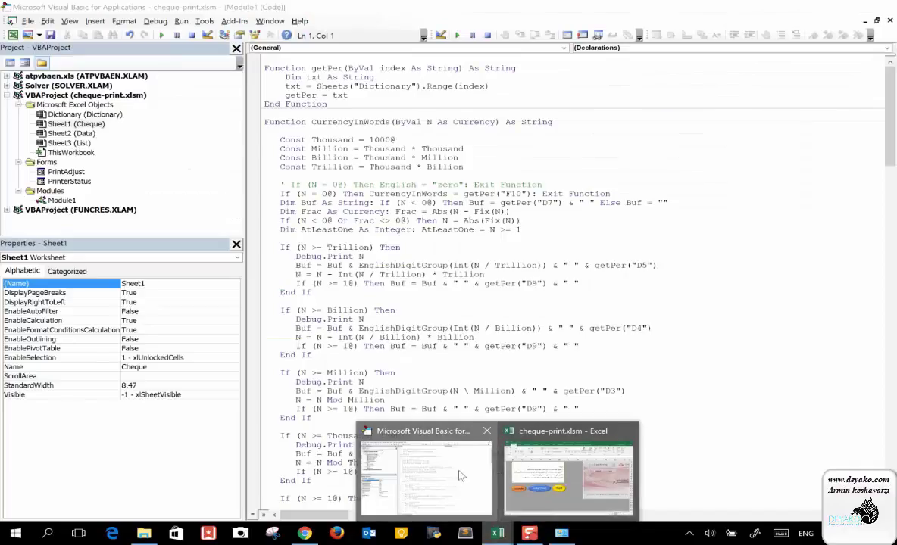
click(460, 476)
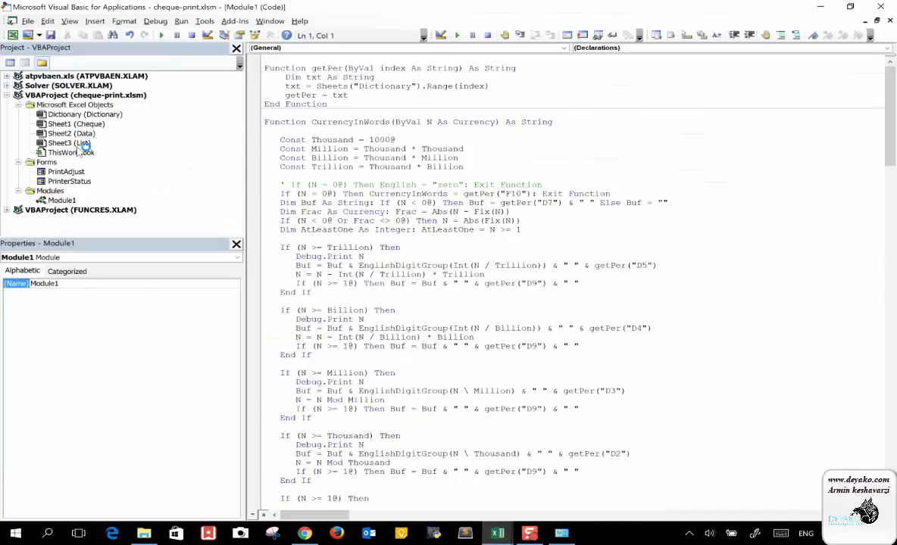
double_click(72, 134)
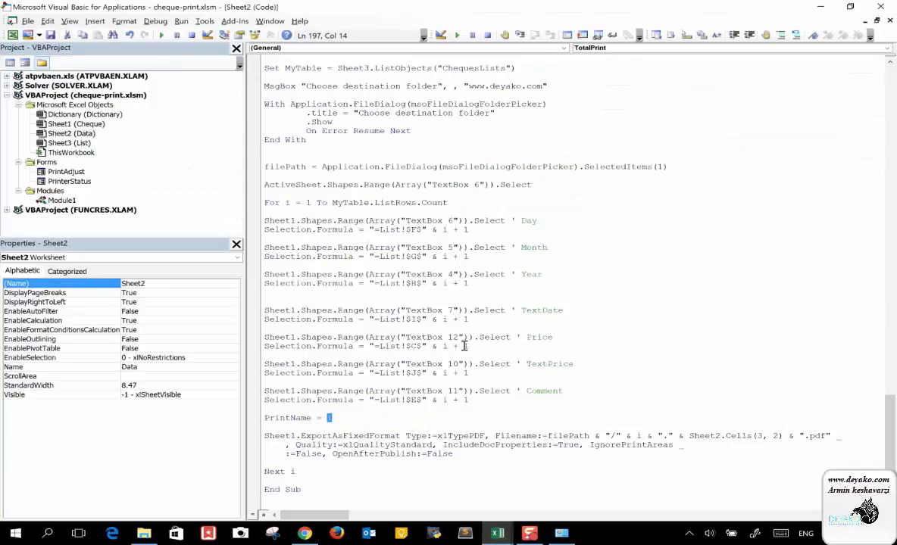
scroll(464, 347, up, 4)
scroll(465, 346, up, 2)
scroll(464, 346, up, 5)
scroll(464, 346, up, 3)
scroll(463, 346, up, 3)
scroll(464, 346, down, 13)
scroll(464, 346, down, 4)
- Open Module1 and scroll past CurrencyInWords to the NumberInWords function
double_click(62, 200)
scroll(728, 218, down, 10)
scroll(729, 220, down, 5)
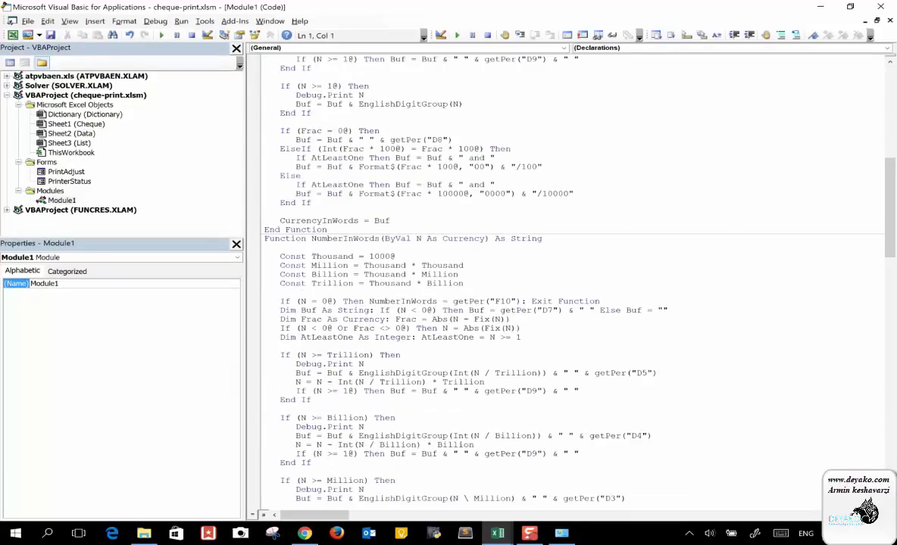